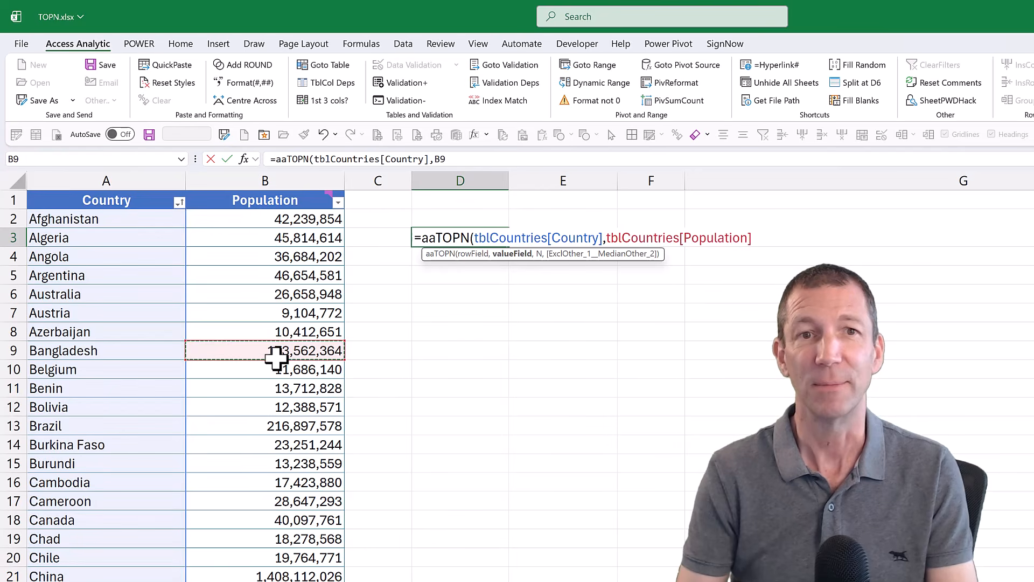
Complete the aaTOPN formula in D3 with an N argument of 10 and inspect the returned country and Other rows
text(,)
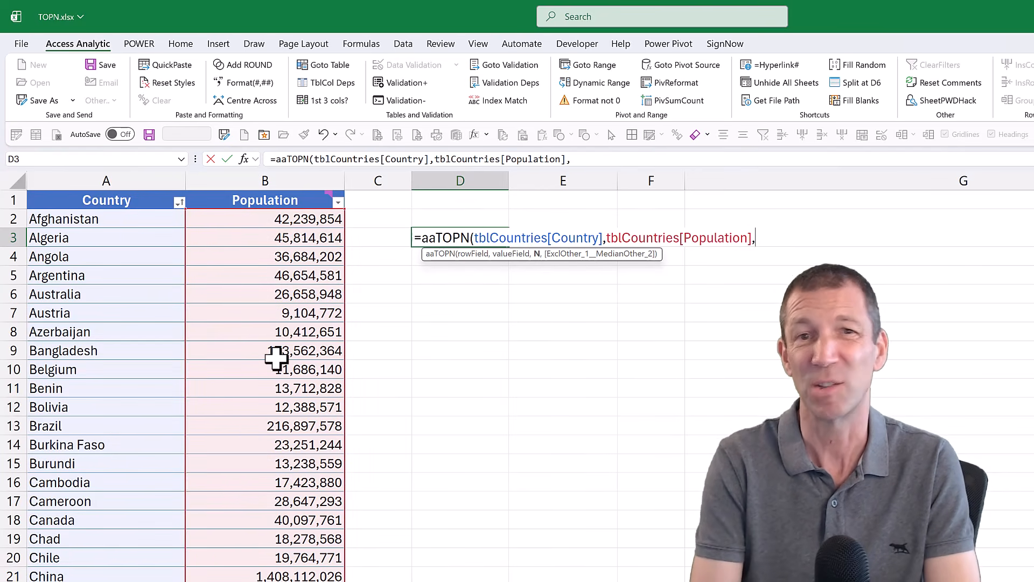
text(10)
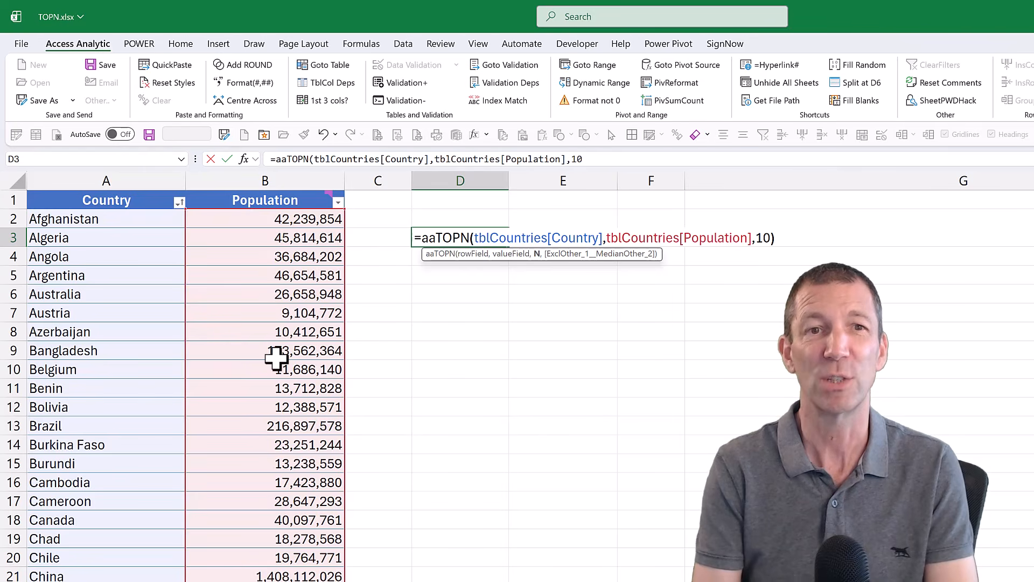
text())
key(Return)
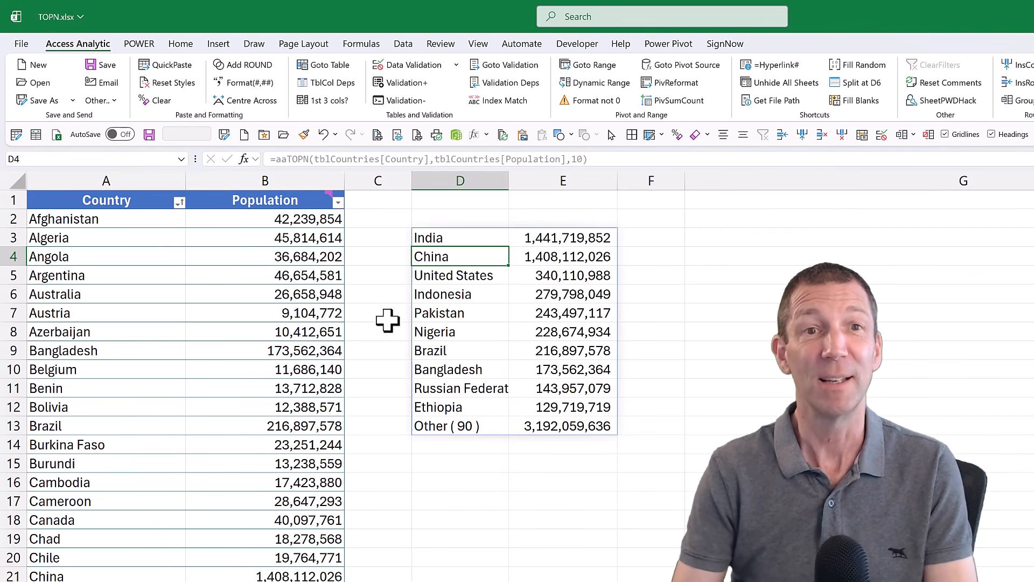
drag(494, 240, 586, 399)
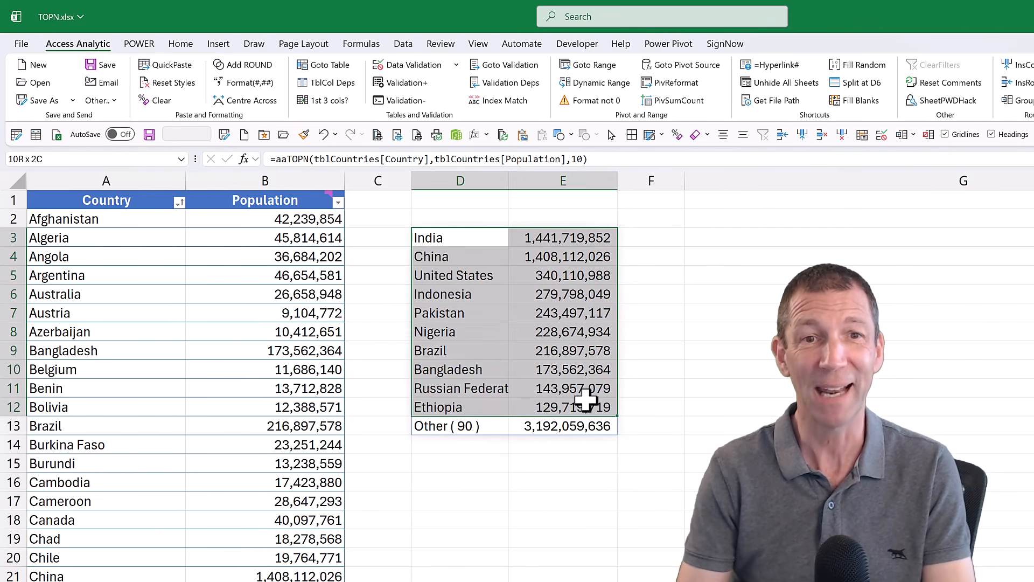
click(579, 427)
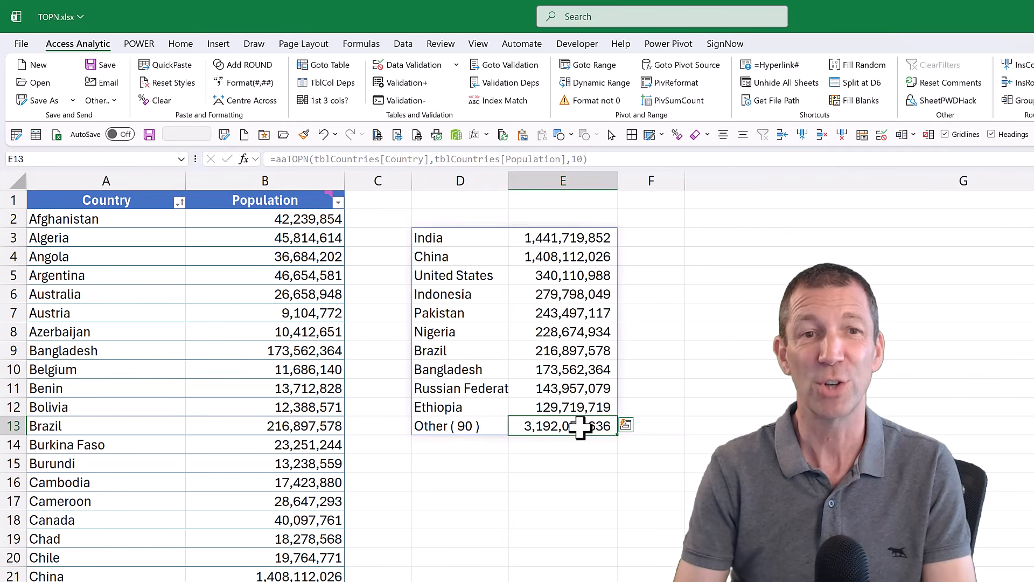
click(461, 425)
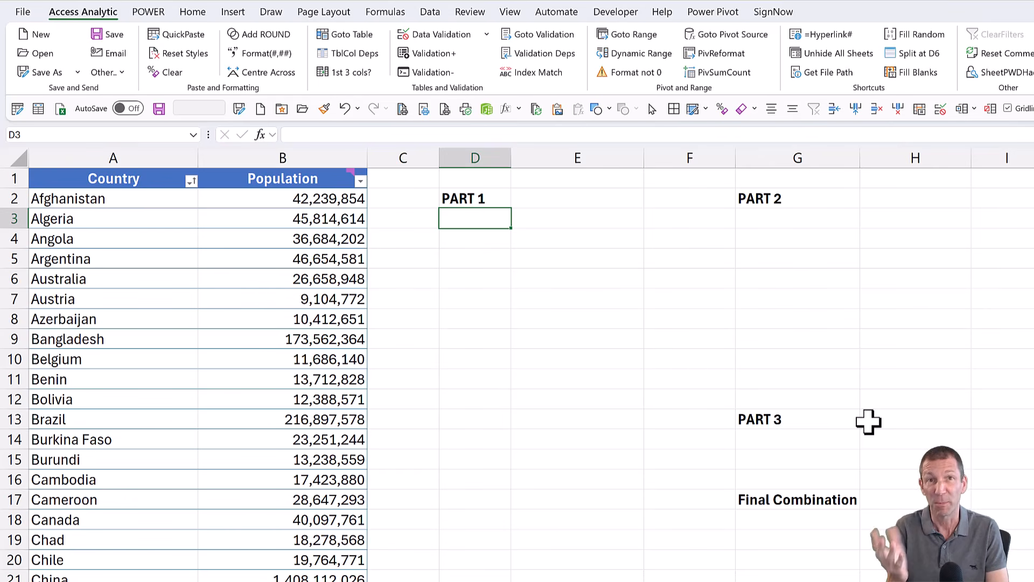
Enter a GROUPBY formula in D3 under PART 1 that sums tblCountries[Population] by tblCountries[Country]
text(=gr)
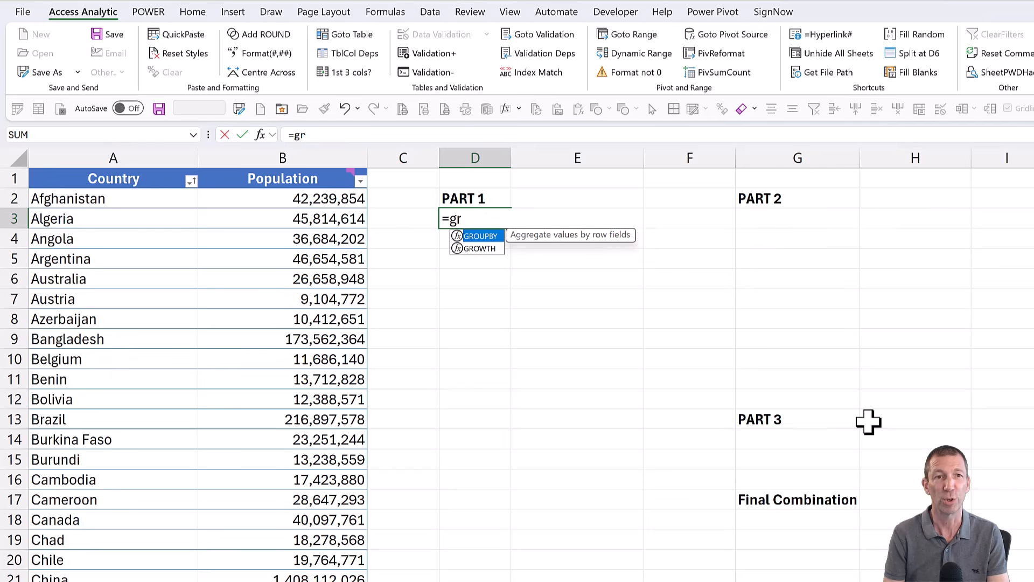
key(Tab)
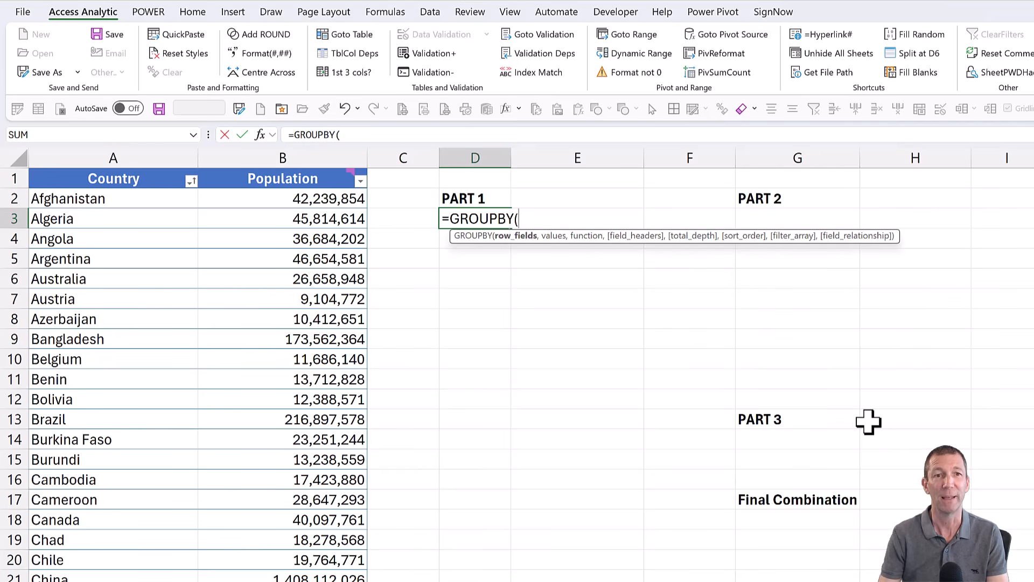
click(71, 316)
key(ctrl+space)
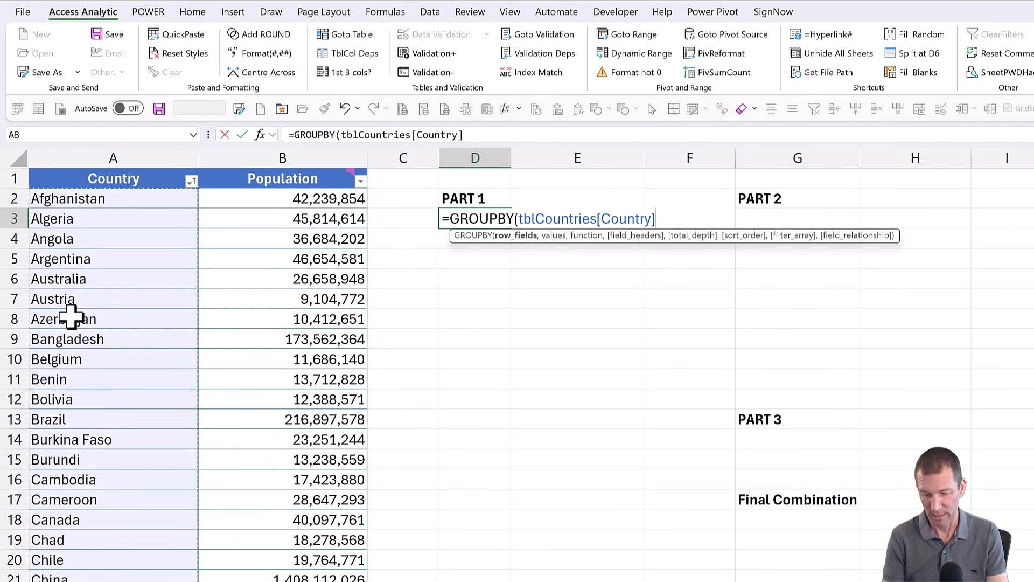
text(,)
click(300, 318)
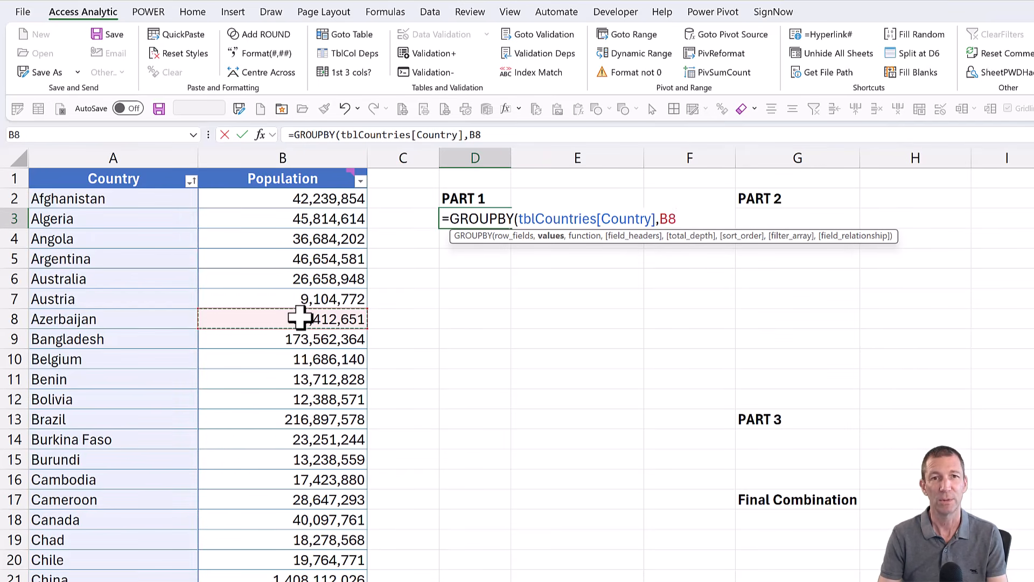
key(ctrl+space)
text(,)
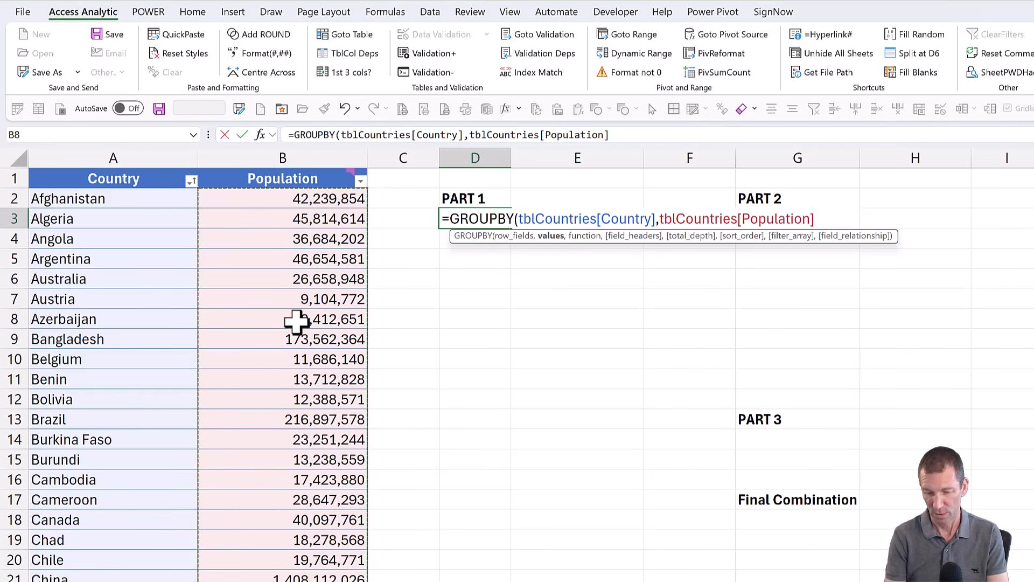
text(SUM)
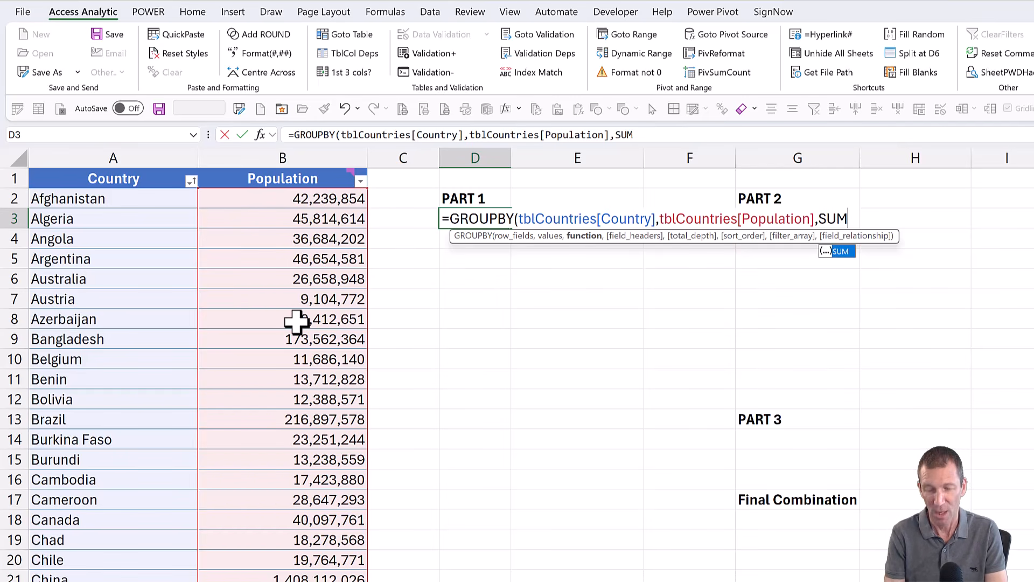
text())
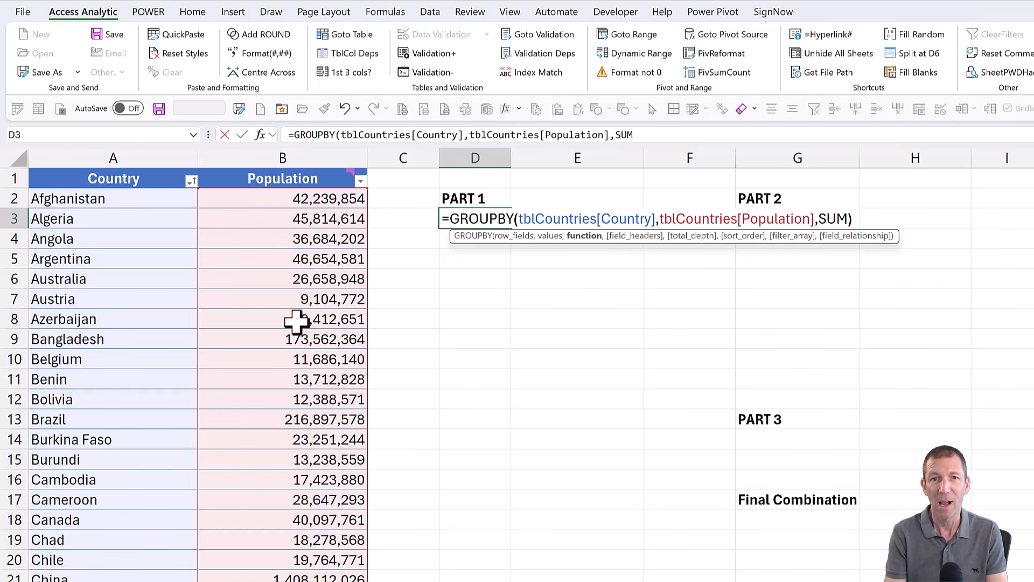
key(Return)
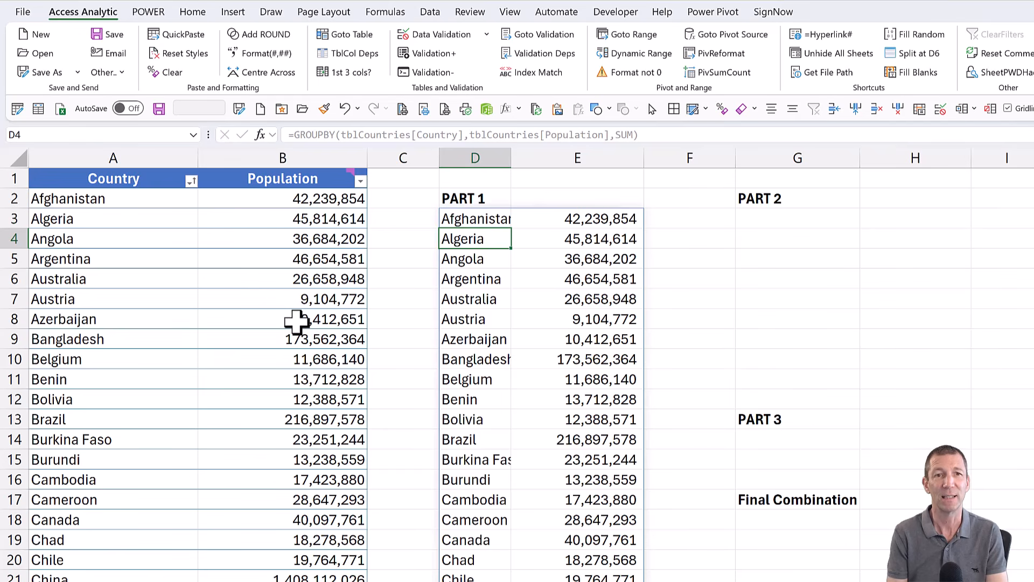
Check the last row of the GROUPBY results, and set total_depth to 0 in the D3 formula, leaving field_headers blank
key(Up)
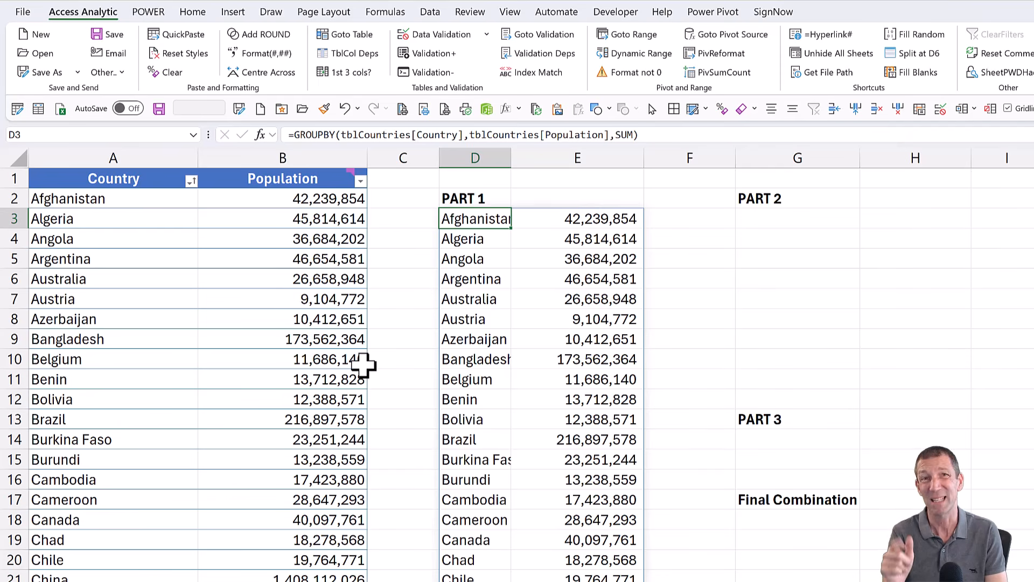
key(ctrl+Down)
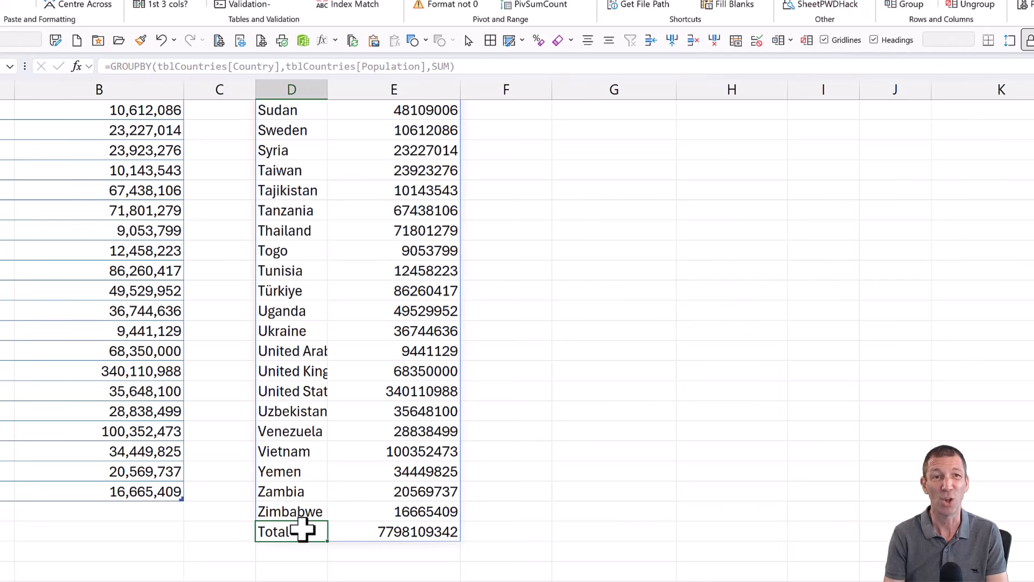
key(ctrl+Up)
key(F2)
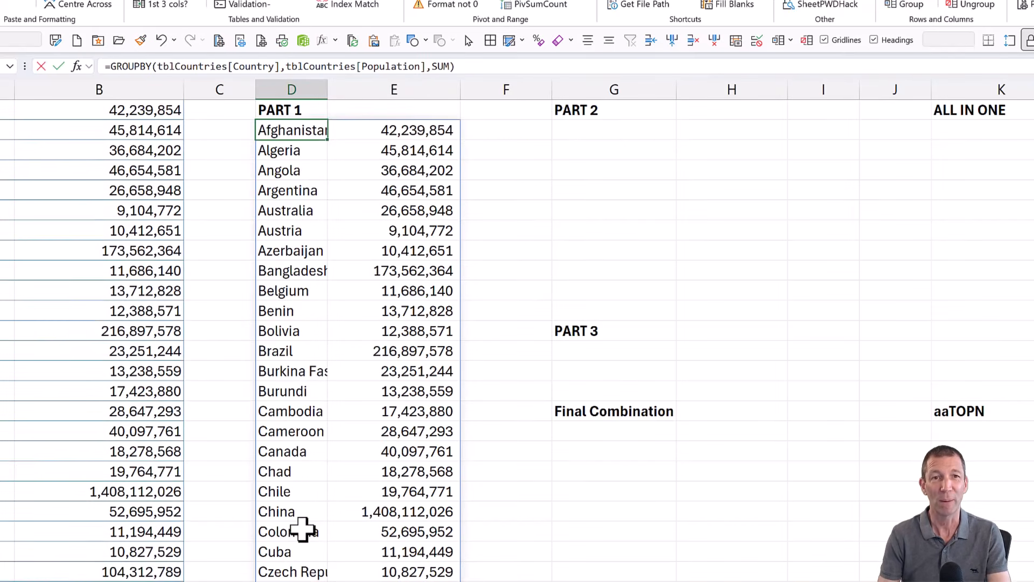
key(Left)
text(,)
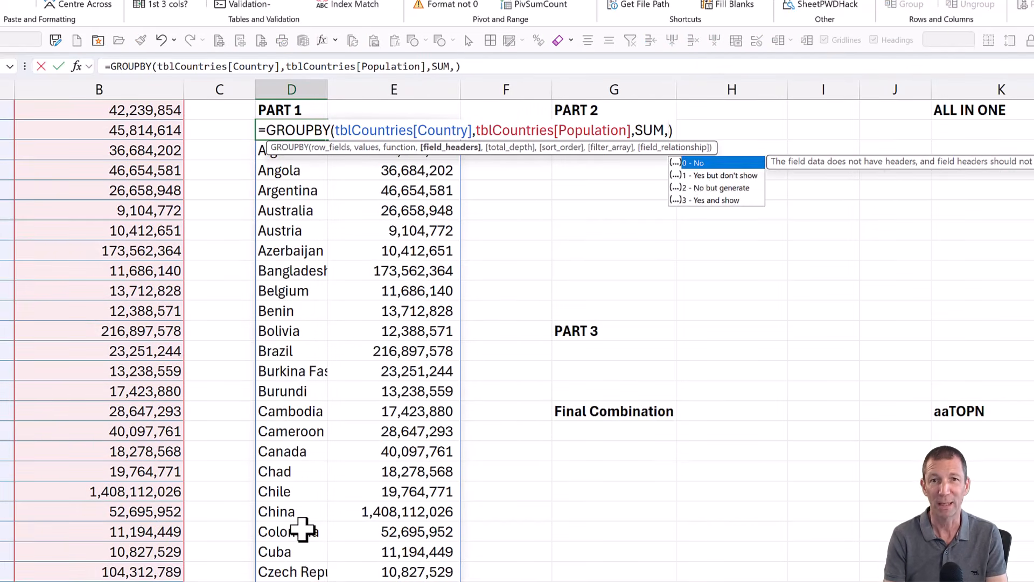
text(,)
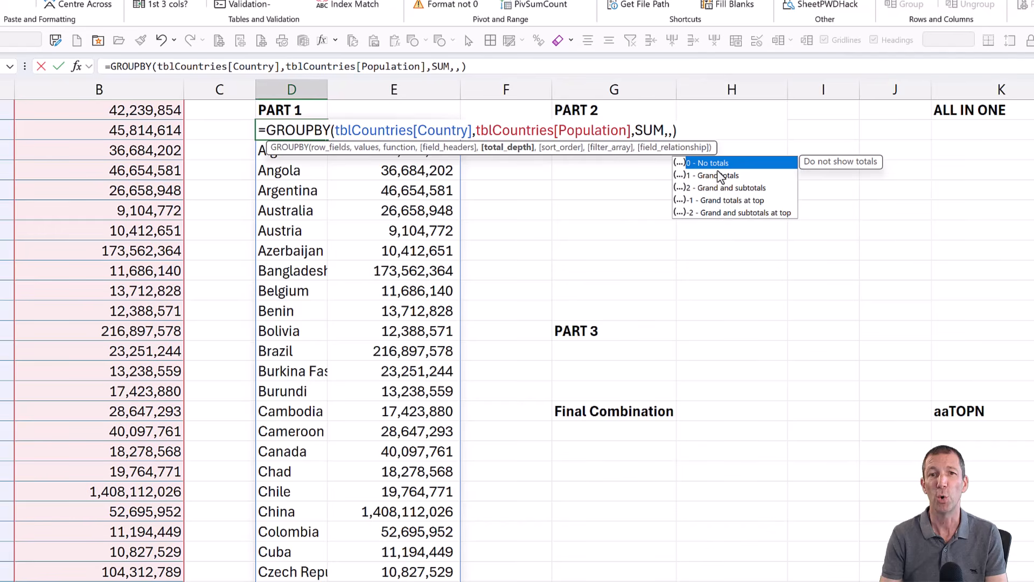
text(0)
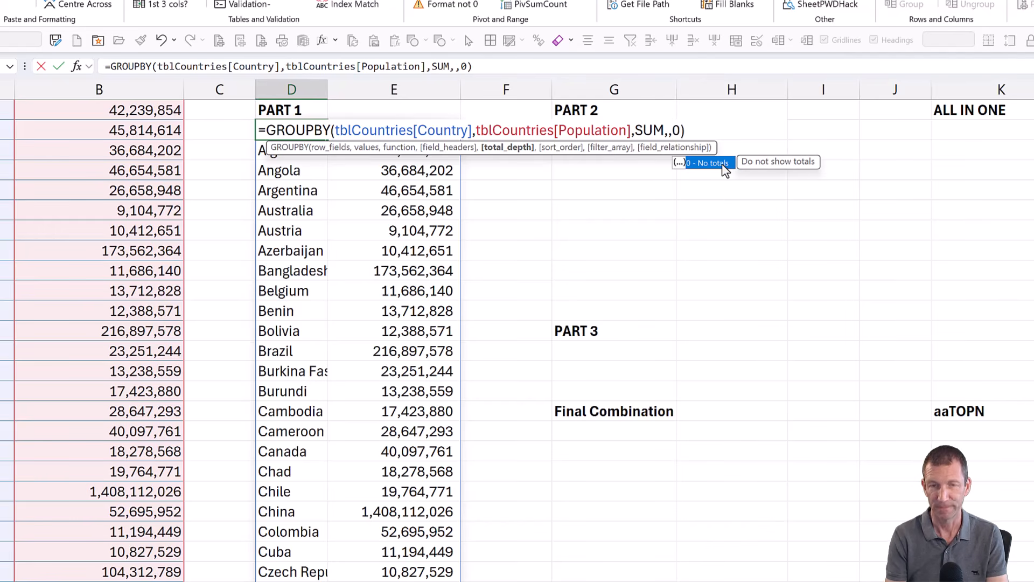
key(Return)
key(Up)
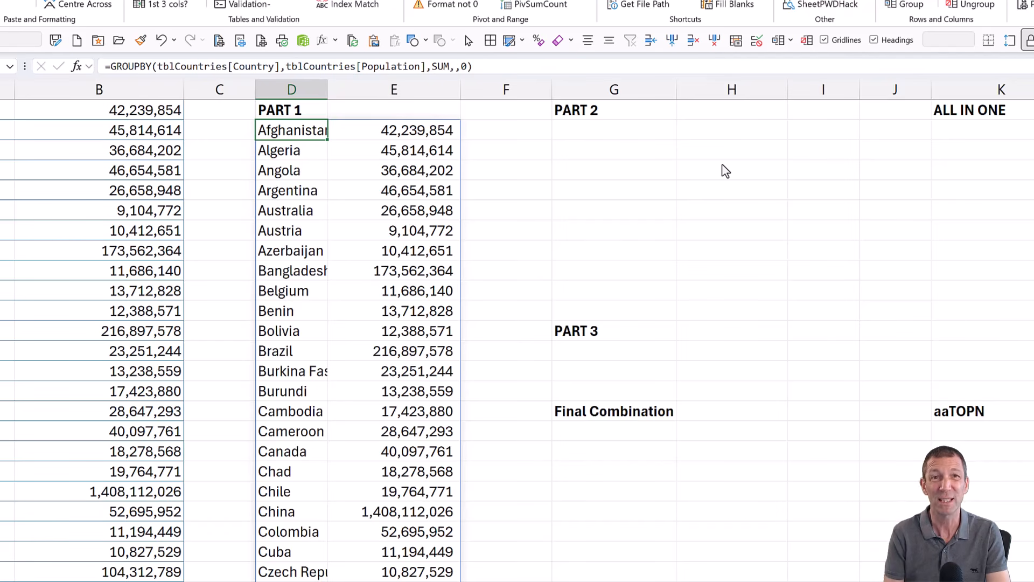
Add a sort_order argument of 2 to the GROUPBY formula in D3 to sort by population ascending
key(F2)
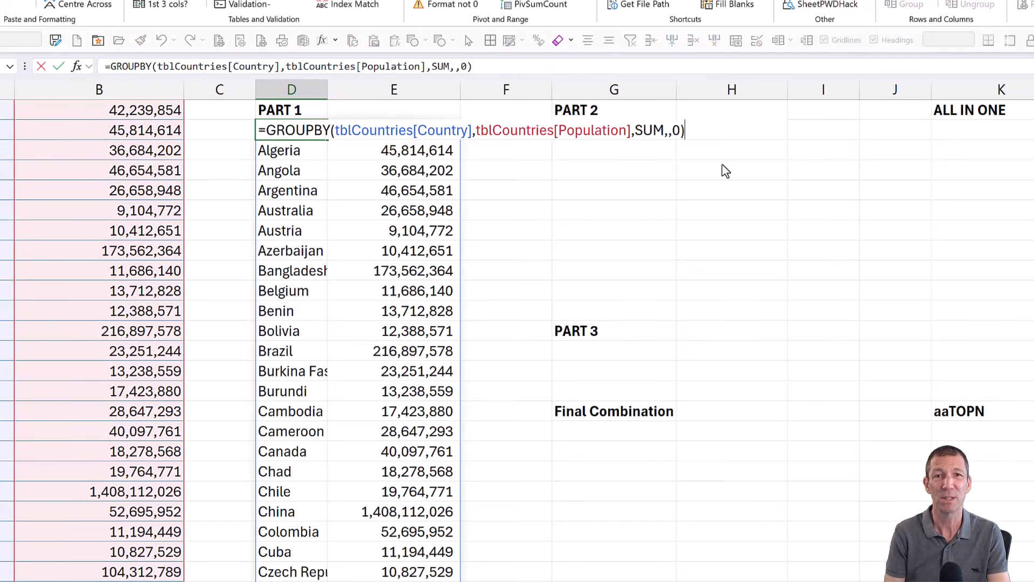
text(,)
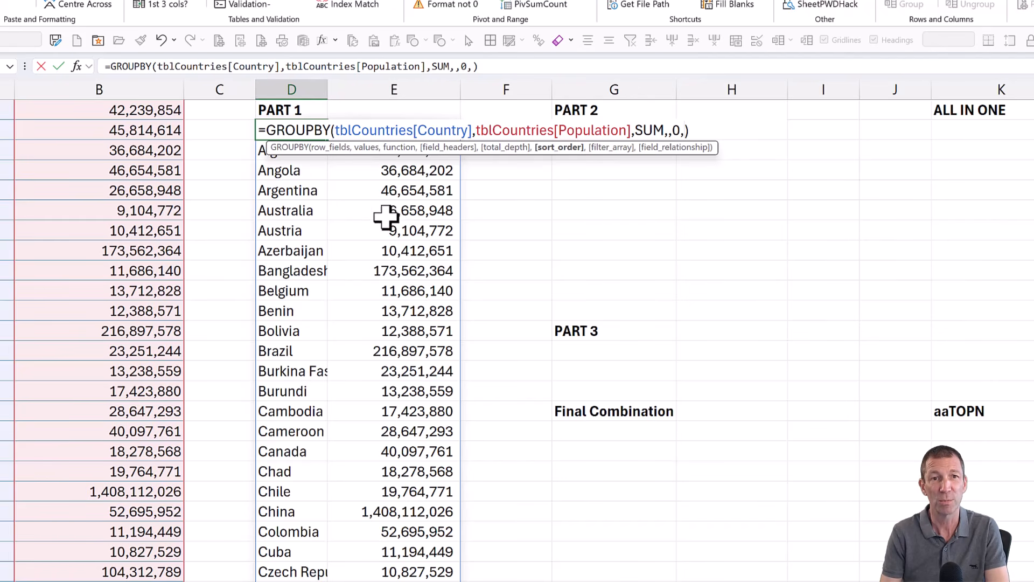
text(2)
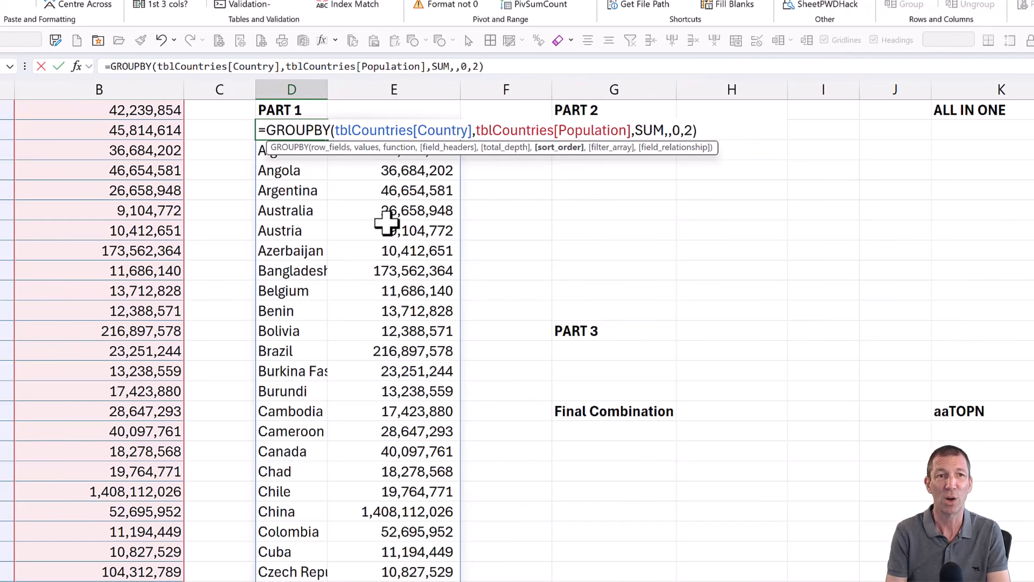
key(Return)
key(Up)
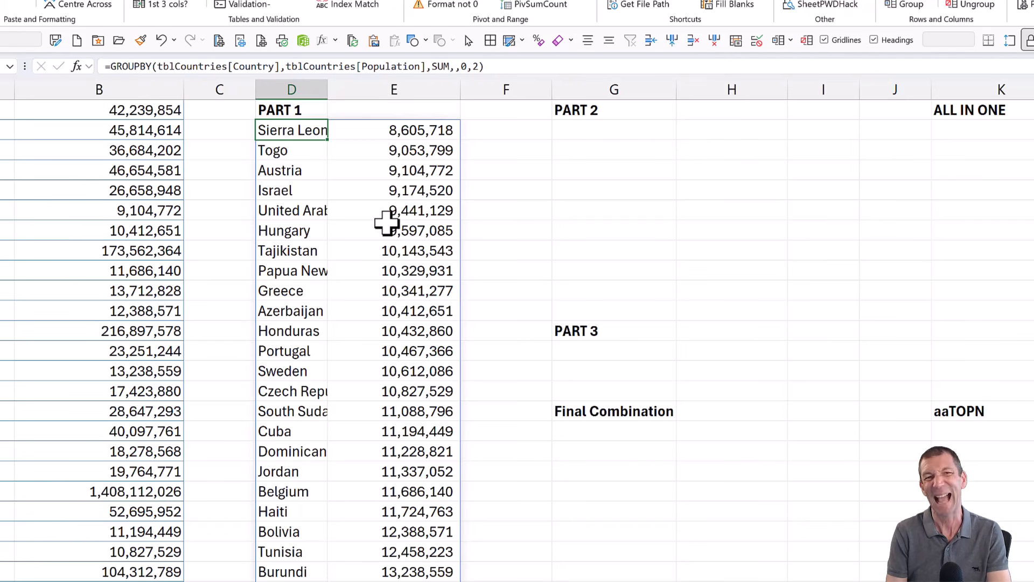
Change the GROUPBY sort_order argument in D3 to -2 so that the largest populations come first
key(F2)
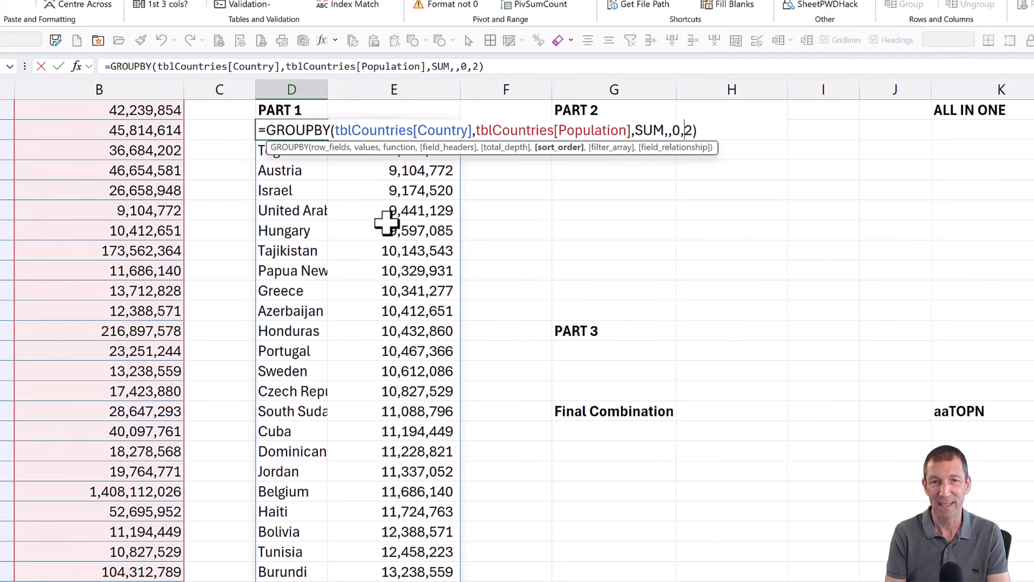
key(Left)
key(Left)
text(-)
key(Return)
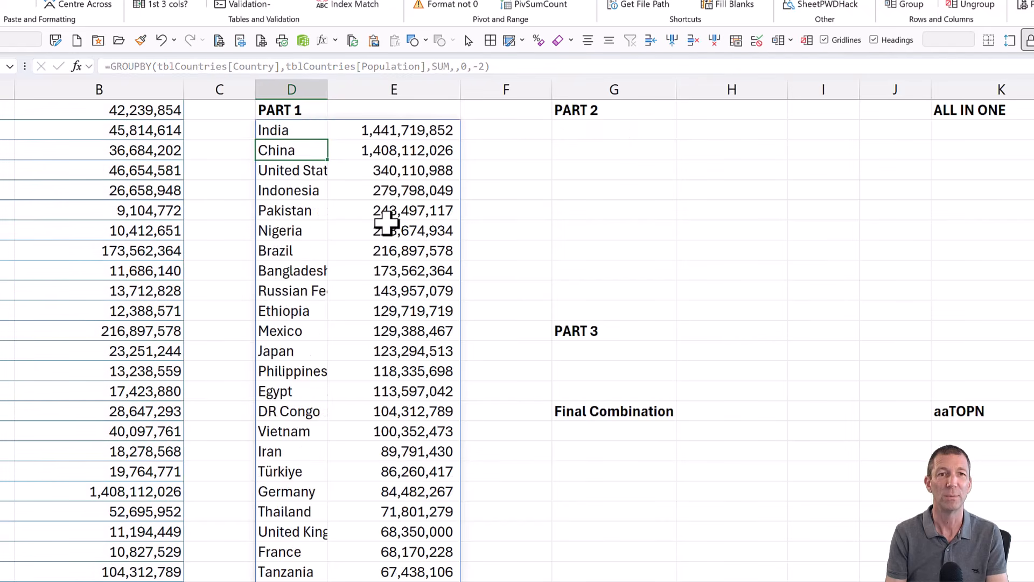
key(Up)
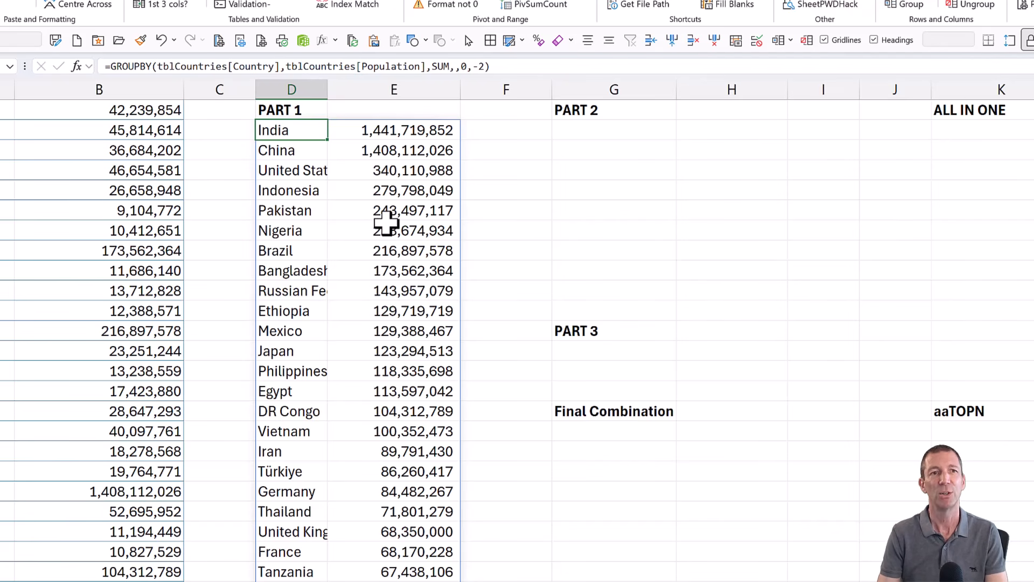
key(F2)
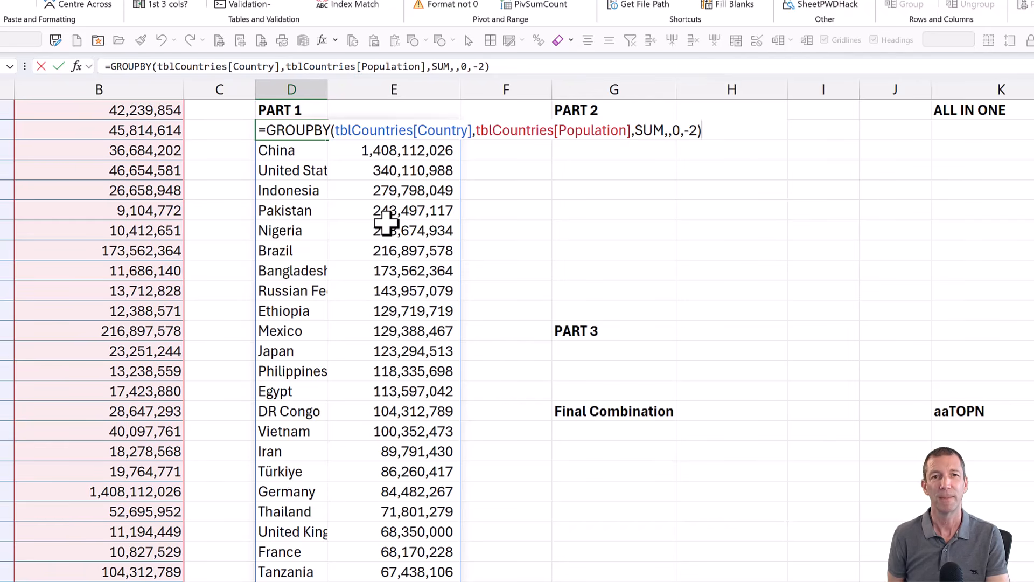
key(ctrl+Return)
Enter a TAKE formula in G3 under PART 2 that returns the first 10 rows of the D3# spill range
click(606, 131)
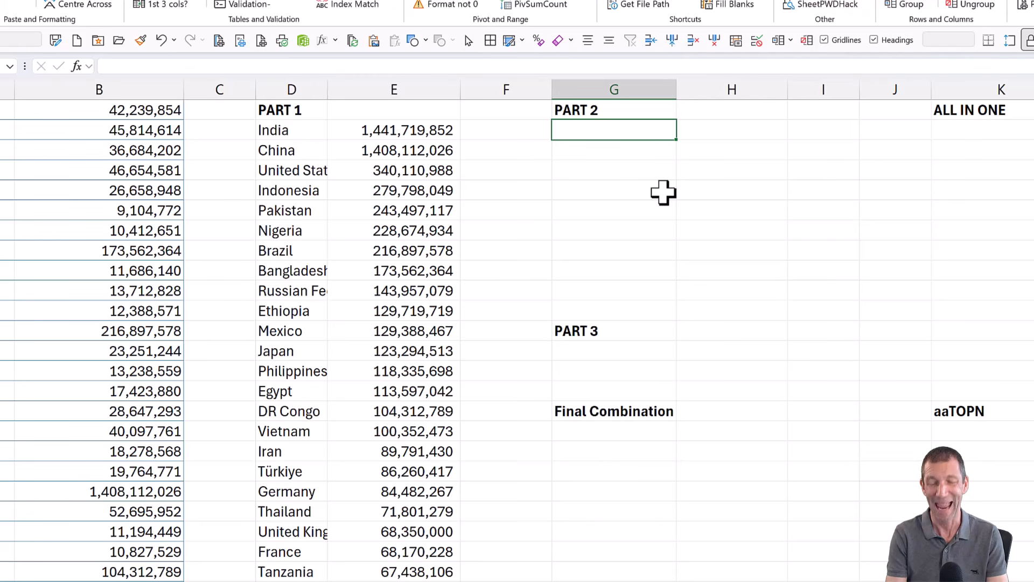
text(=tak)
key(Tab)
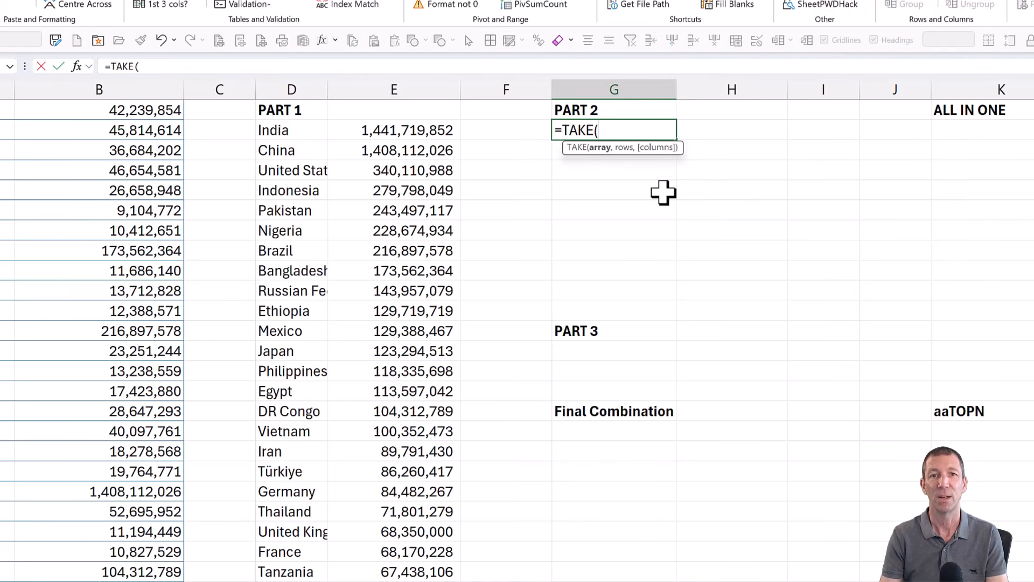
click(270, 132)
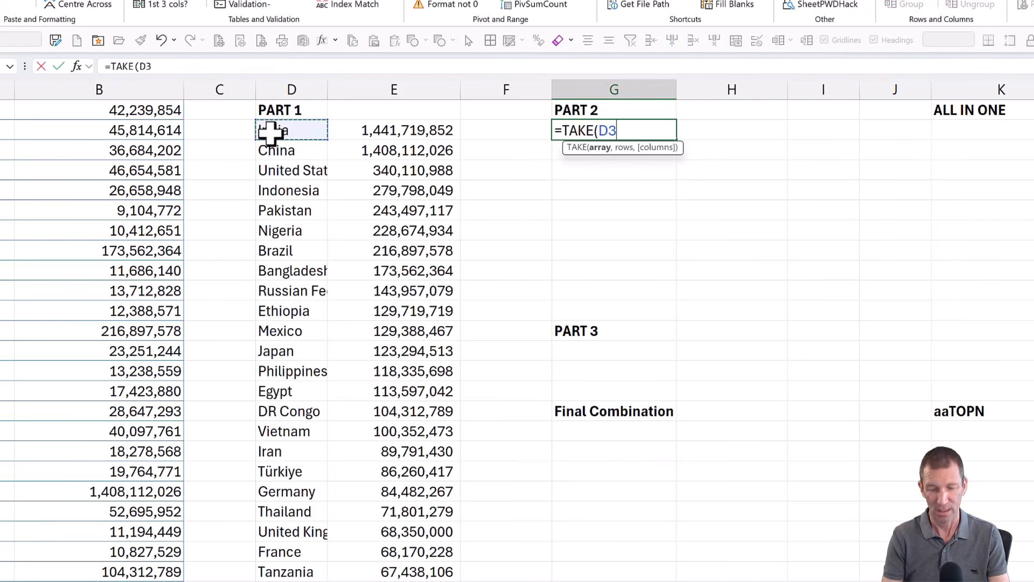
text(#)
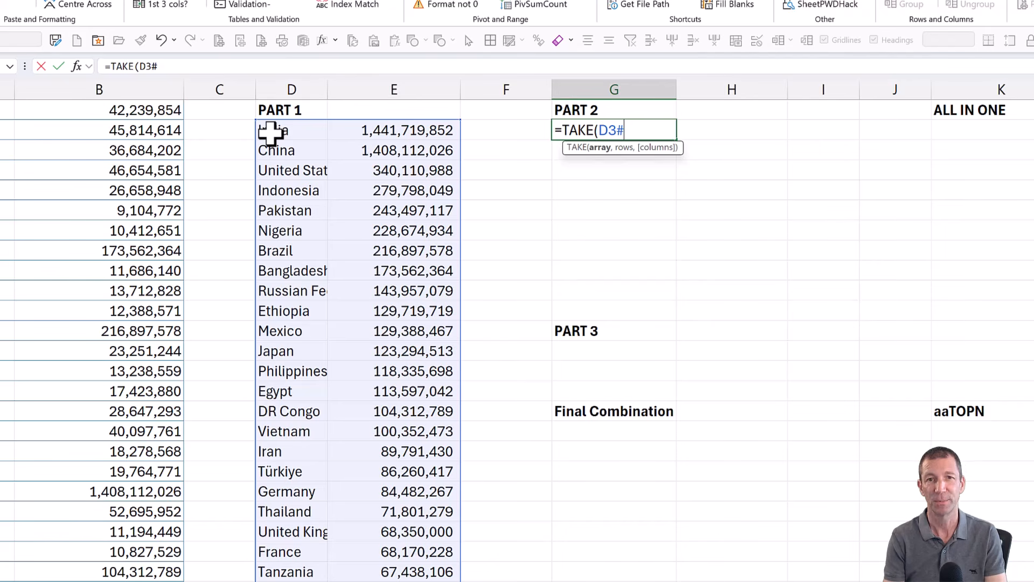
text(,)
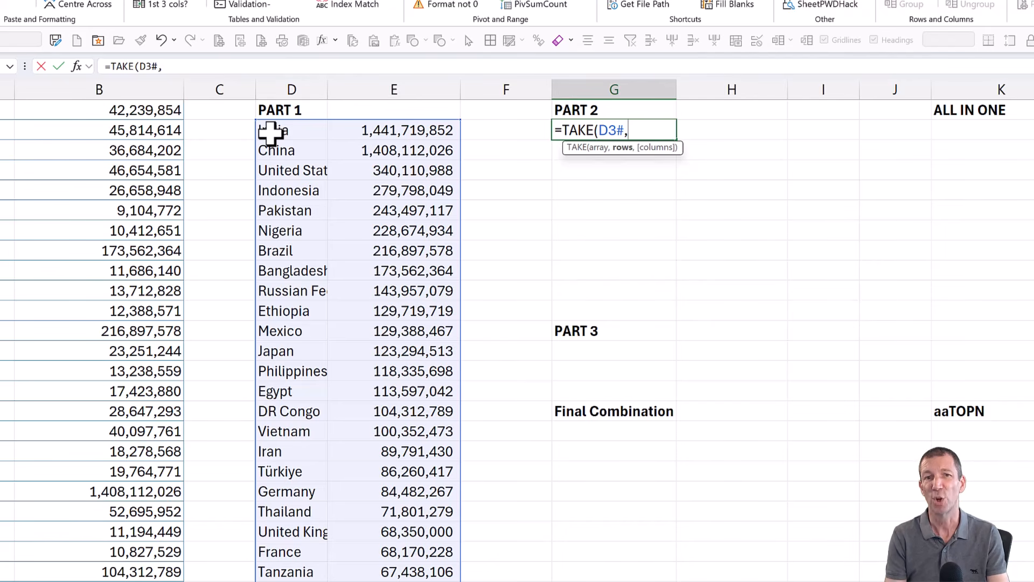
text(10)
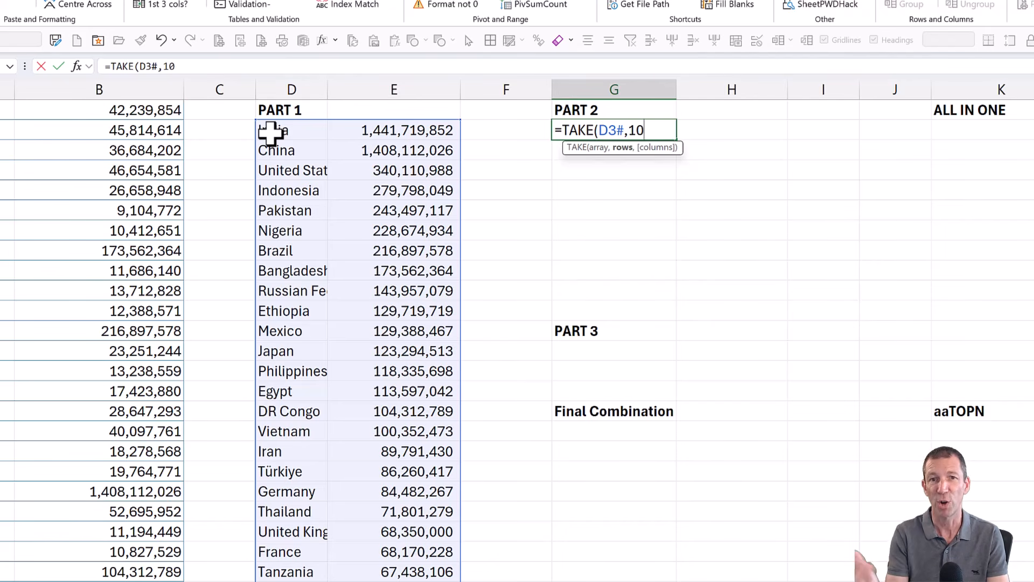
text())
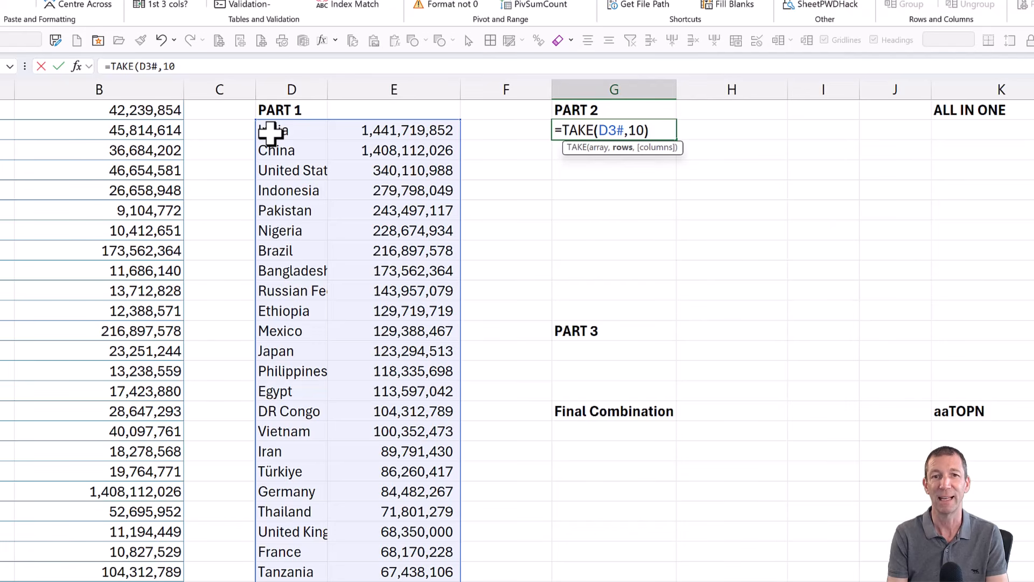
key(Return)
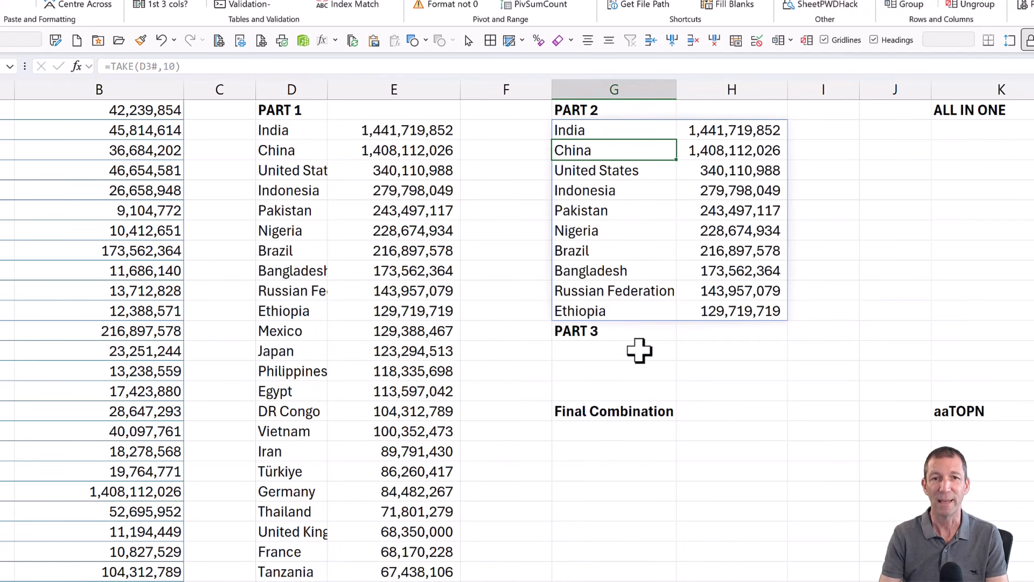
Move the Final Combination heading to K21 and the PART 3 heading down two rows to G15
click(608, 329)
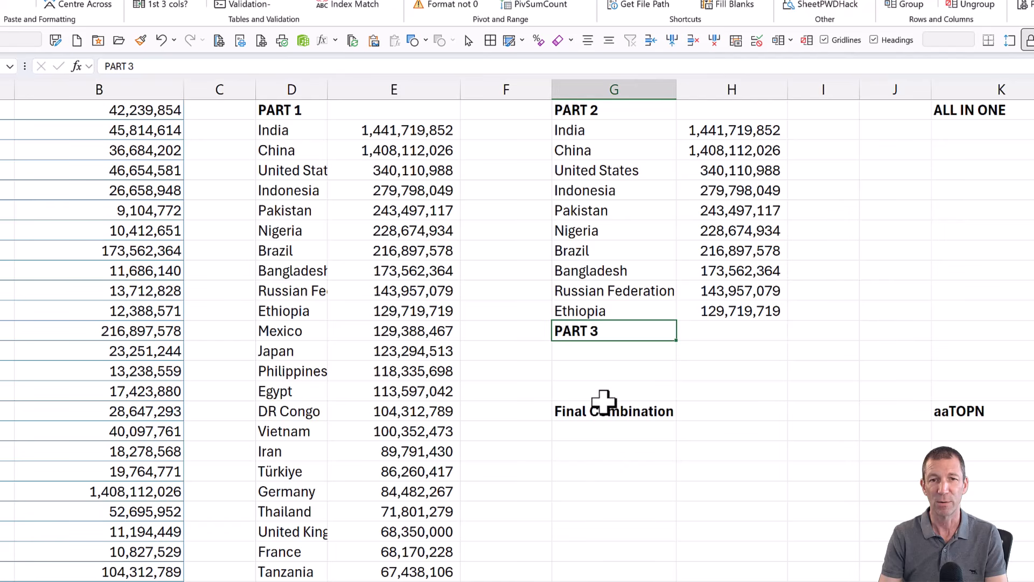
click(603, 411)
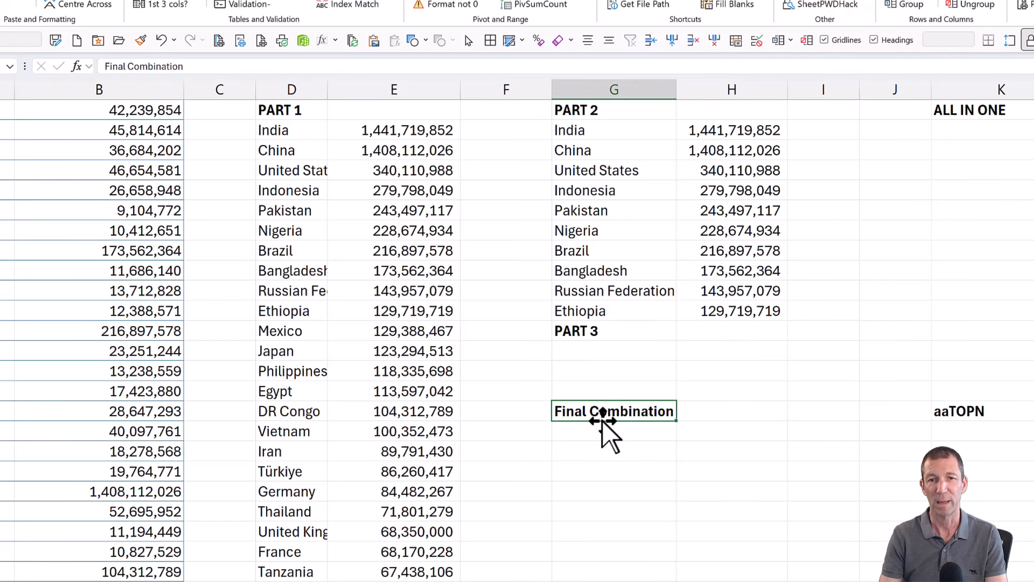
drag(607, 427, 994, 504)
click(590, 337)
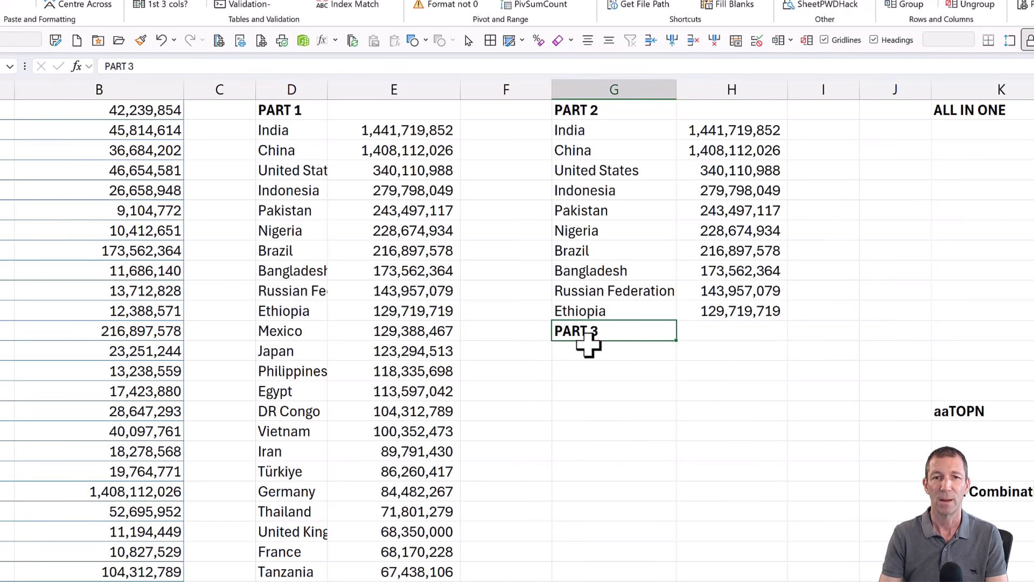
drag(591, 340, 590, 389)
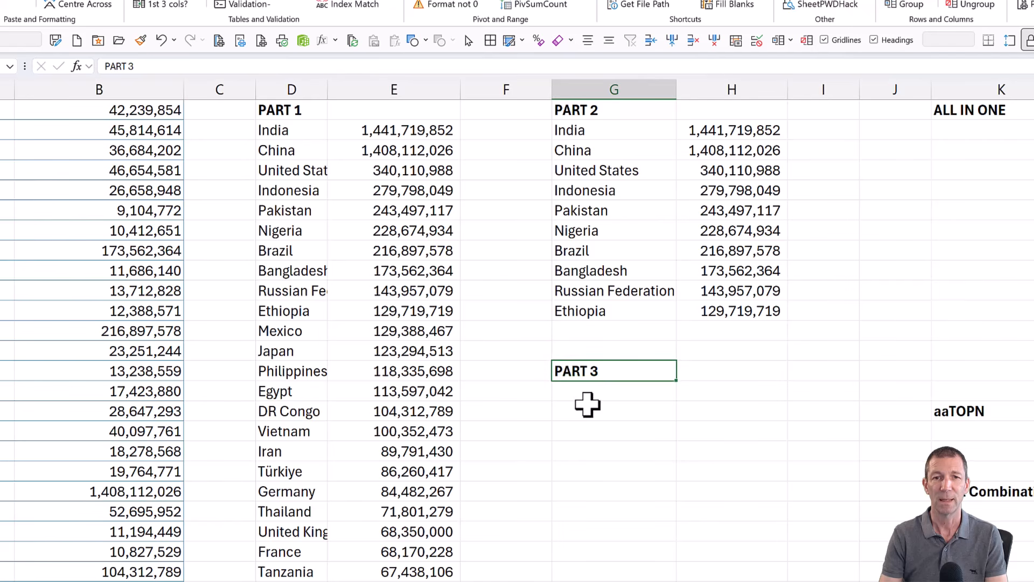
Enter a DROP formula in G16 under PART 3 that removes the first 10 rows of the D3# spill range
key(Return)
text(=t)
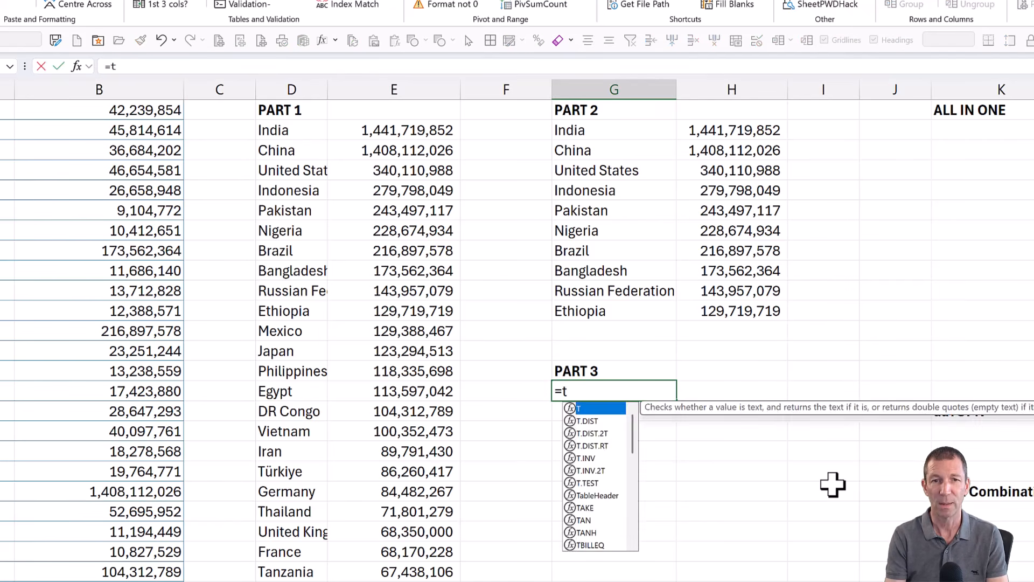
key(BackSpace)
text(drio)
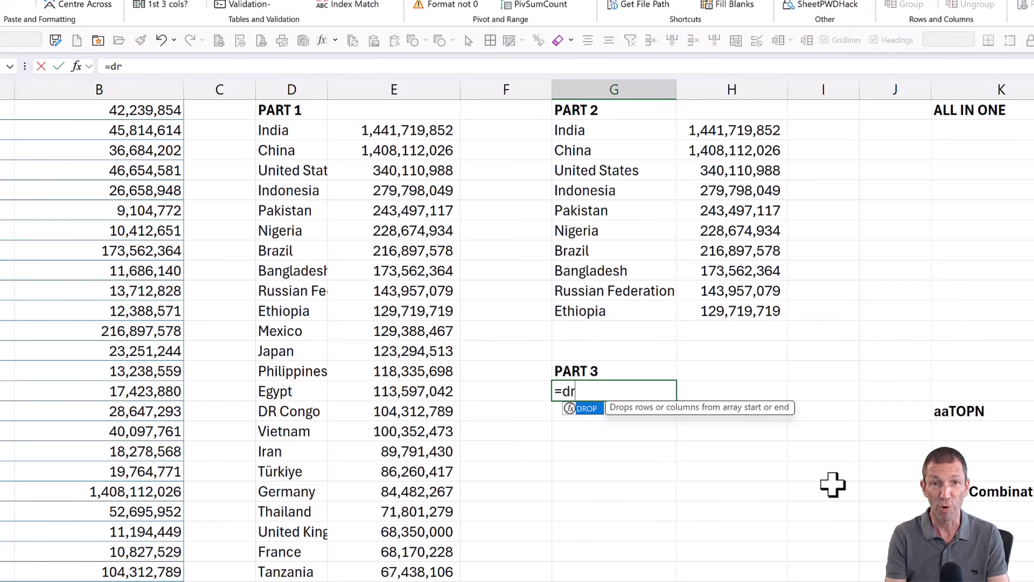
key(BackSpace)
key(BackSpace)
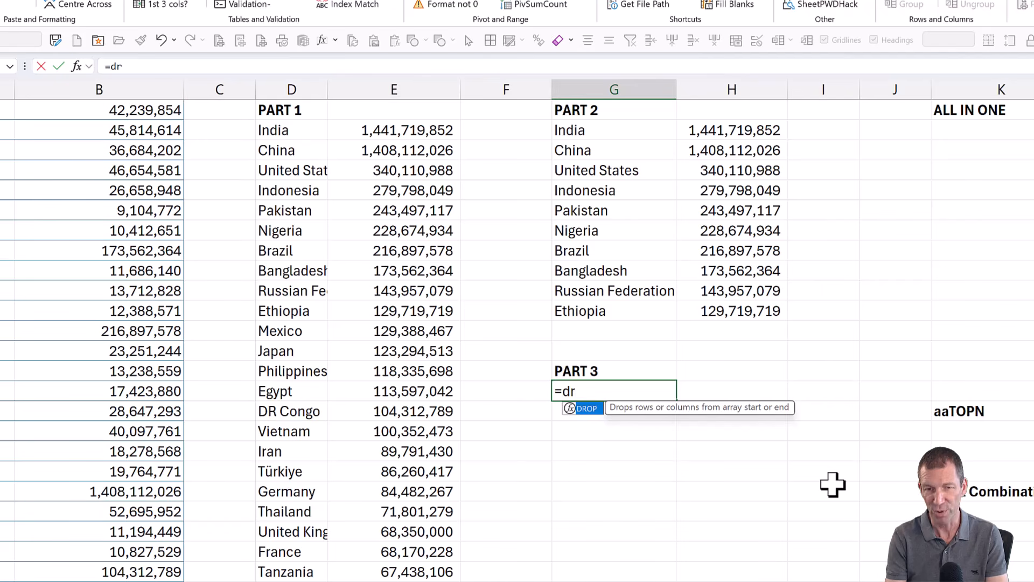
key(Tab)
click(294, 132)
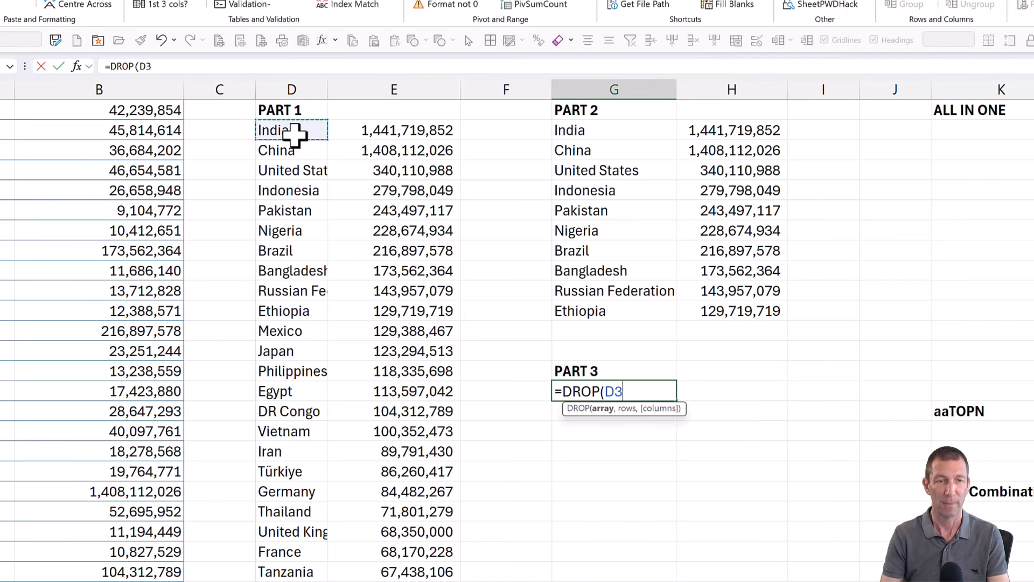
text(#)
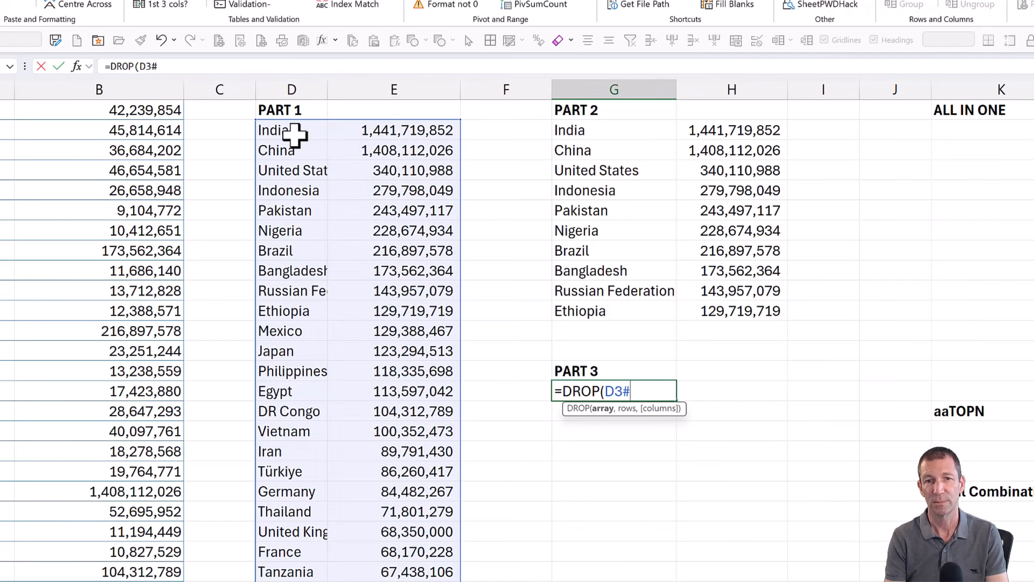
text(,1)
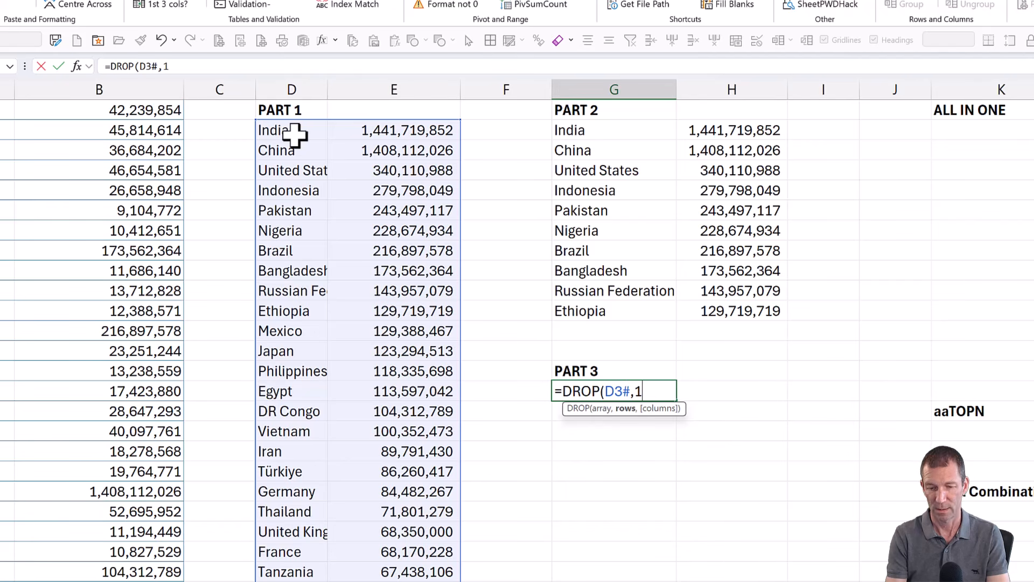
text(0))
key(Return)
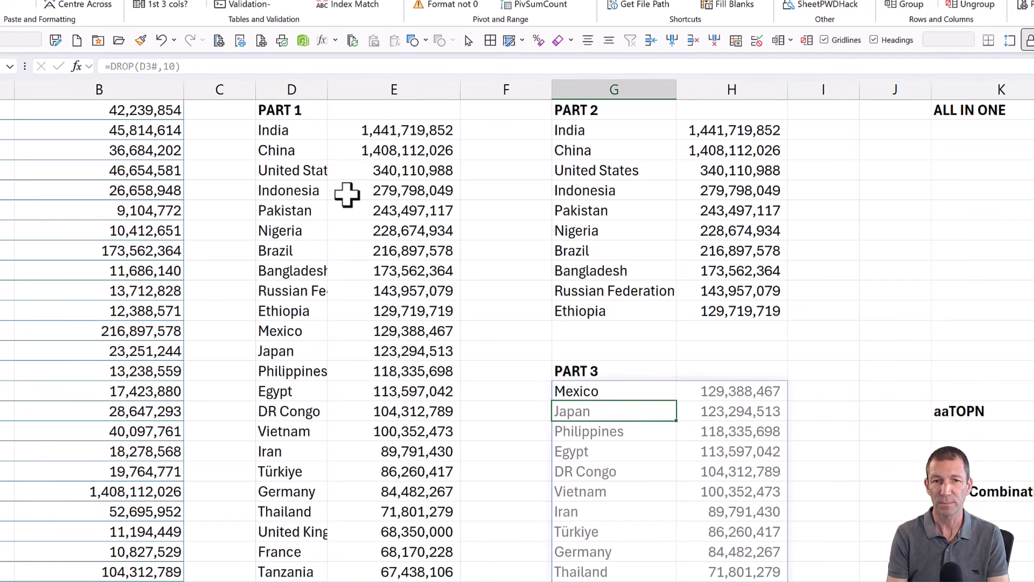
Add a columns argument of 1 to the DROP formula in G16 to remove the country column
key(Up)
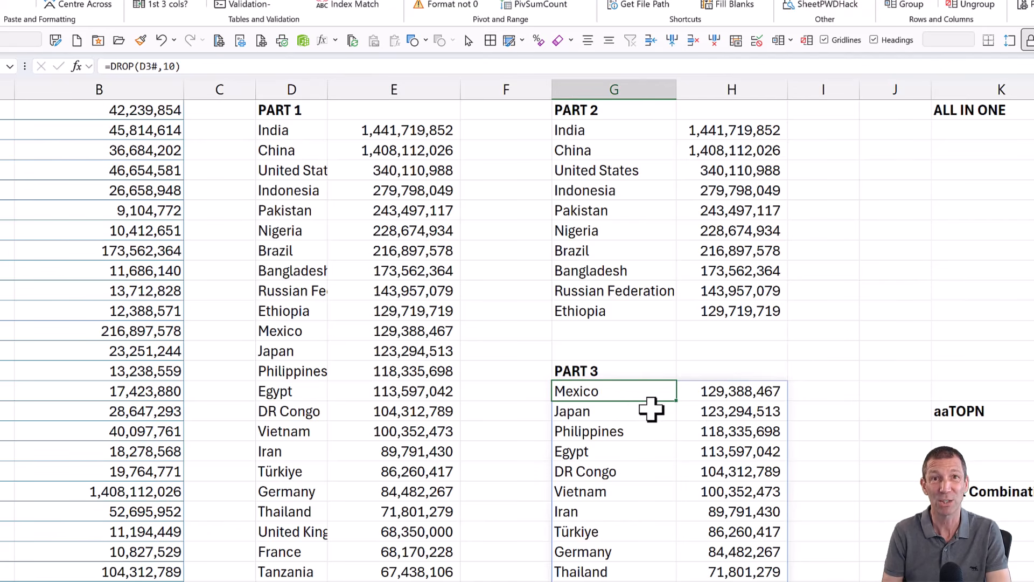
double_click(644, 395)
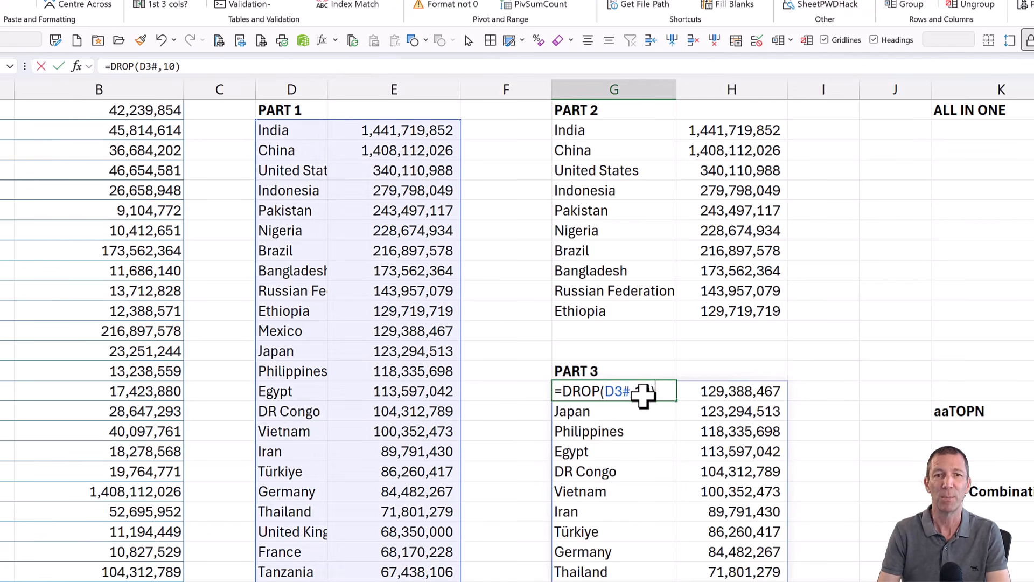
key(Left)
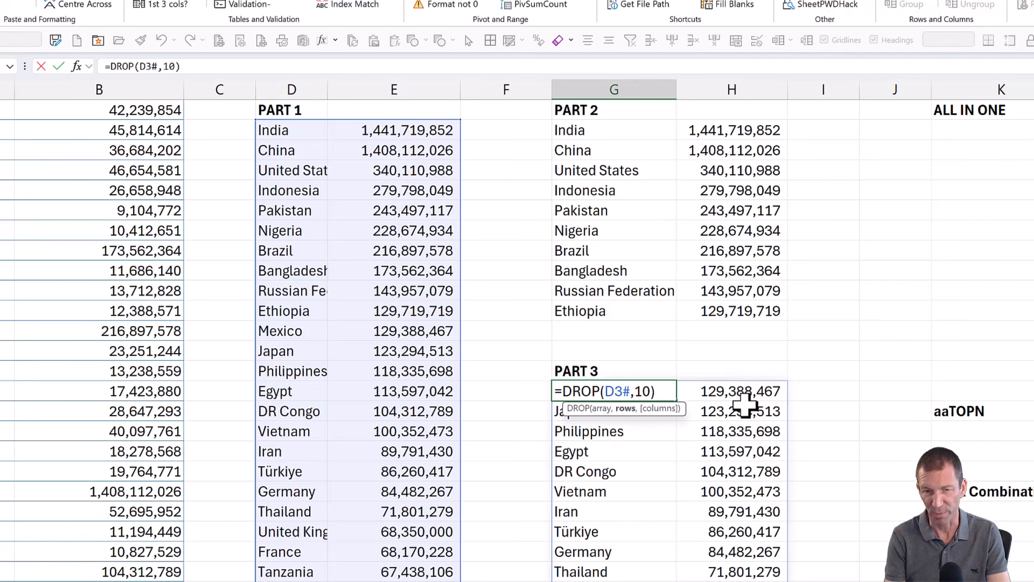
text(,1)
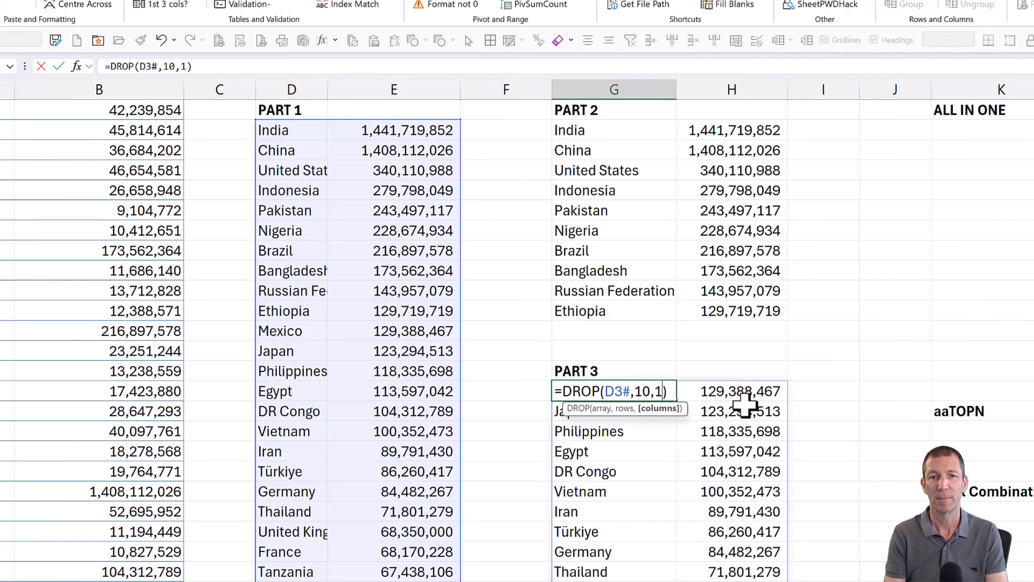
key(Return)
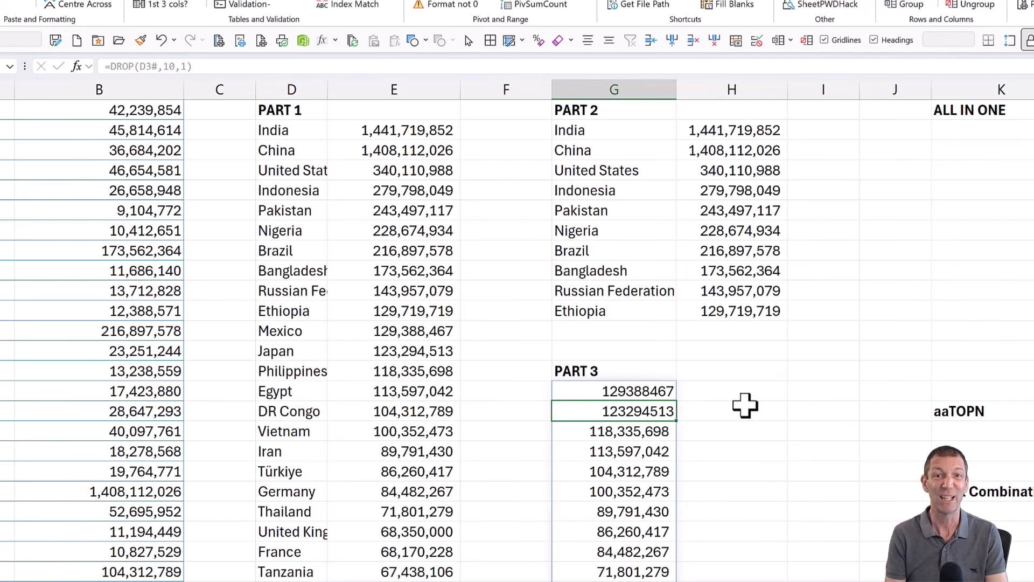
Wrap the DROP formula in G16 in SUM to total the remaining populations
key(Up)
key(F2)
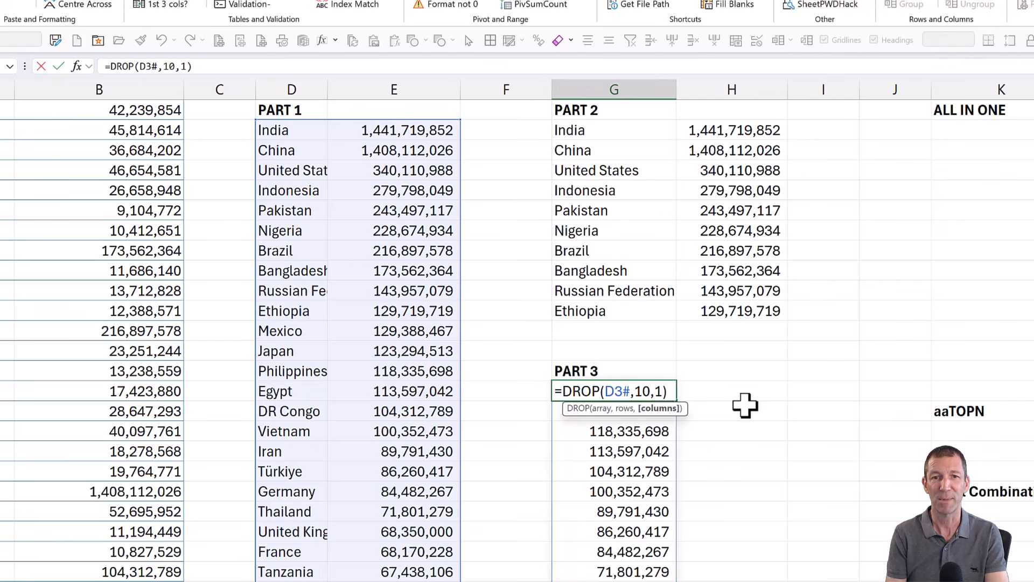
key(ctrl+Return)
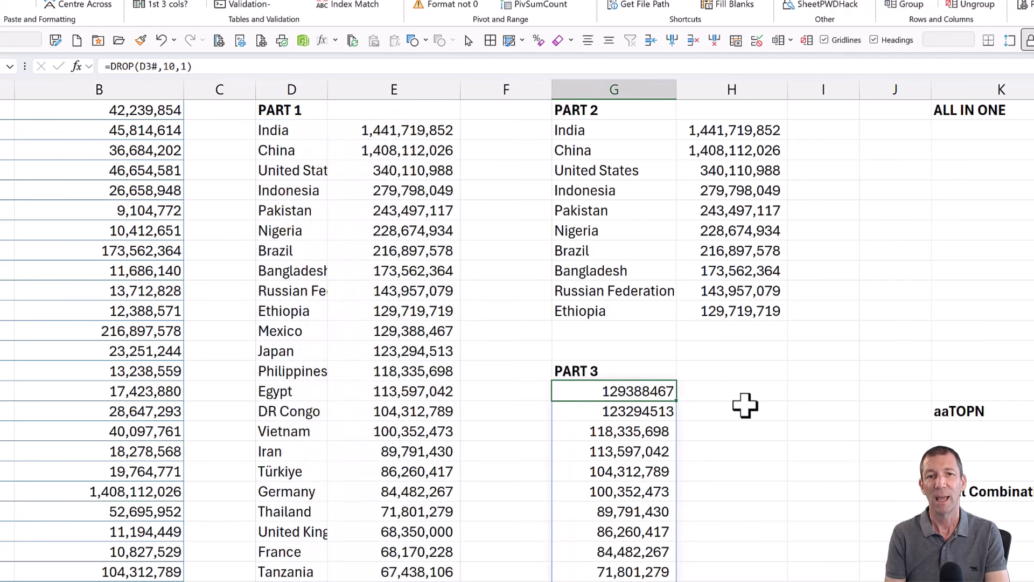
key(F2)
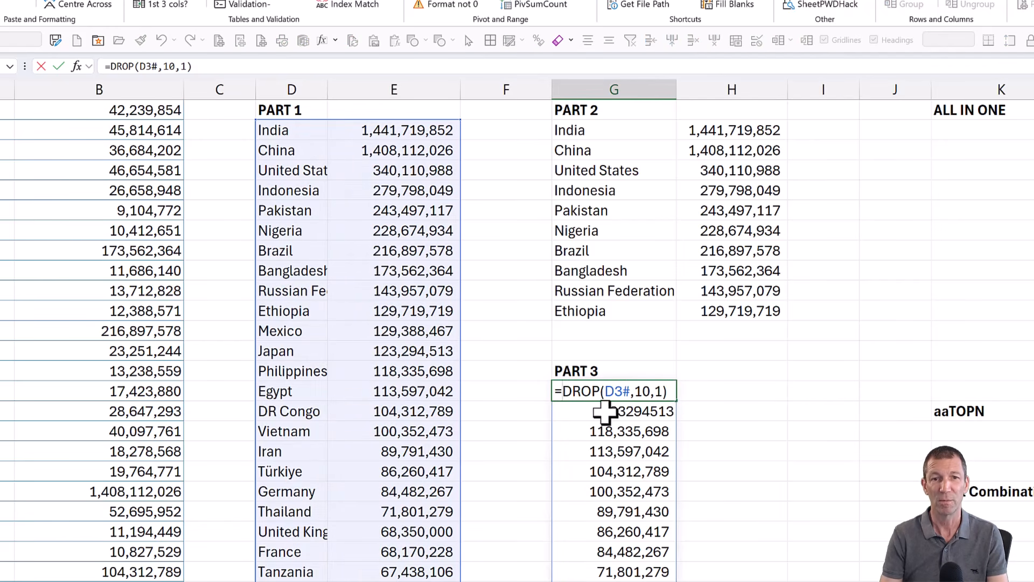
key(Home)
key(Right)
text(SUM()
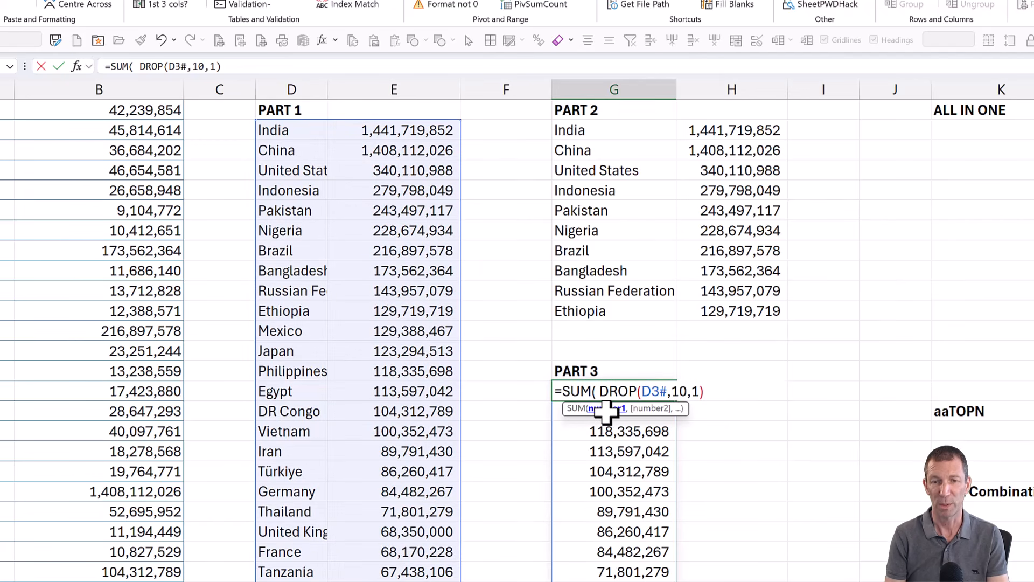
text(  ))
key(Return)
key(Up)
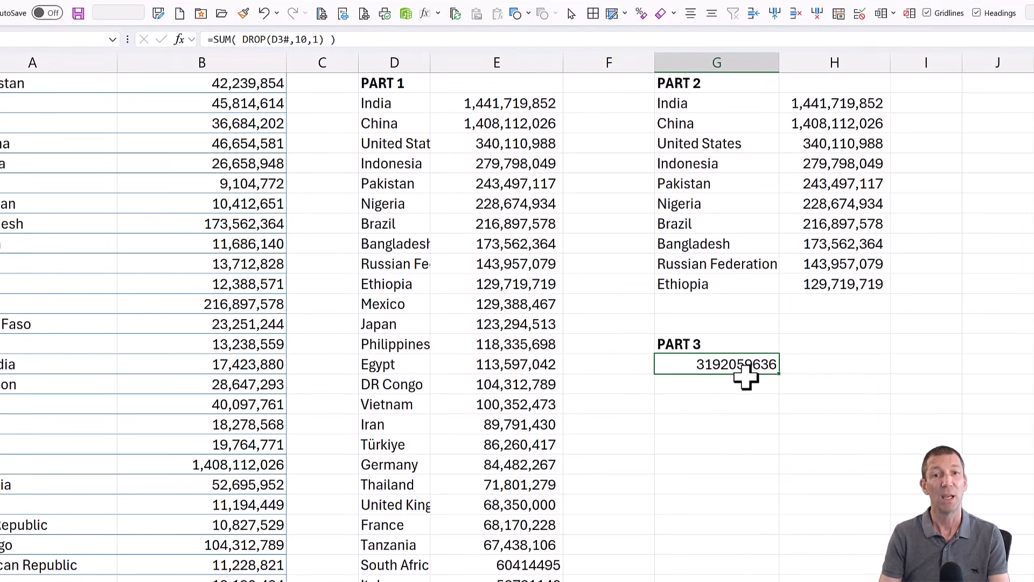
Wrap the SUM formula in G16 in HSTACK with the text "Other" as the first array
double_click(742, 377)
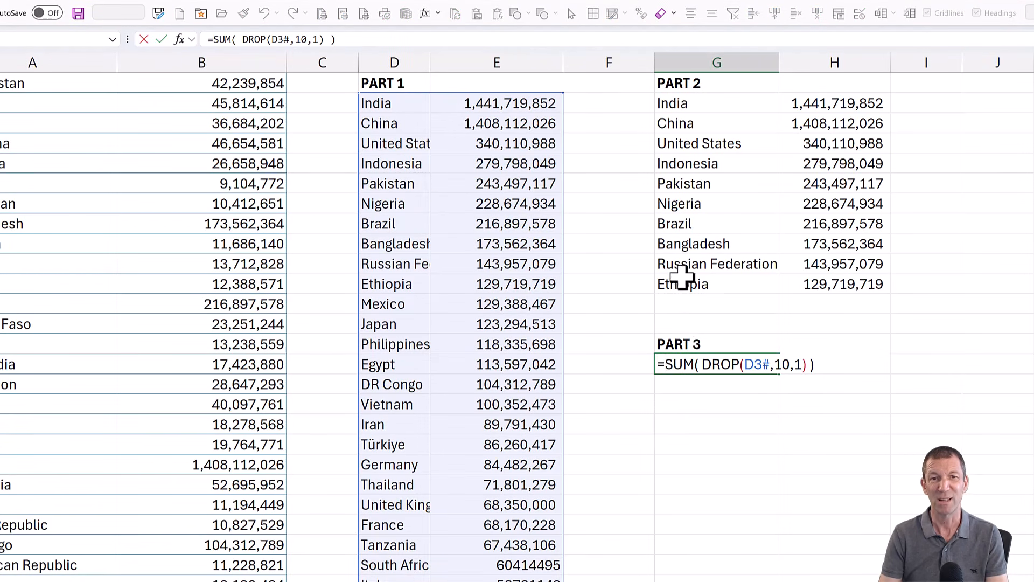
text(HST)
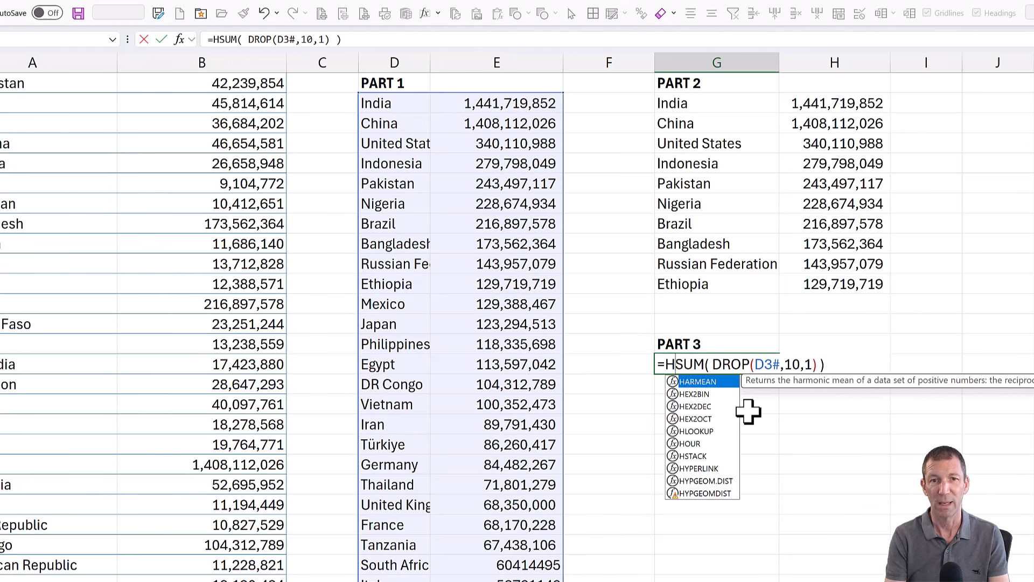
key(Tab)
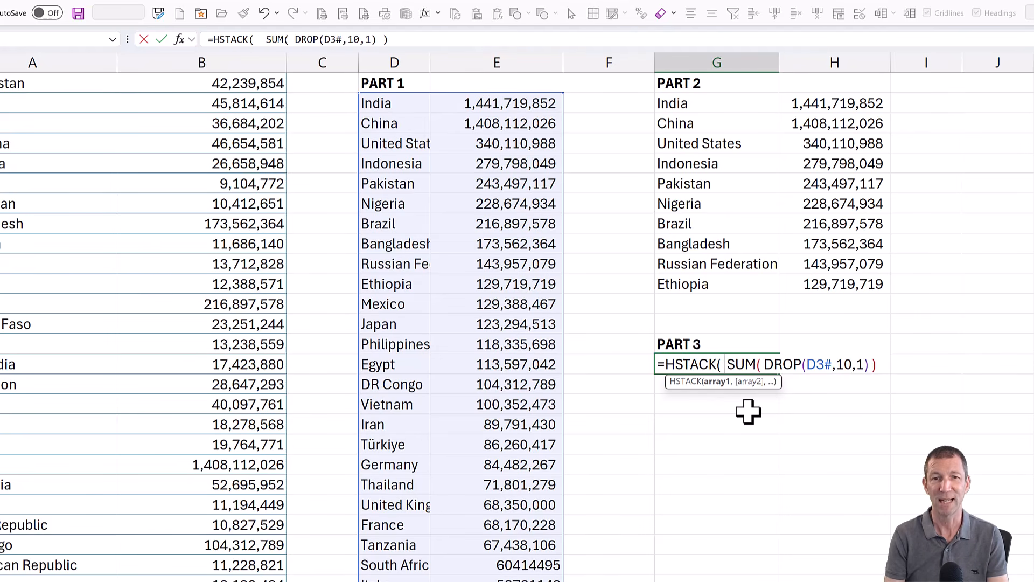
text("Other")
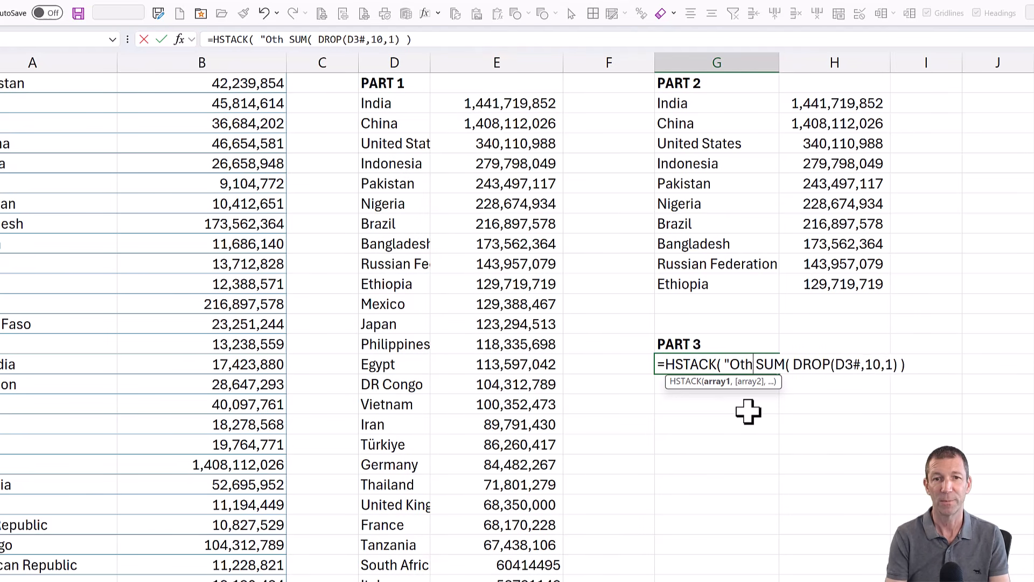
text(, )
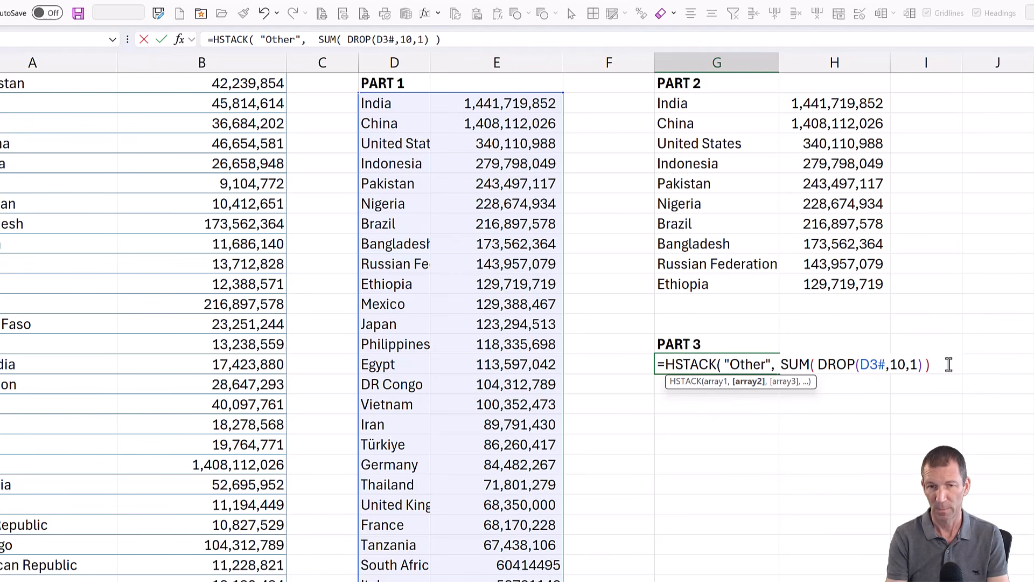
text())
key(Return)
key(Up)
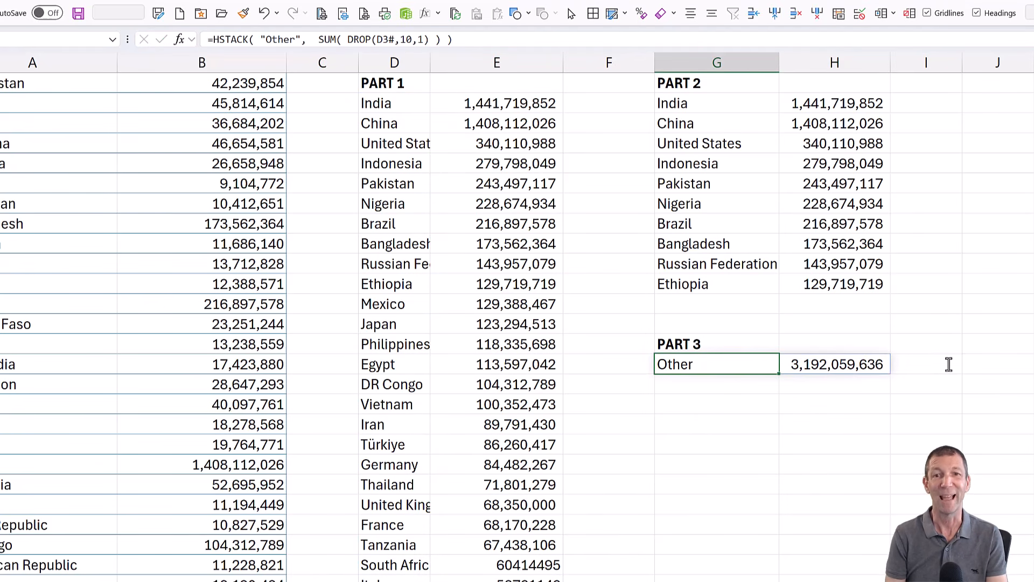
Move the Final Combination heading to G18 and enter a VSTACK formula in G19 that stacks G3# above G16#
click(1033, 464)
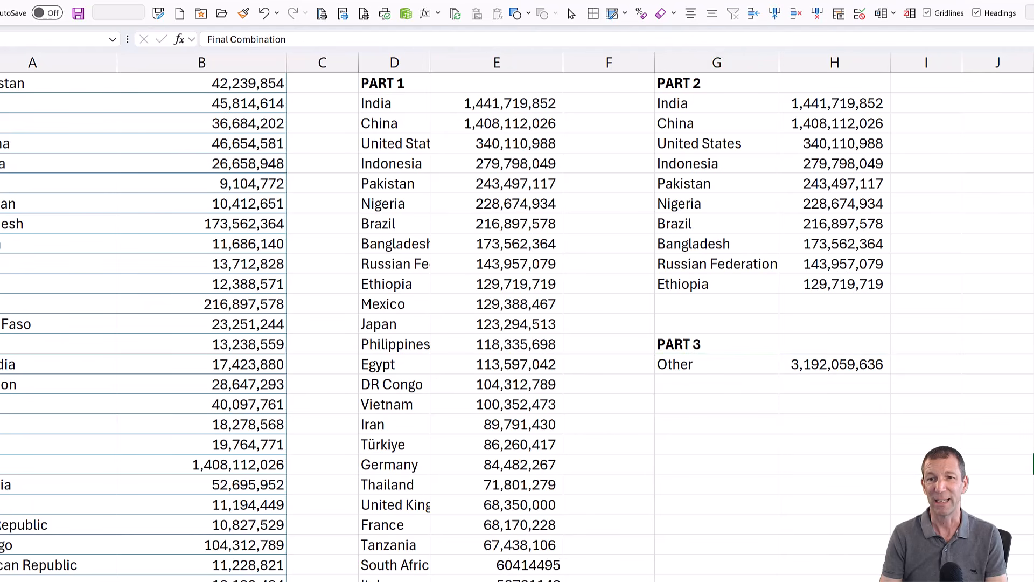
drag(1033, 464, 711, 405)
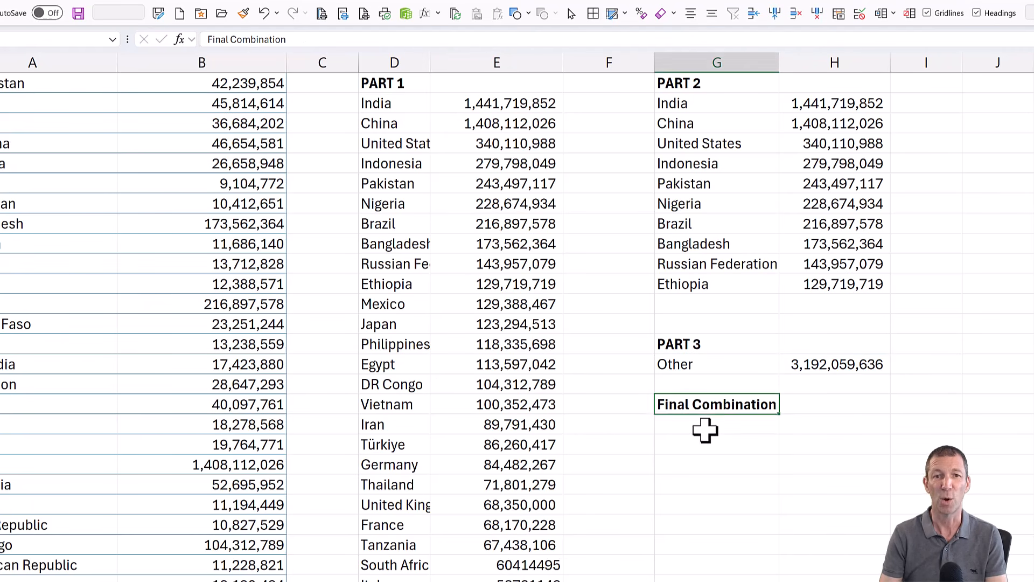
click(706, 430)
text(=vst)
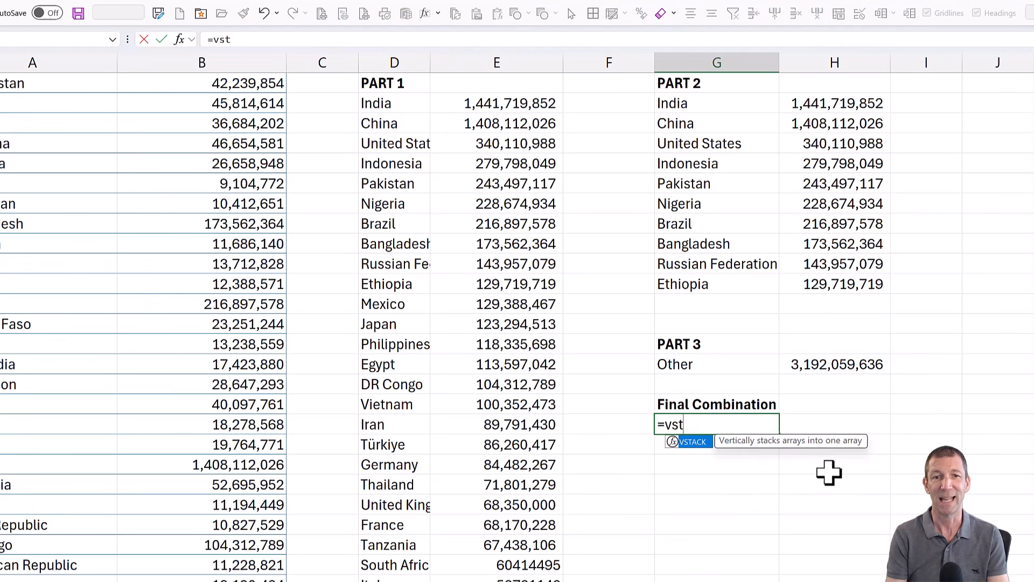
key(Tab)
click(699, 102)
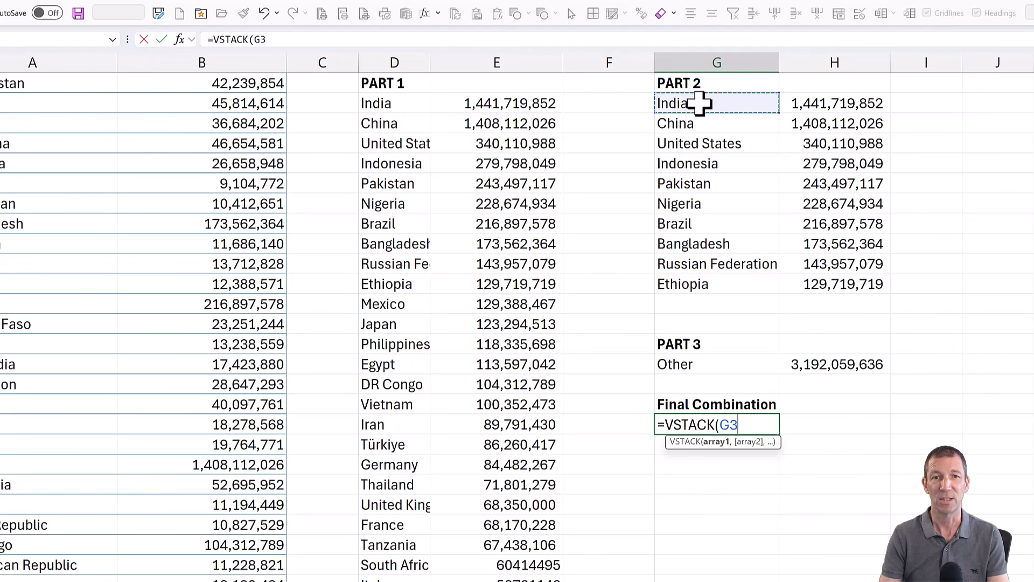
text(#,)
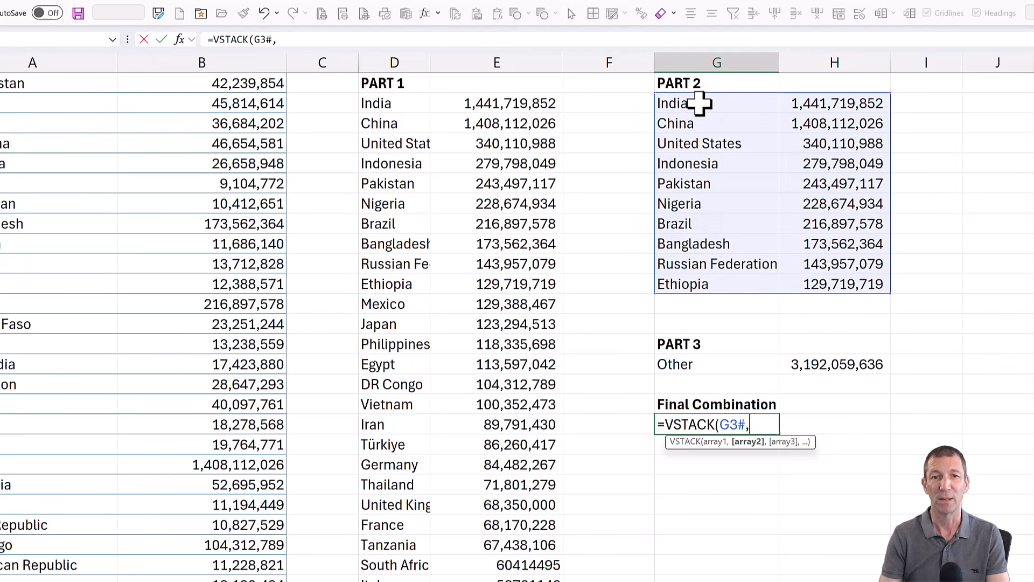
click(716, 365)
text(#))
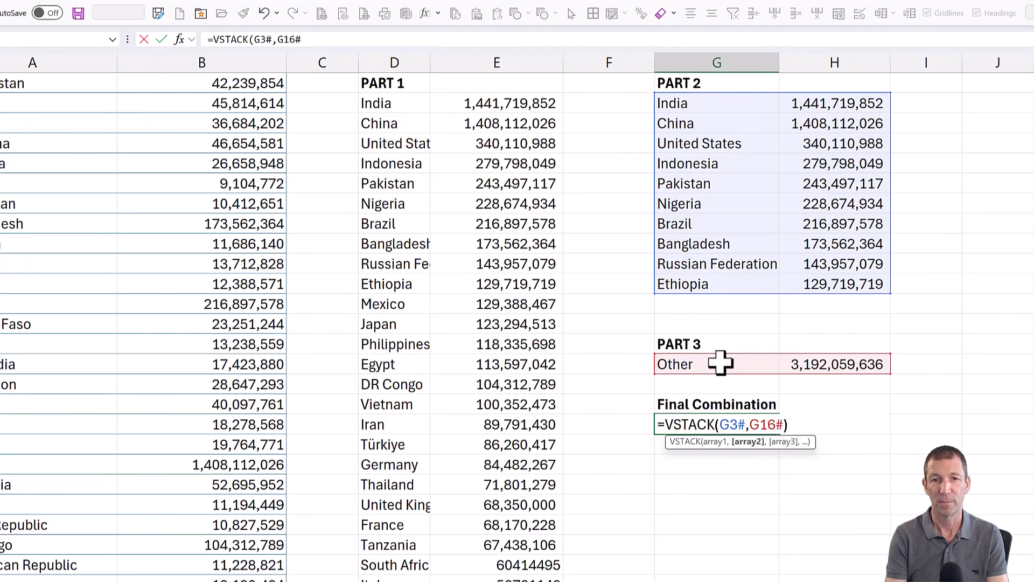
key(Return)
key(Up)
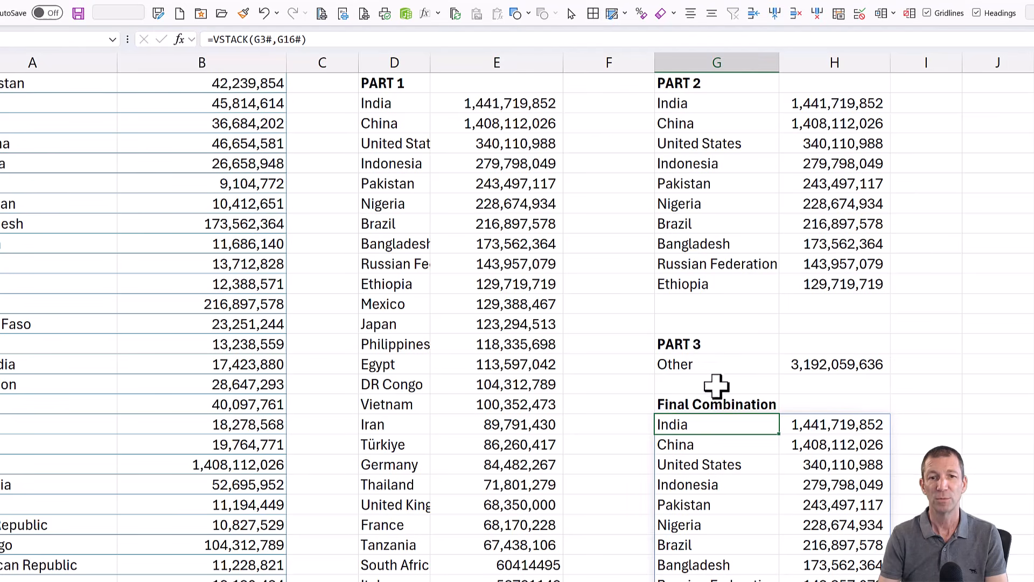
scroll(762, 454, down, 2)
click(735, 507)
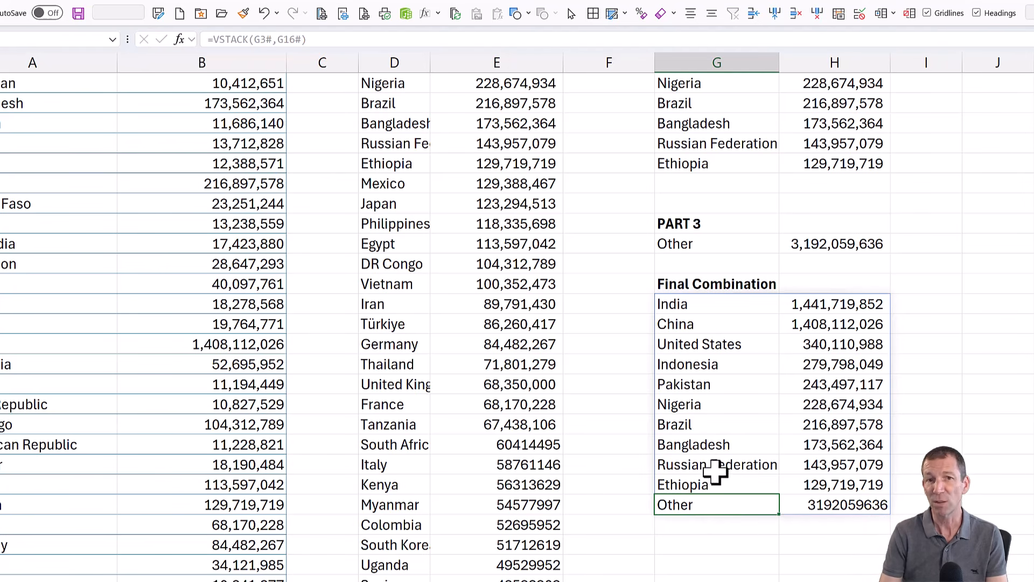
Copy the formula texts of D3 (GROUPBY), G3 (TAKE) and G16 (HSTACK) one by one into the clipboard history, leaving the cells unchanged
scroll(711, 471, up, 3)
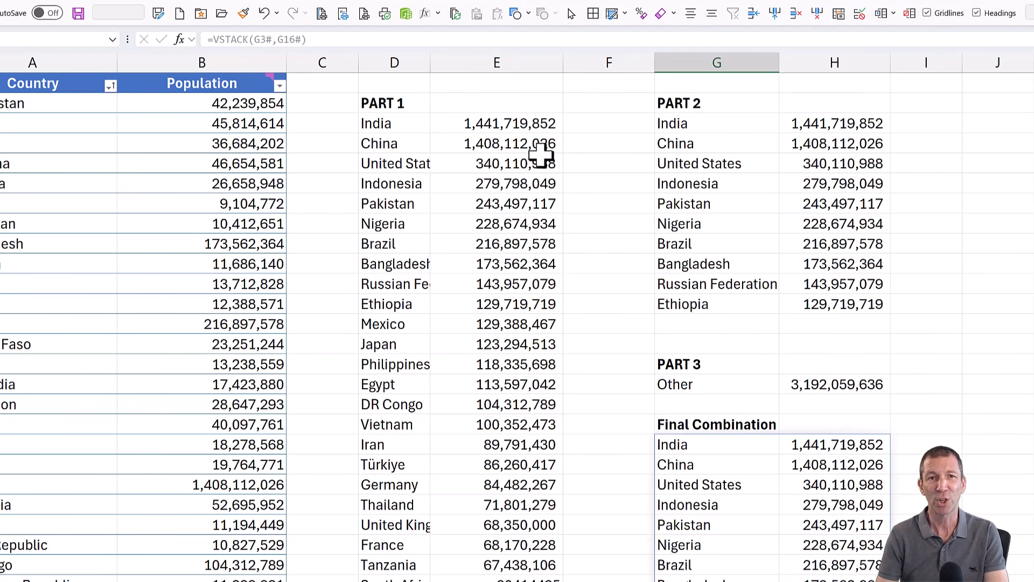
click(409, 124)
click(547, 39)
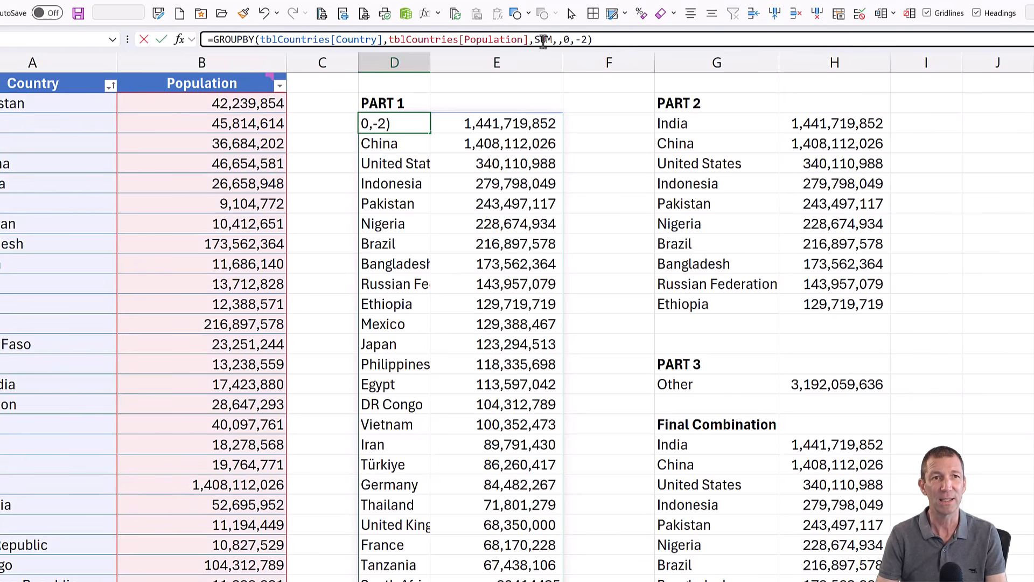
drag(220, 32, 194, 35)
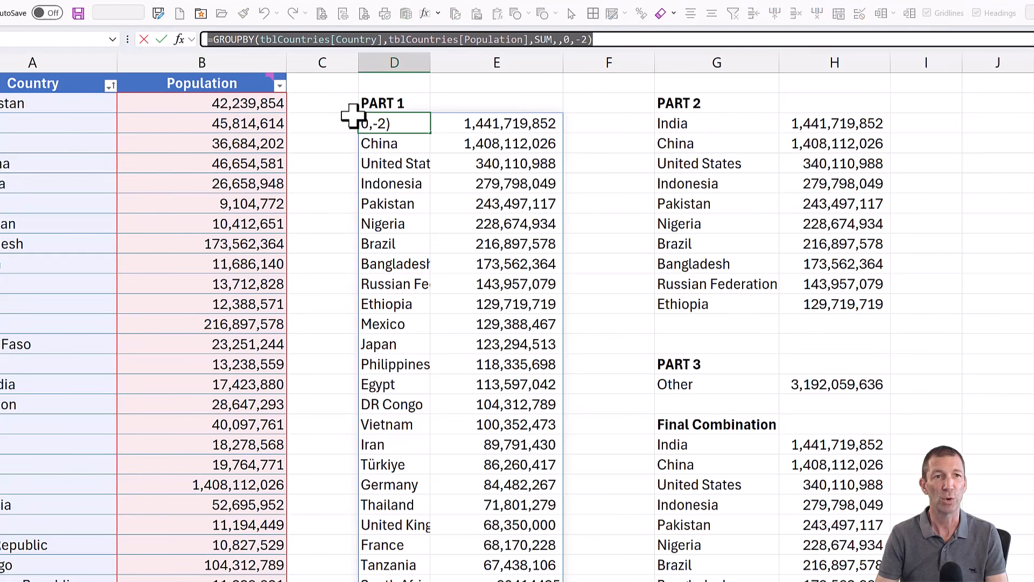
key(Escape)
click(715, 126)
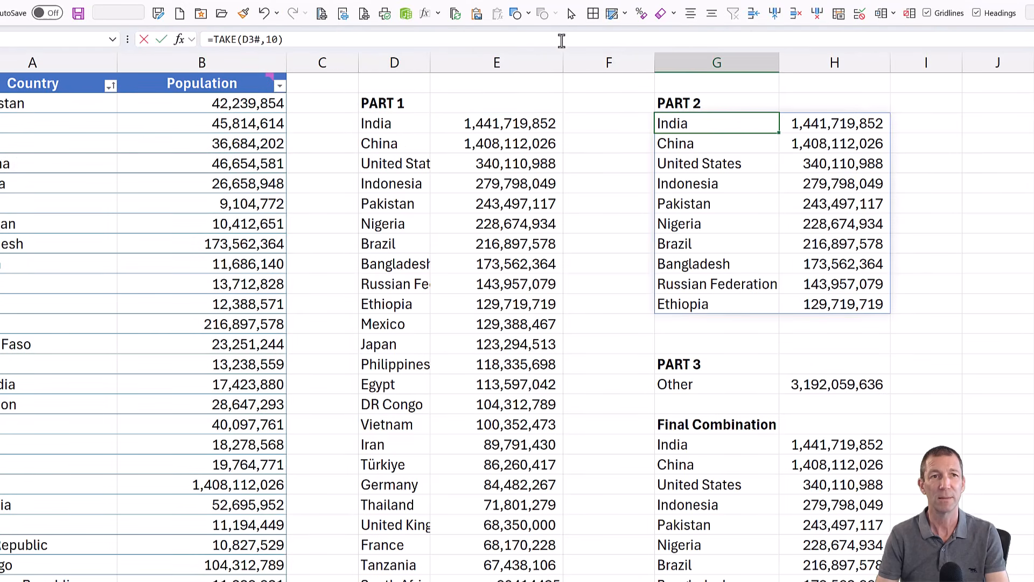
drag(561, 40, 142, 43)
key(Escape)
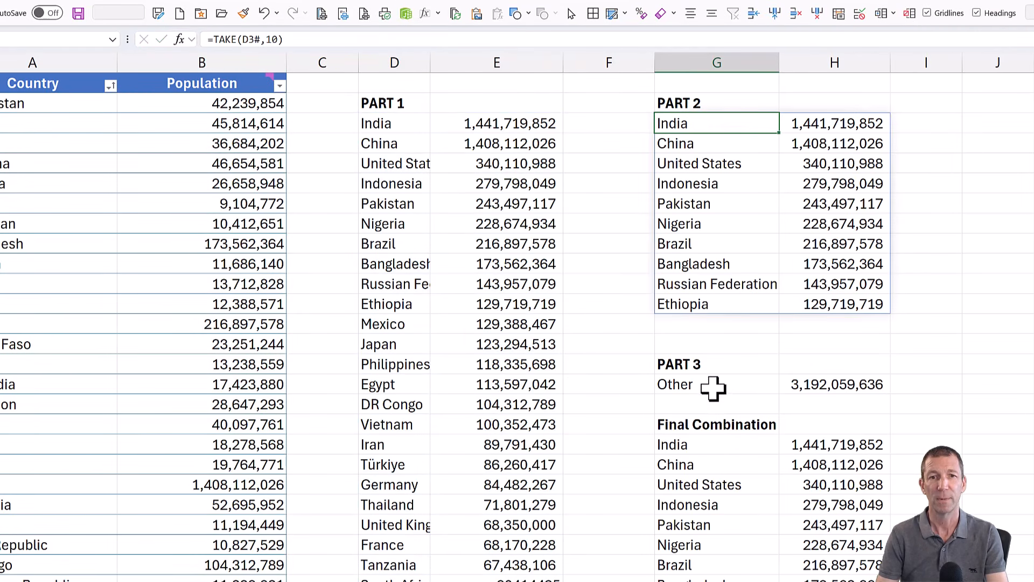
click(714, 386)
drag(490, 41, 151, 44)
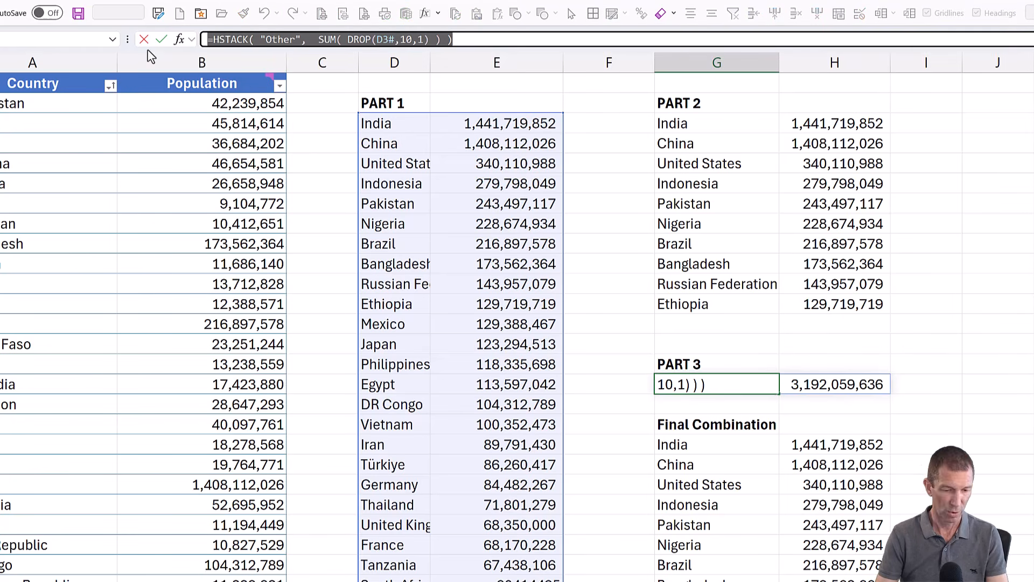
key(Escape)
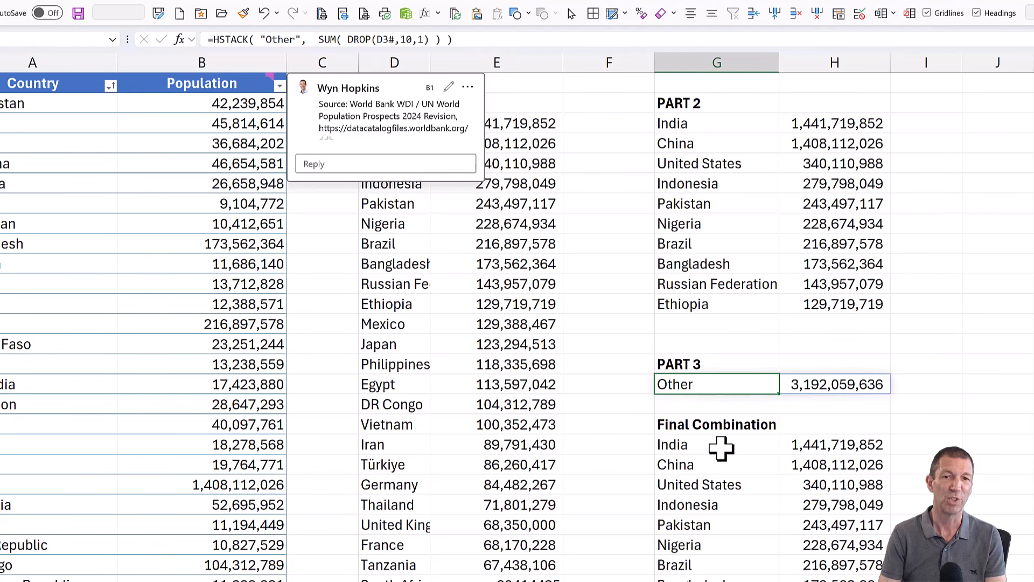
Check the ranges referenced by the VSTACK formula in G19 without changing it
click(721, 451)
double_click(721, 451)
key(Escape)
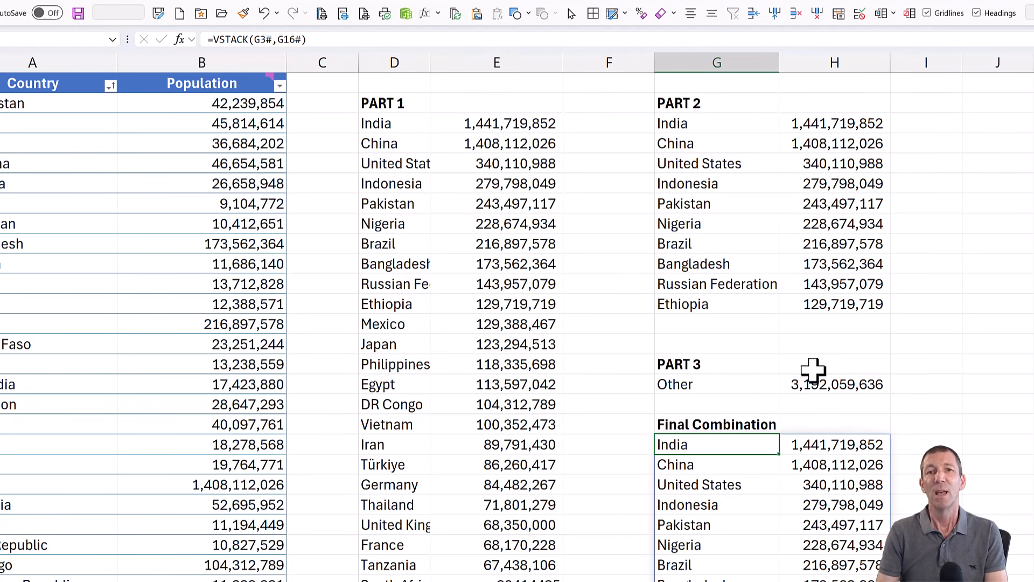
Start a multi-line LET formula in K3 under ALL IN ONE with _GroupBY as the first name
scroll(517, 317, right, 5)
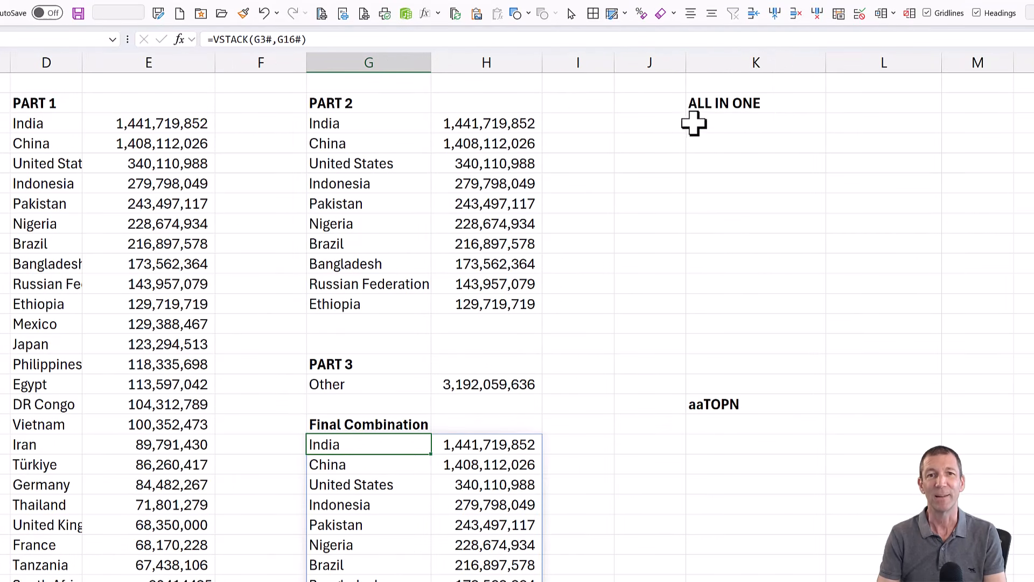
click(701, 125)
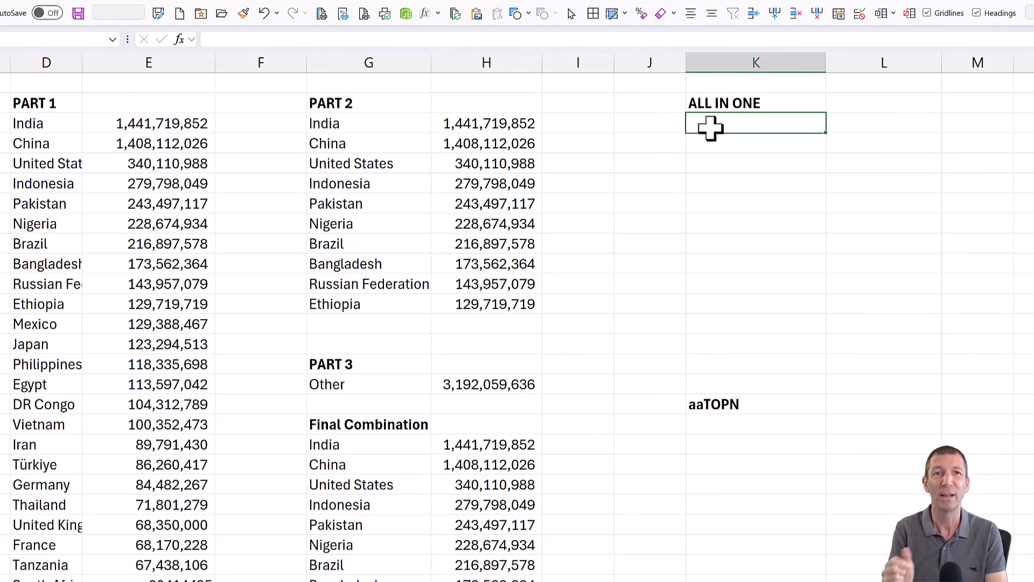
key(super+v)
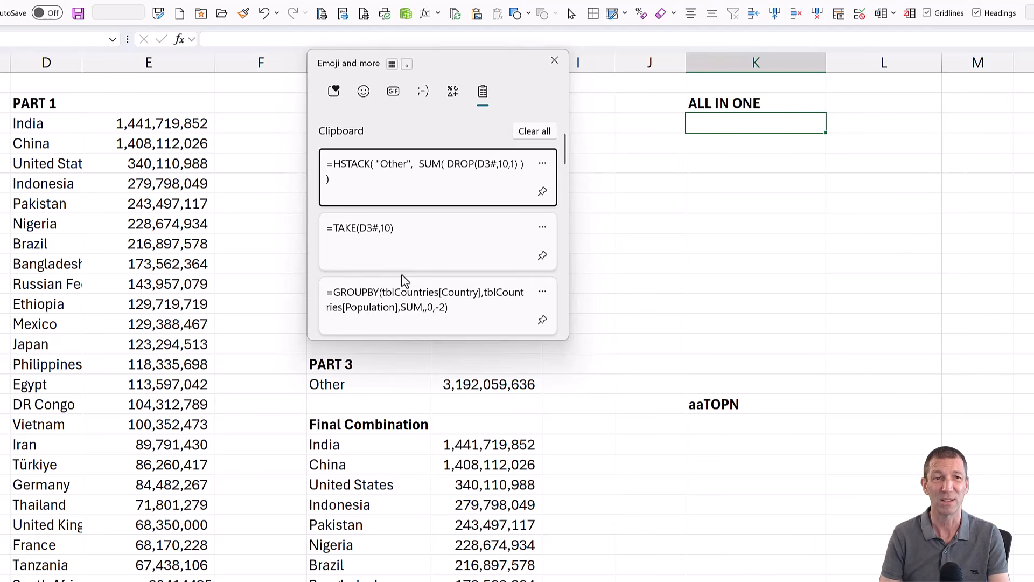
click(790, 121)
text(=)
text(LET)
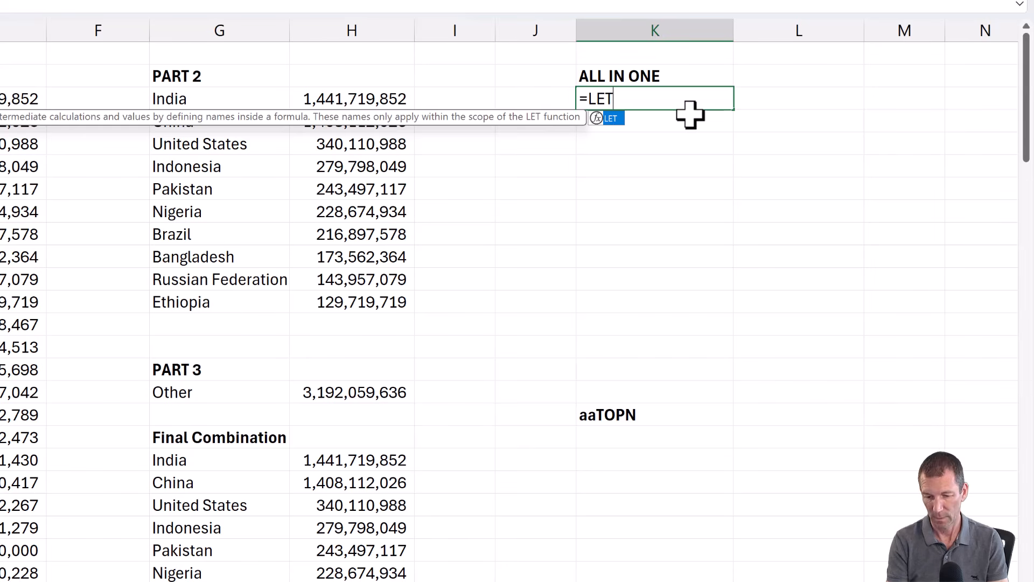
text(()
key(alt+Return)
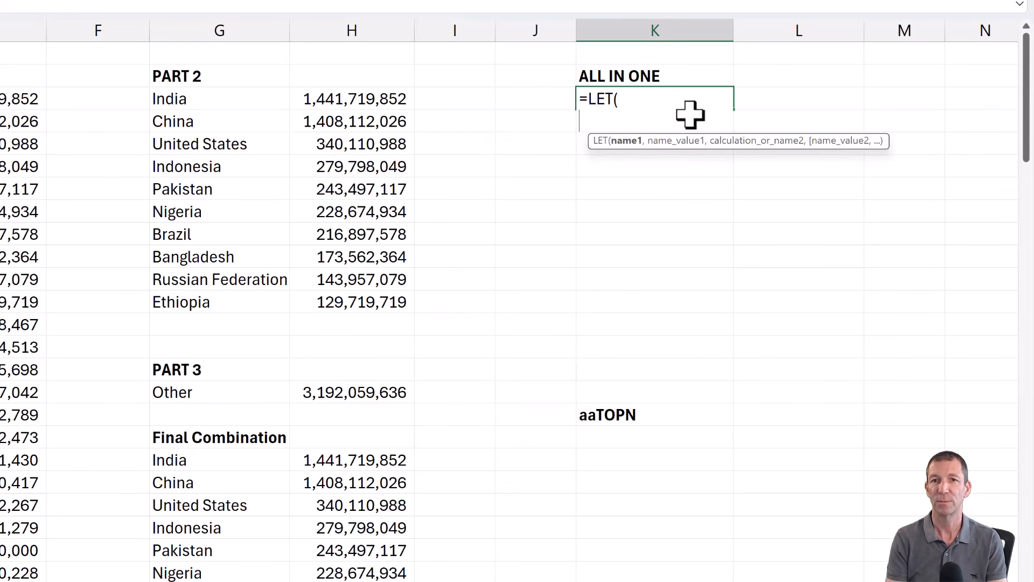
text(_Griy)
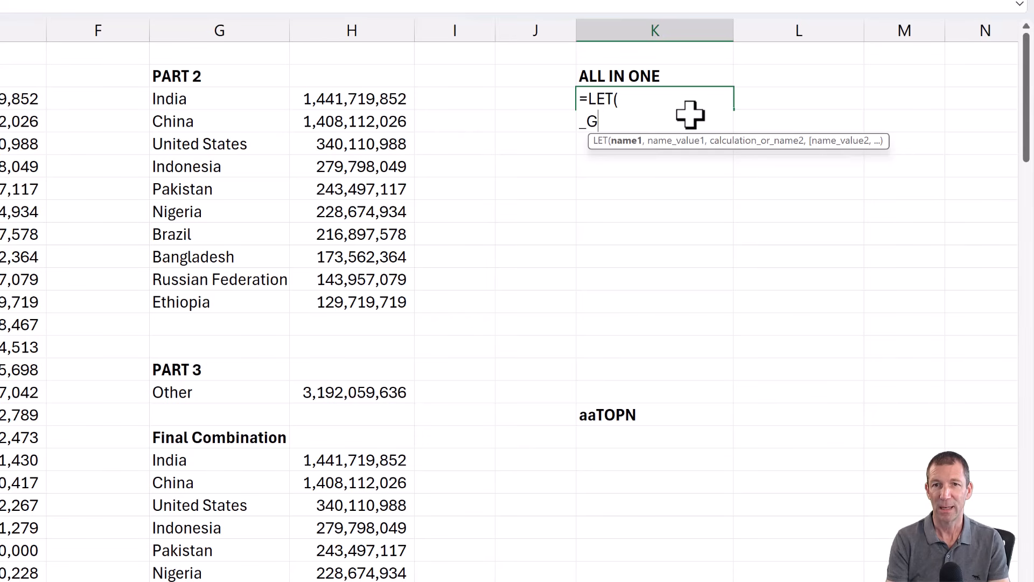
key(BackSpace)
key(BackSpace)
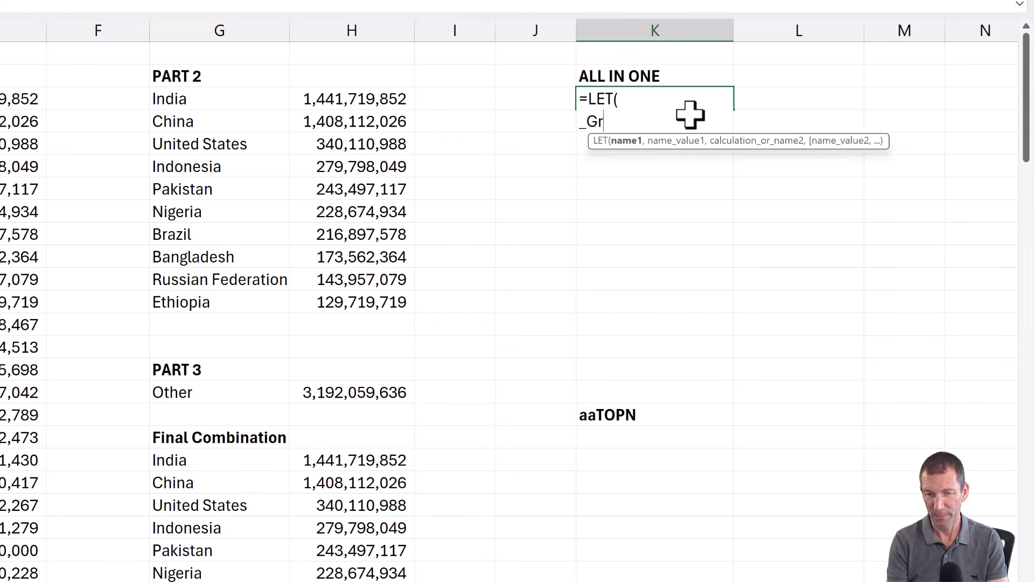
text(oupBY)
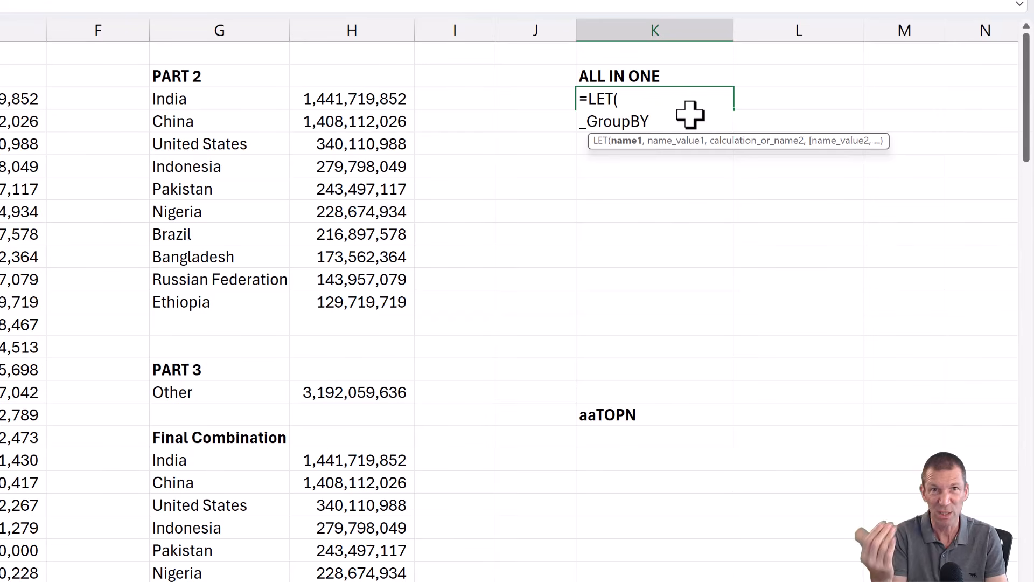
text(,)
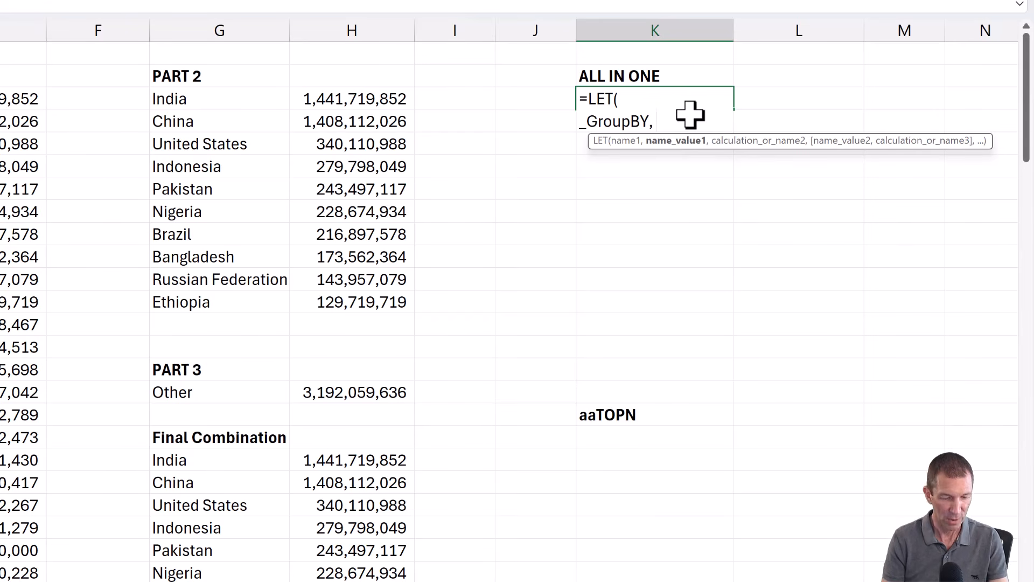
Insert the copied GROUPBY formula from the clipboard history as the value of _GroupBY and remove its leading equals sign
key(super+v)
scroll(659, 366, down, 3)
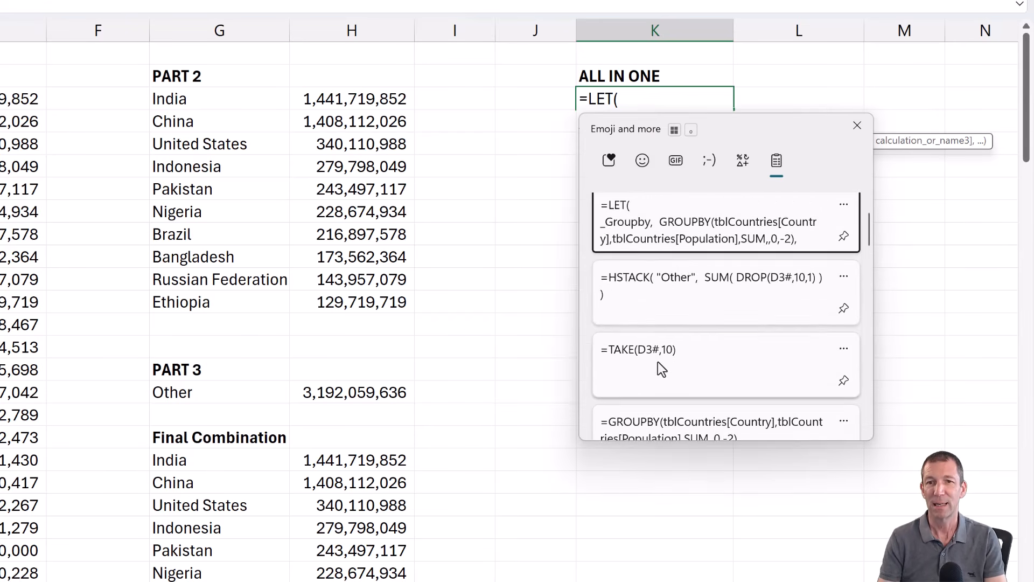
click(659, 362)
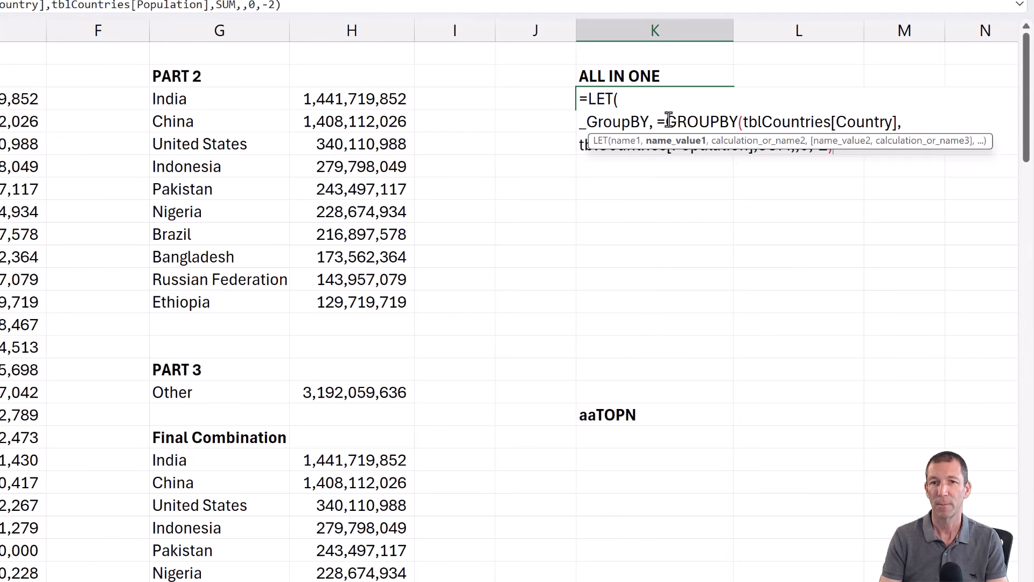
scroll(538, 346, right, 2)
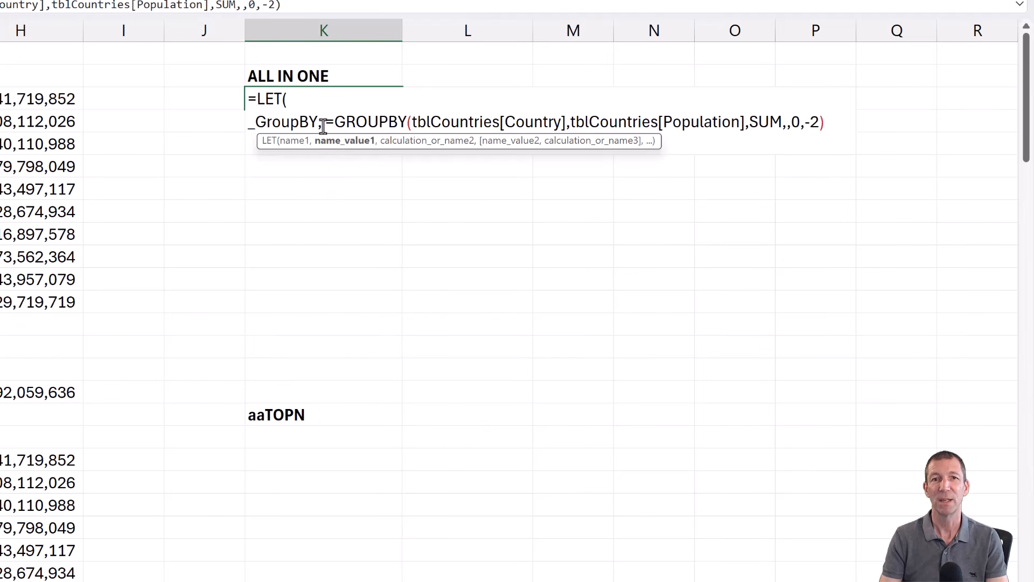
click(334, 125)
key(BackSpace)
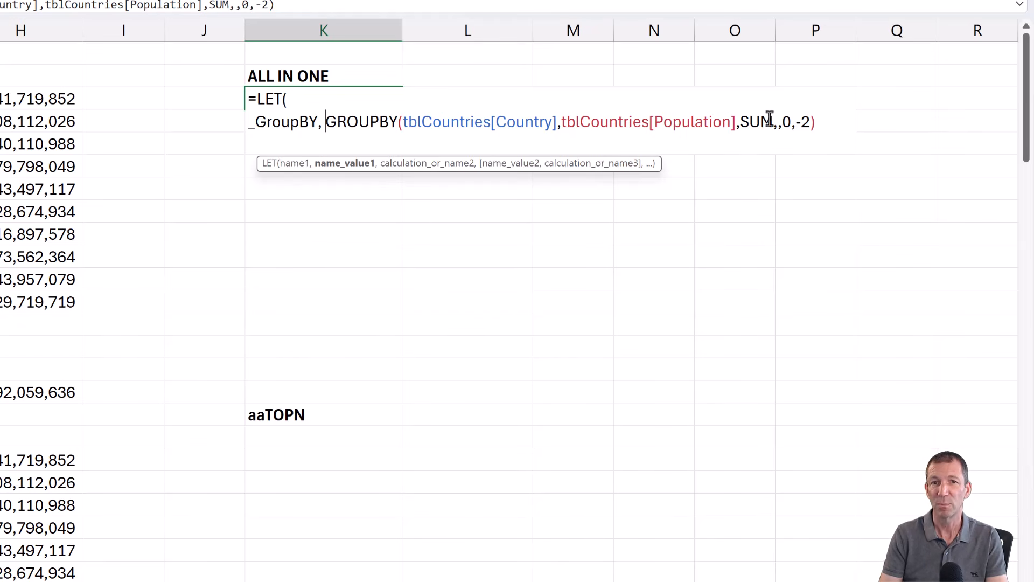
Add a second LET name _N with the value 10 on a new line after the GROUPBY definition
click(826, 122)
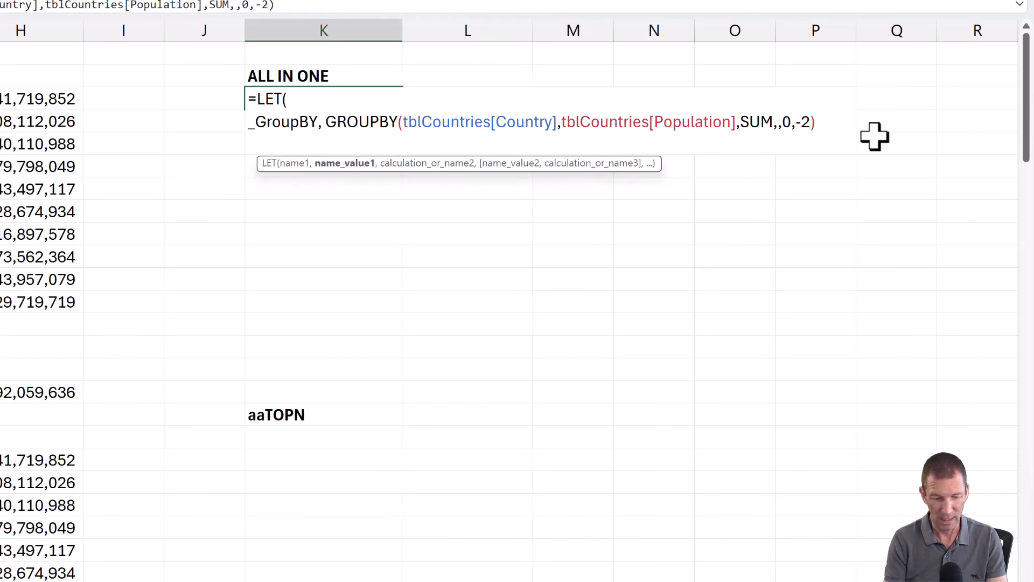
text(,)
key(alt+Return)
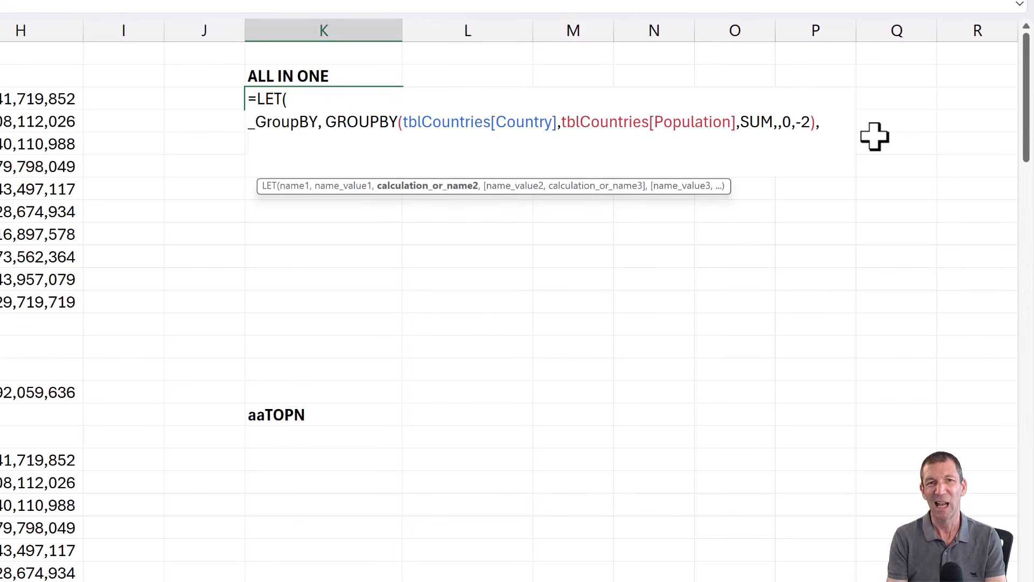
text(_N)
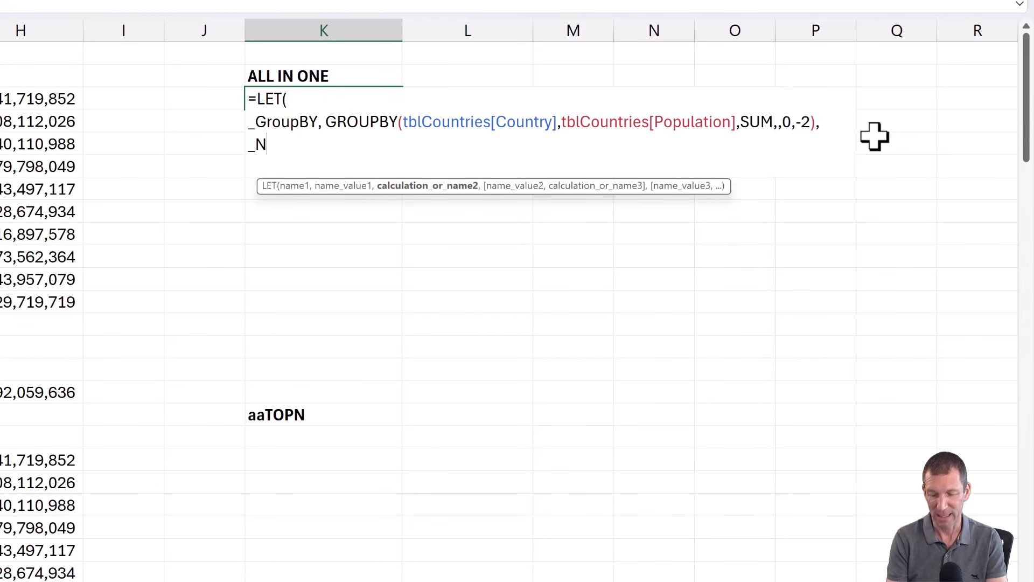
text(,10,)
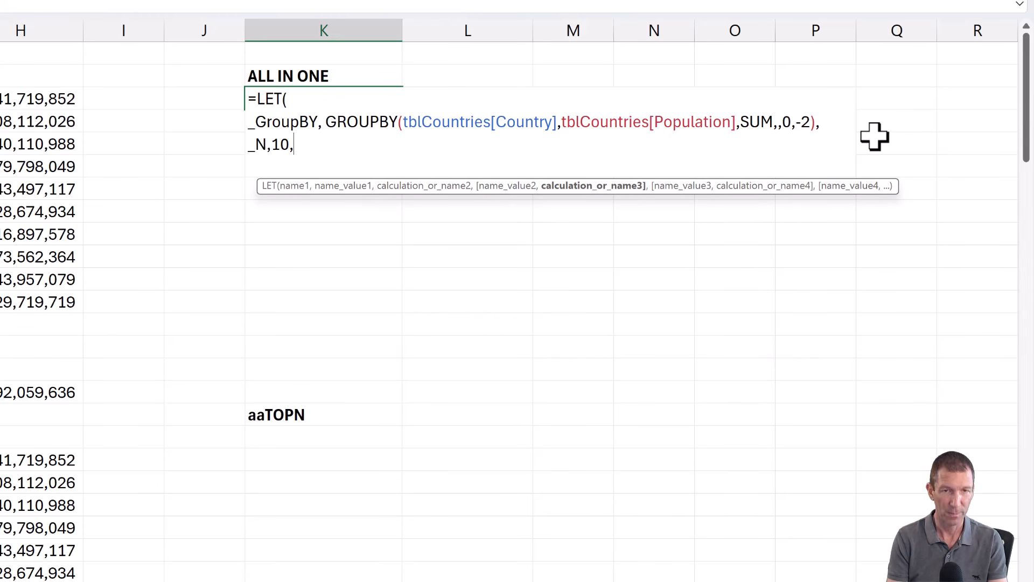
Add a LET name _TopN on a new line with the copied TAKE formula from the clipboard history, without its leading equals sign
key(alt+Return)
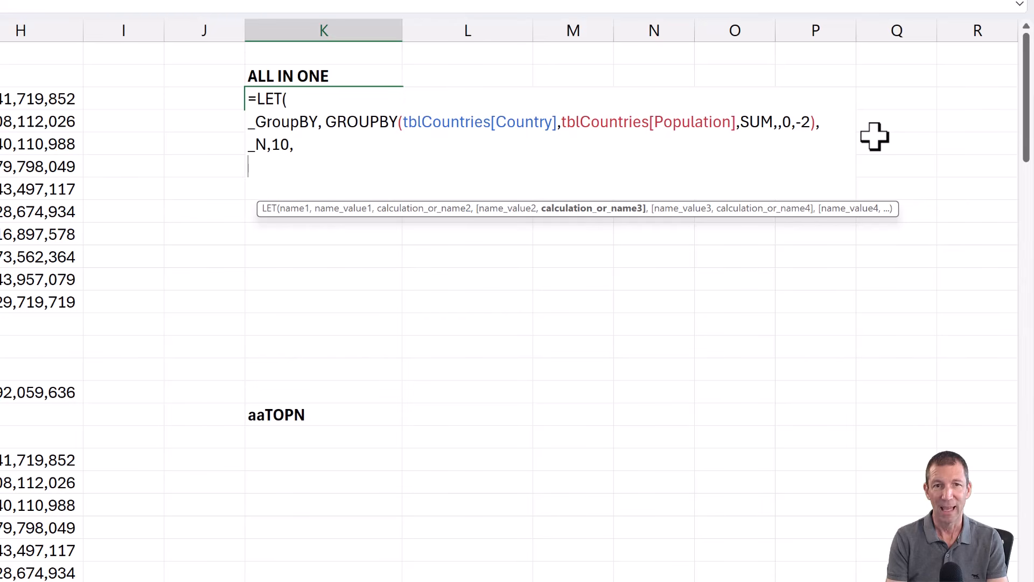
text(_To)
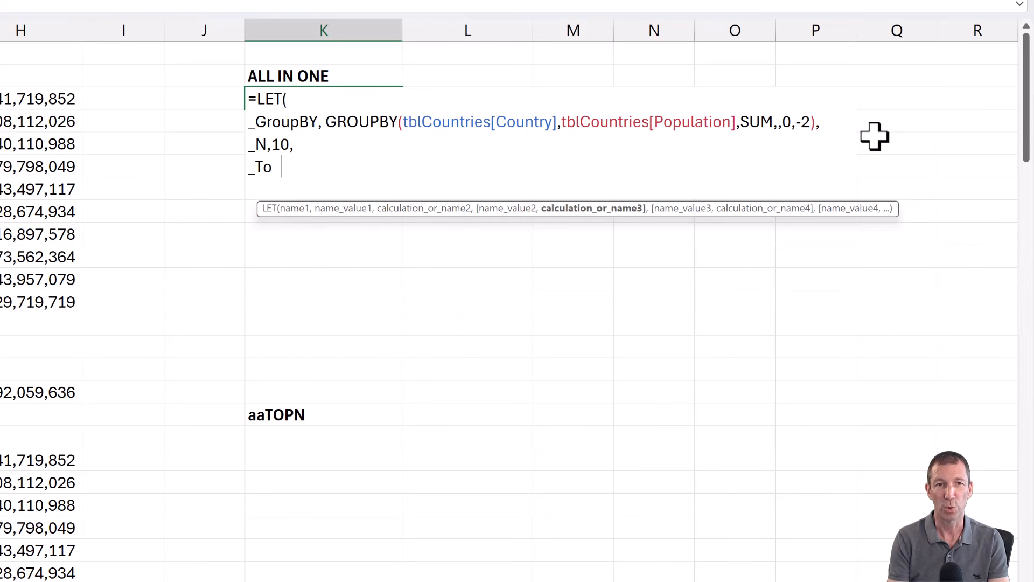
text(pN,)
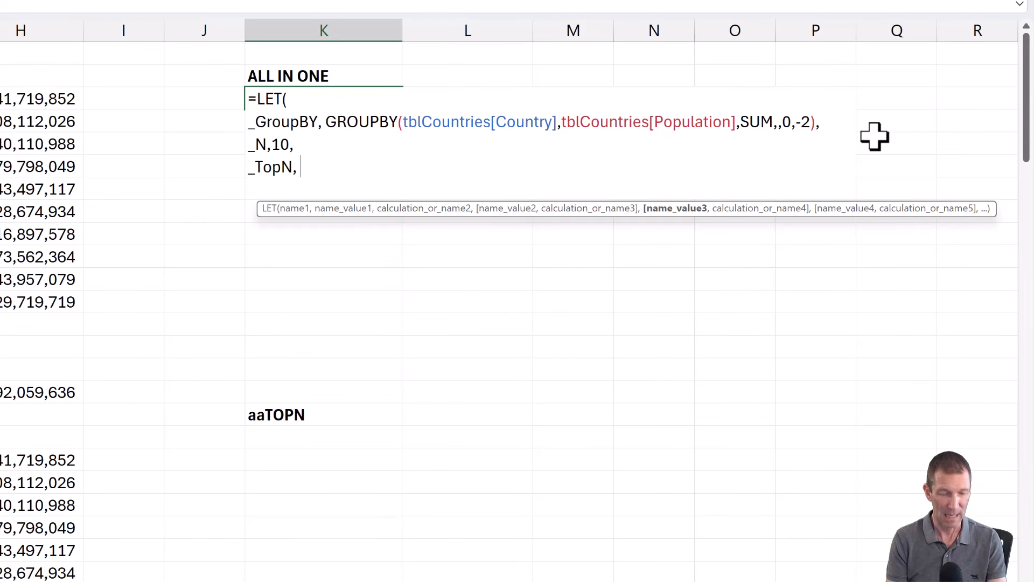
key(super+v)
scroll(634, 361, down, 2)
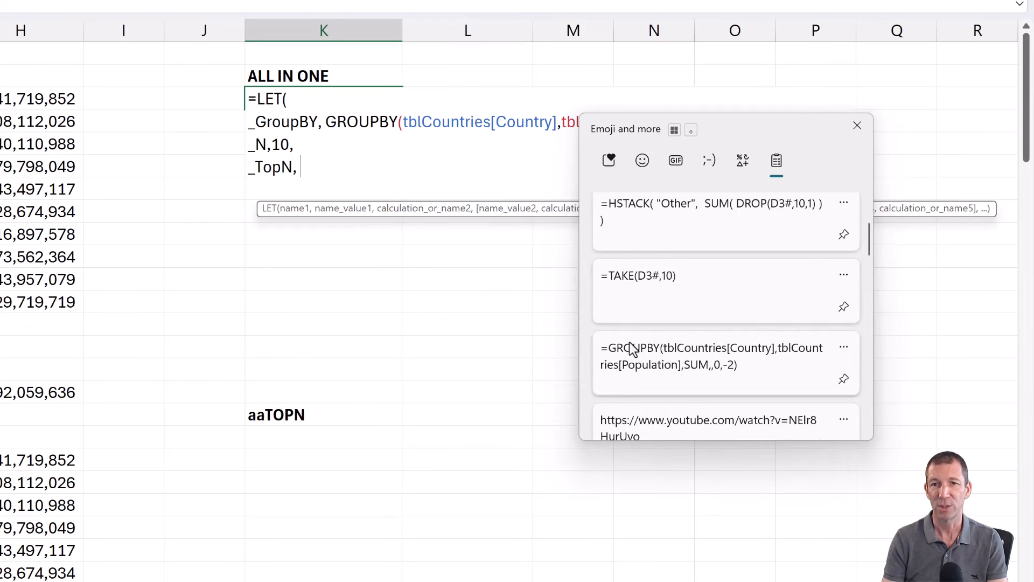
click(671, 291)
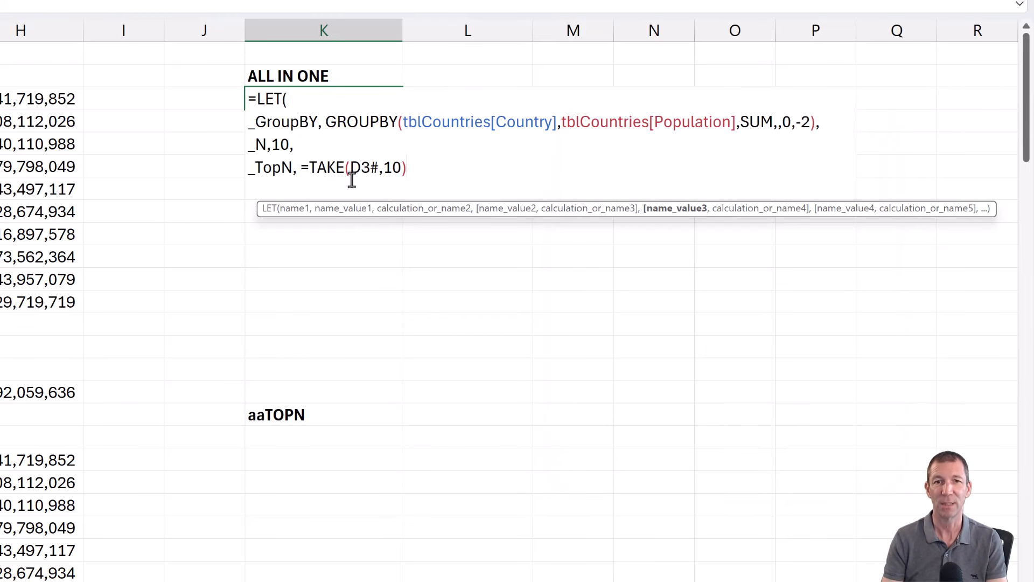
click(317, 167)
key(BackSpace)
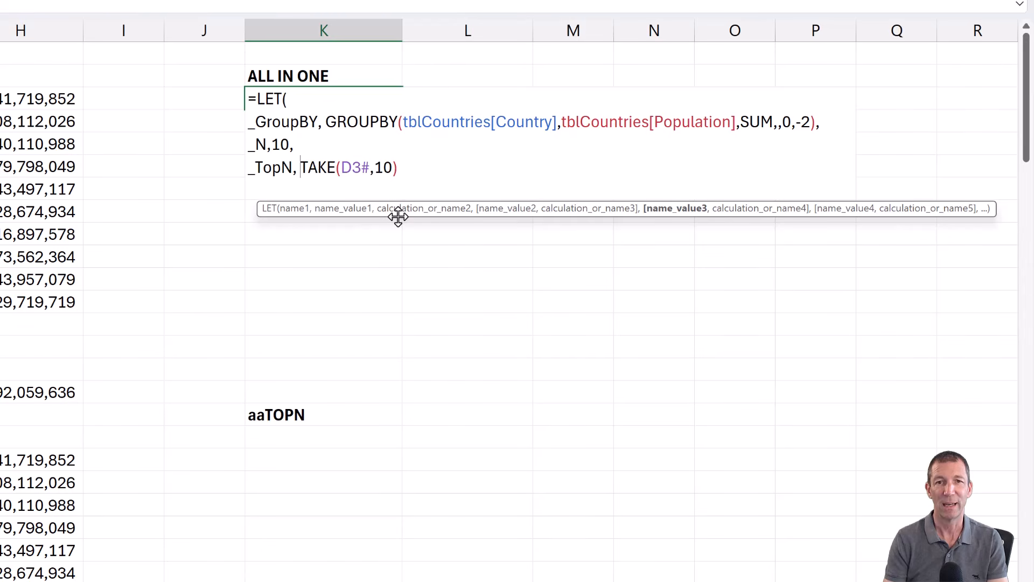
Replace the fixed 10 in the TAKE function with the name _N and end the _TopN definition with a comma
double_click(383, 168)
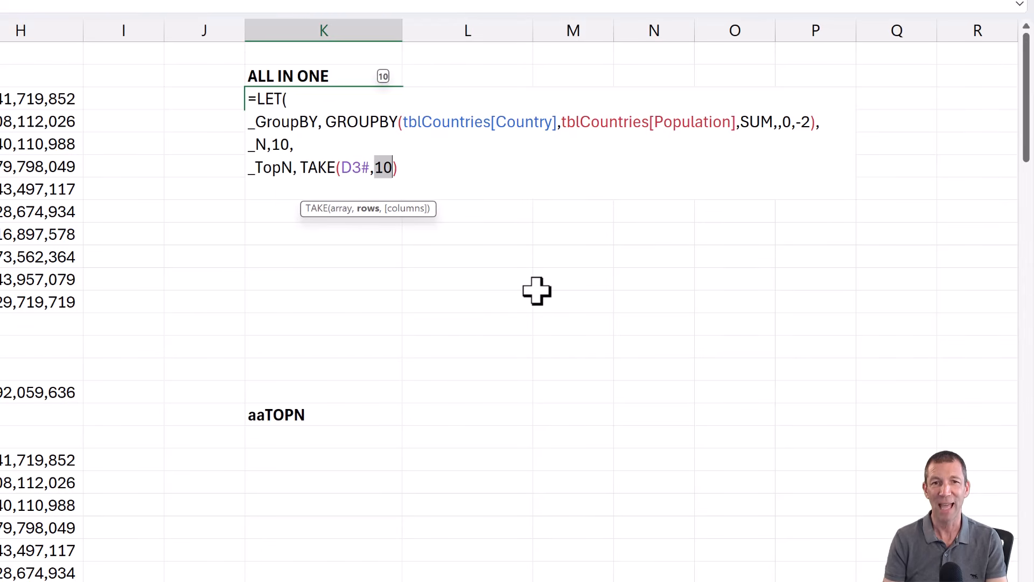
text(_N)
key(BackSpace)
key(BackSpace)
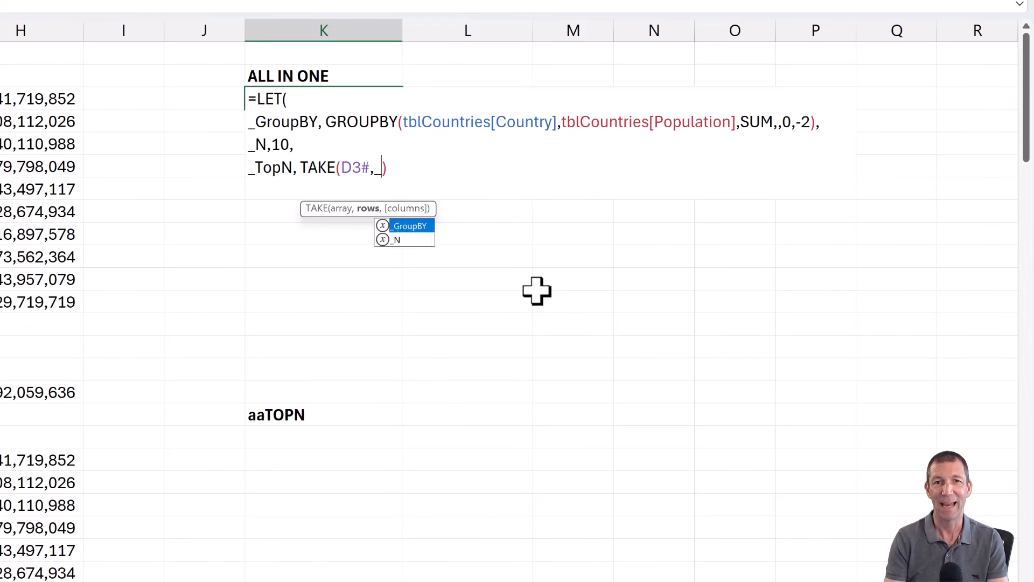
text(_)
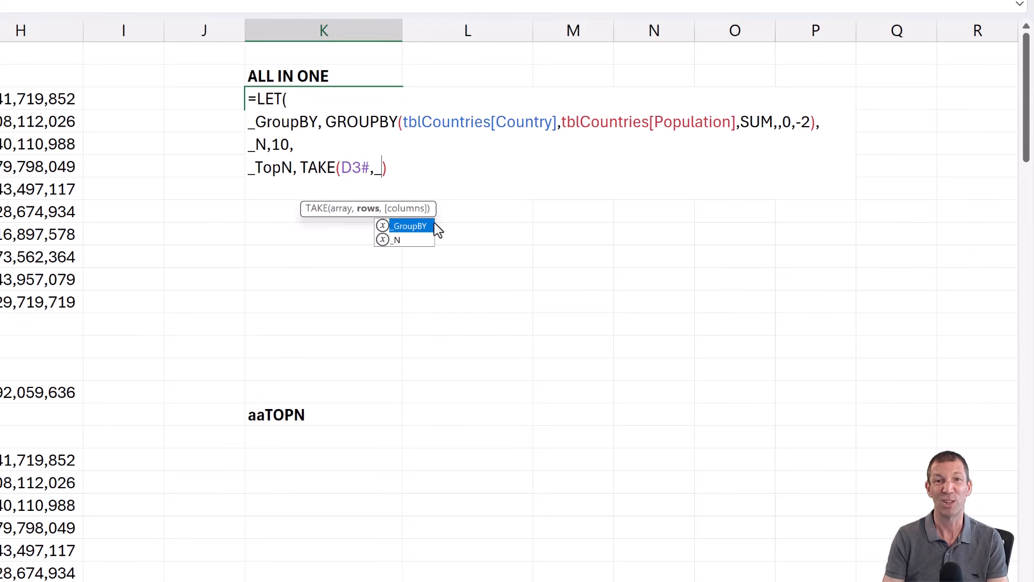
double_click(419, 240)
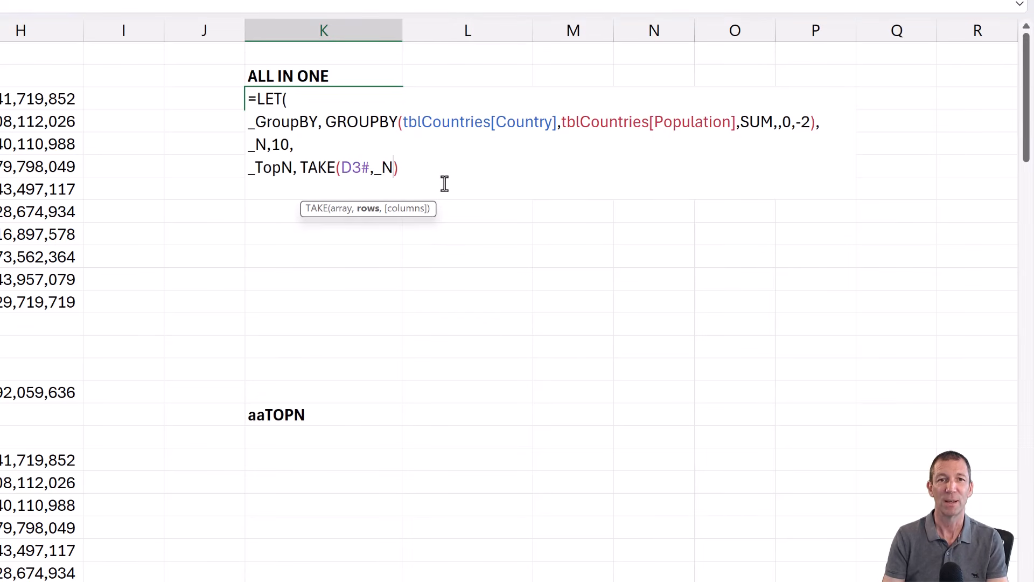
text(,)
Add a LET name _Other on a new line with the copied HSTACK formula from the clipboard history, without its leading equals sign
key(alt+Return)
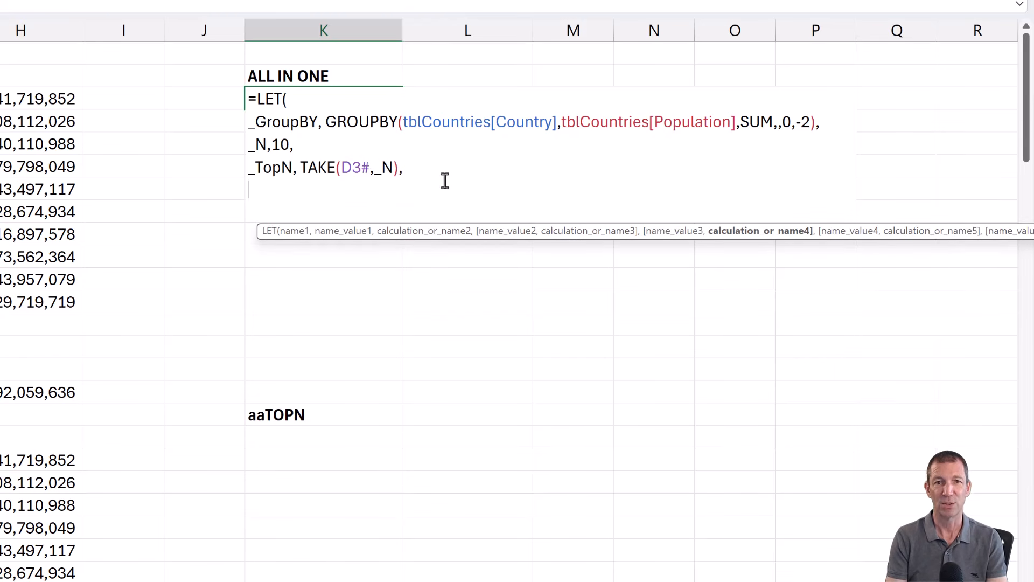
text(_)
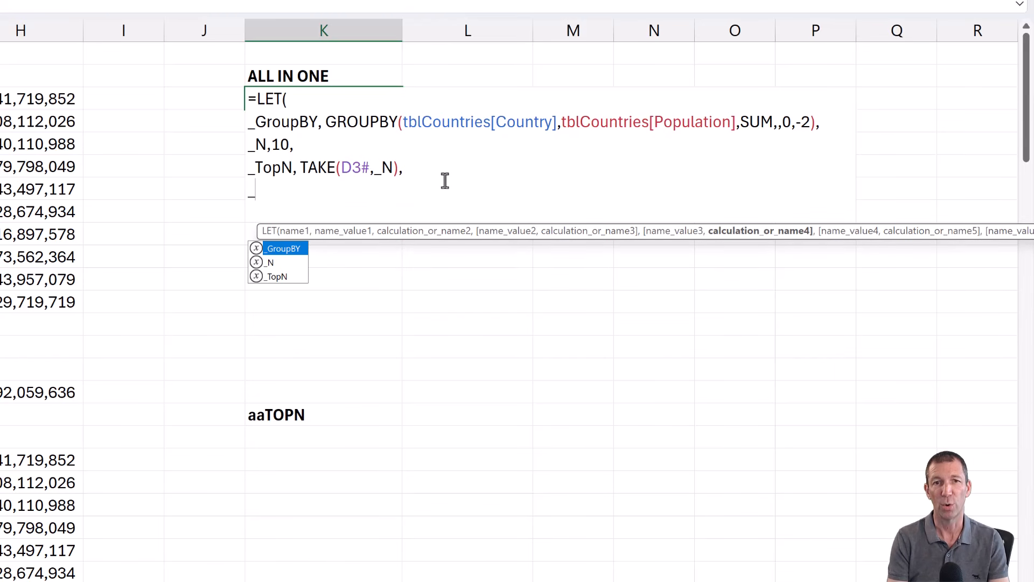
text(Other,)
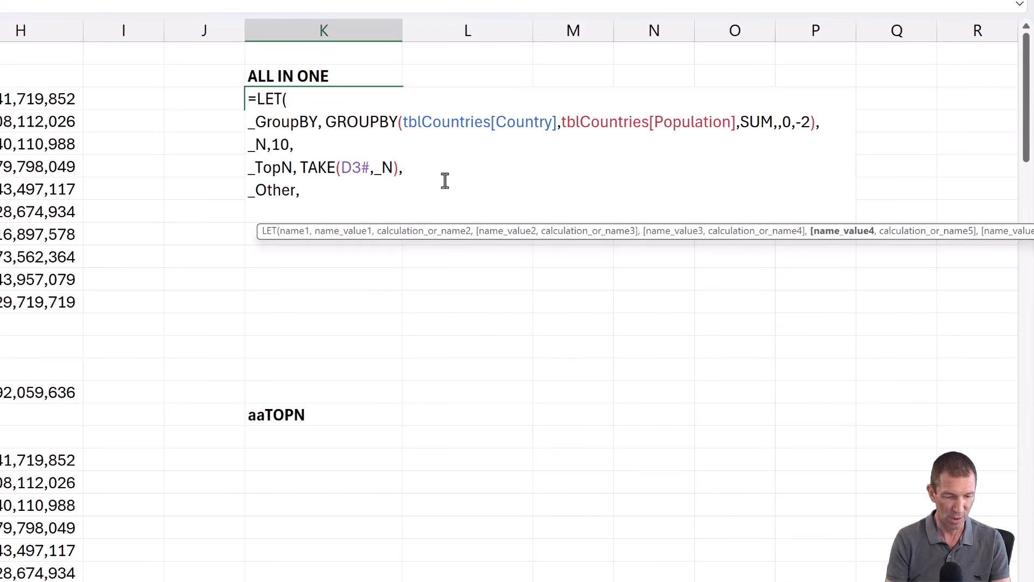
key(super+v)
scroll(507, 464, down, 2)
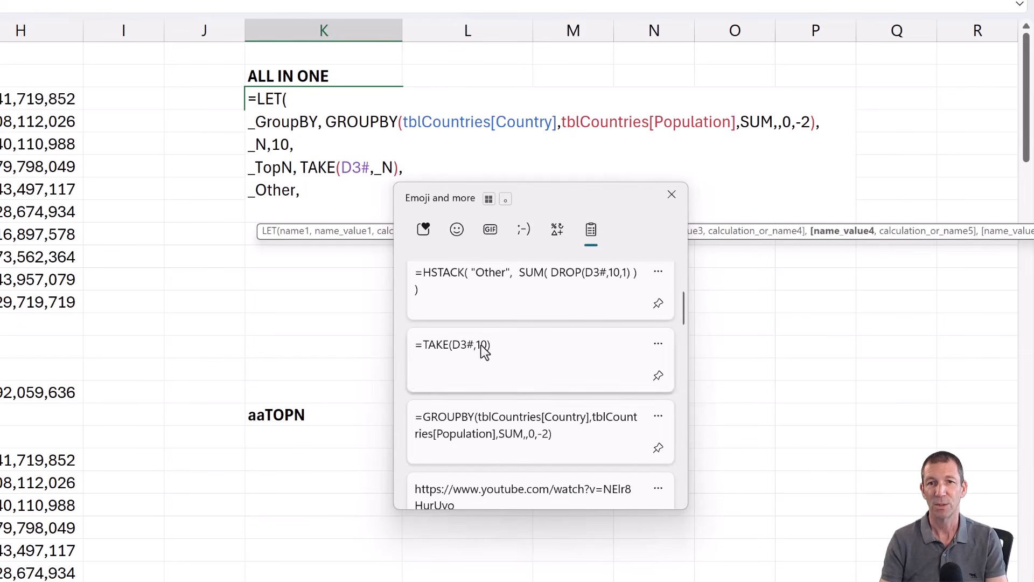
click(489, 295)
key(Home)
key(ctrl+Right)
key(ctrl+Right)
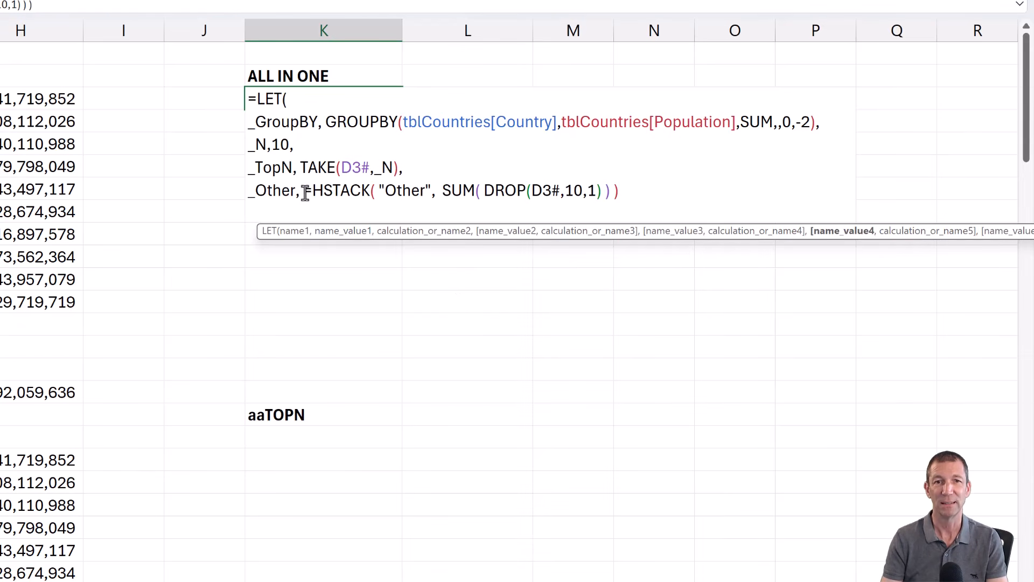
key(BackSpace)
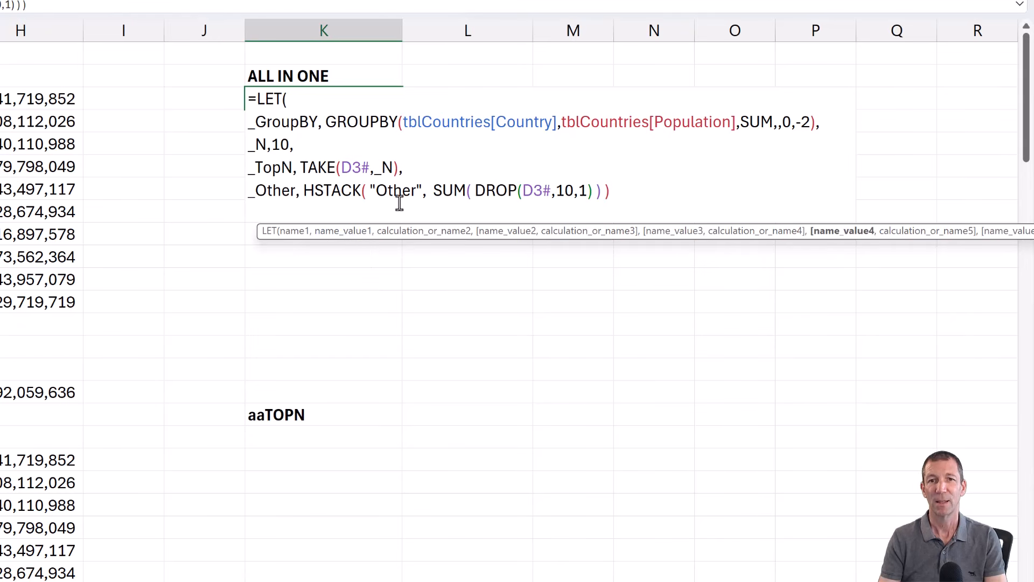
Replace the D3# reference in the TAKE function of _TopN with the name _GroupBY
double_click(530, 190)
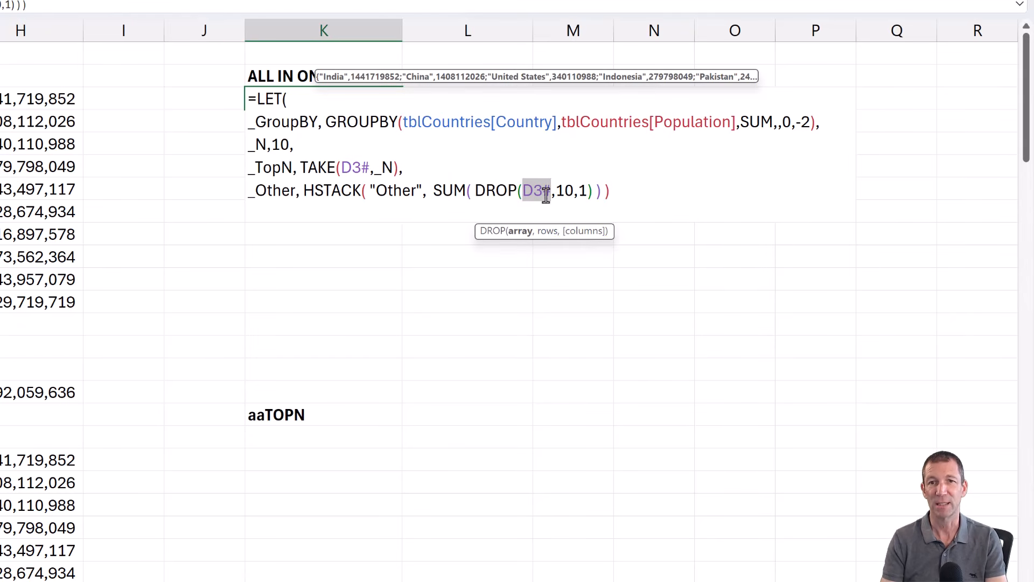
double_click(353, 167)
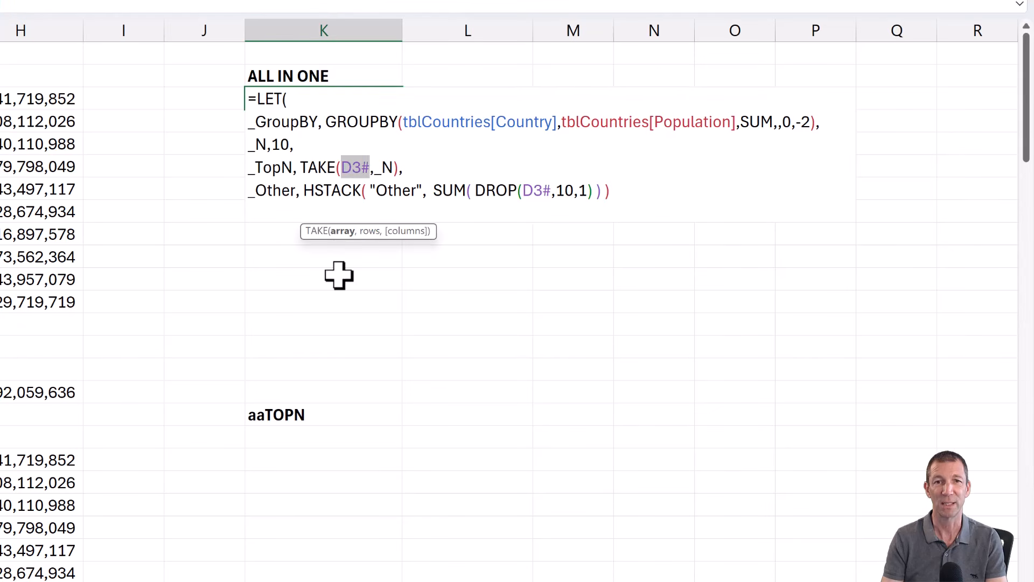
text(_)
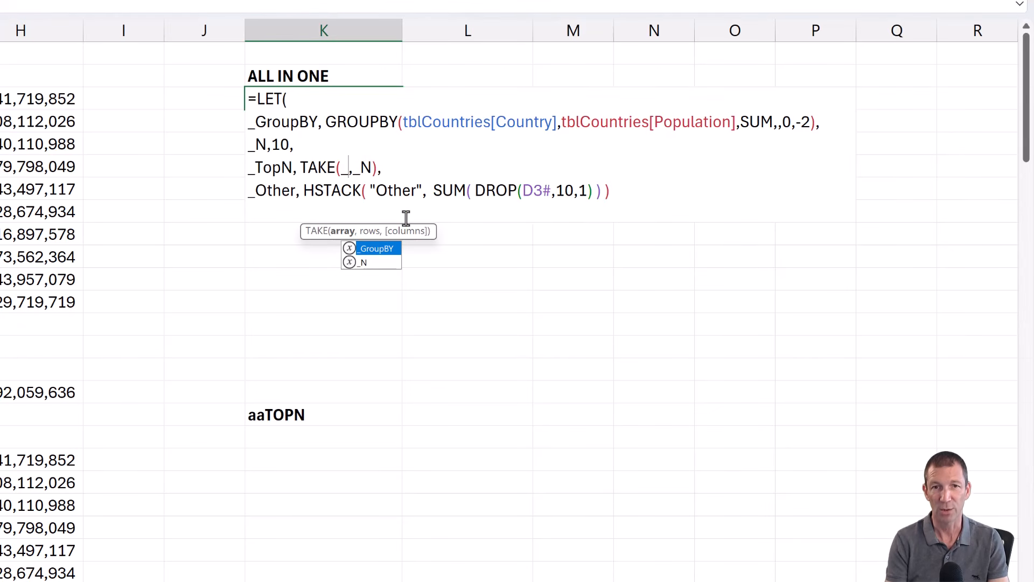
key(Tab)
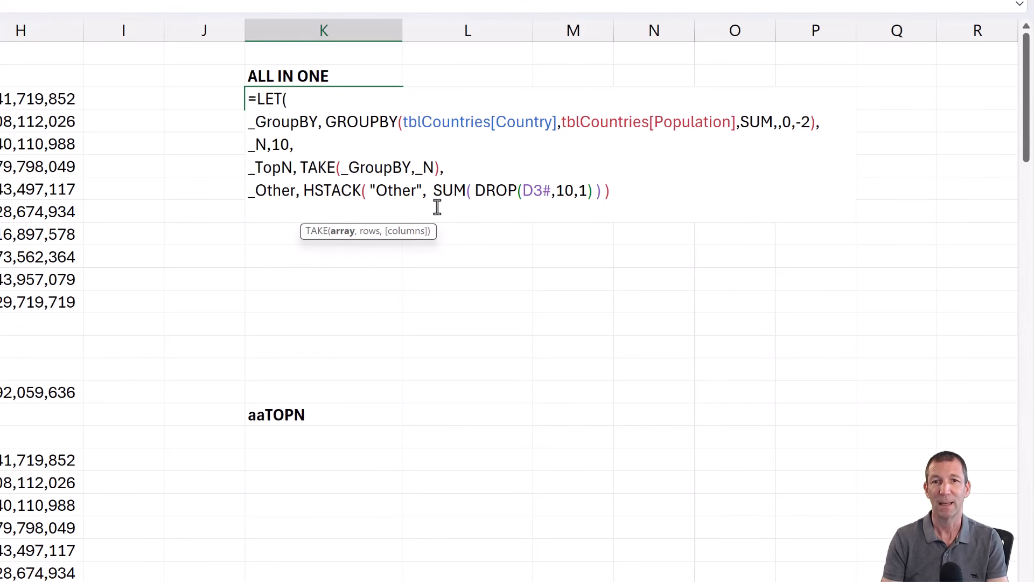
Set the DROP function in _Other to use _GroupBY as its array and _N as its rows, ending the definition with a comma
double_click(530, 191)
text(_g)
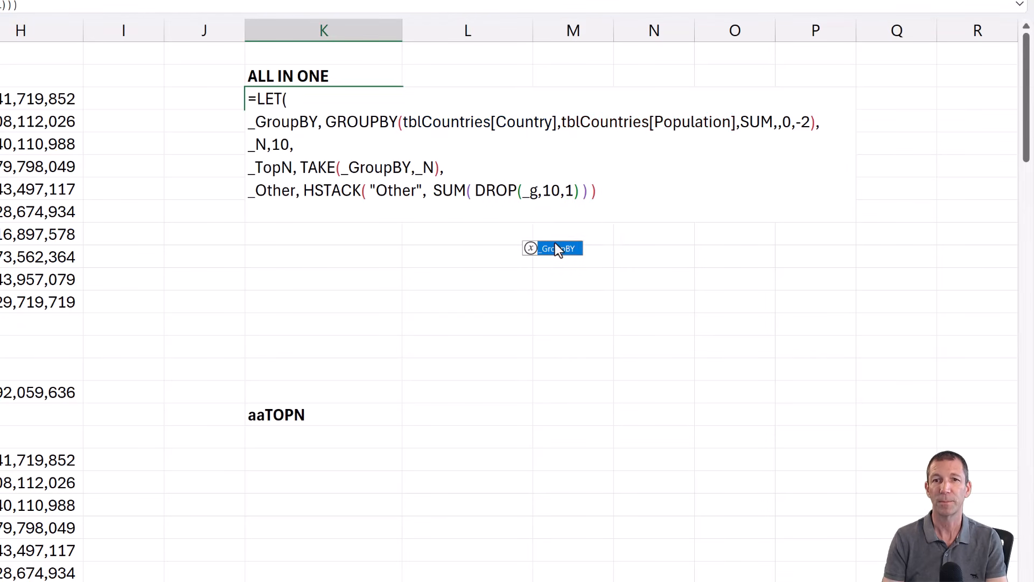
double_click(555, 248)
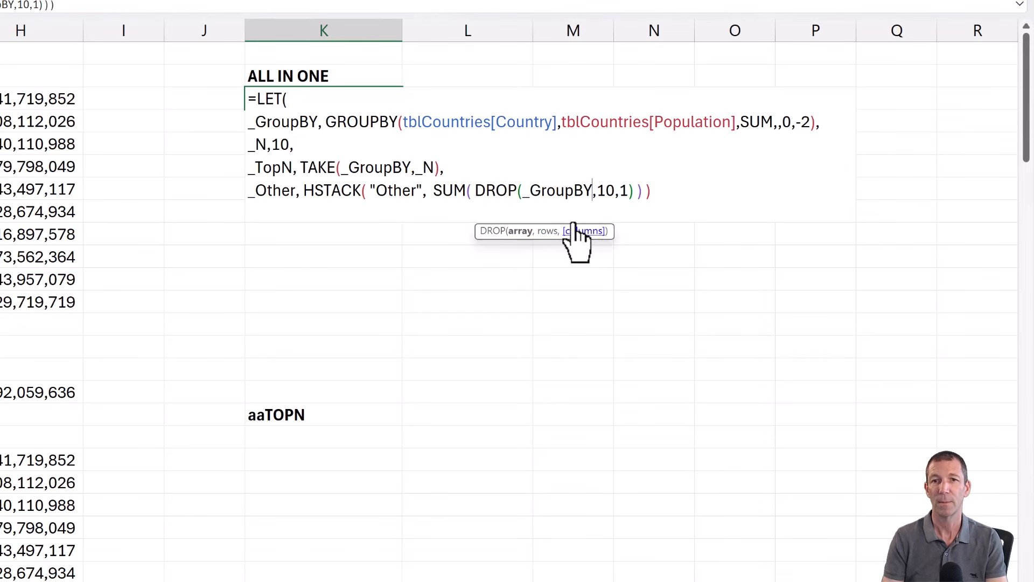
double_click(612, 191)
text(_N)
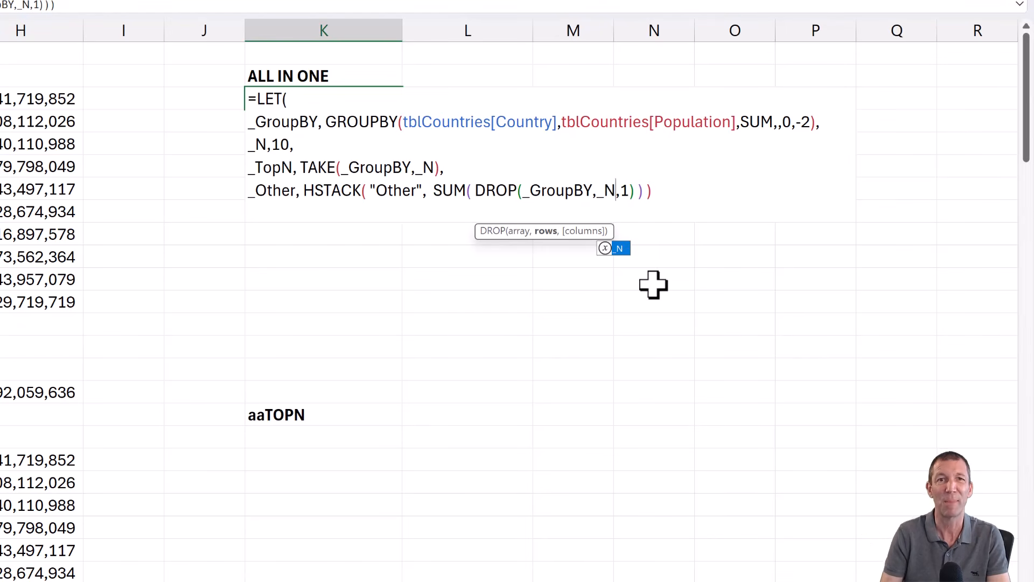
click(670, 192)
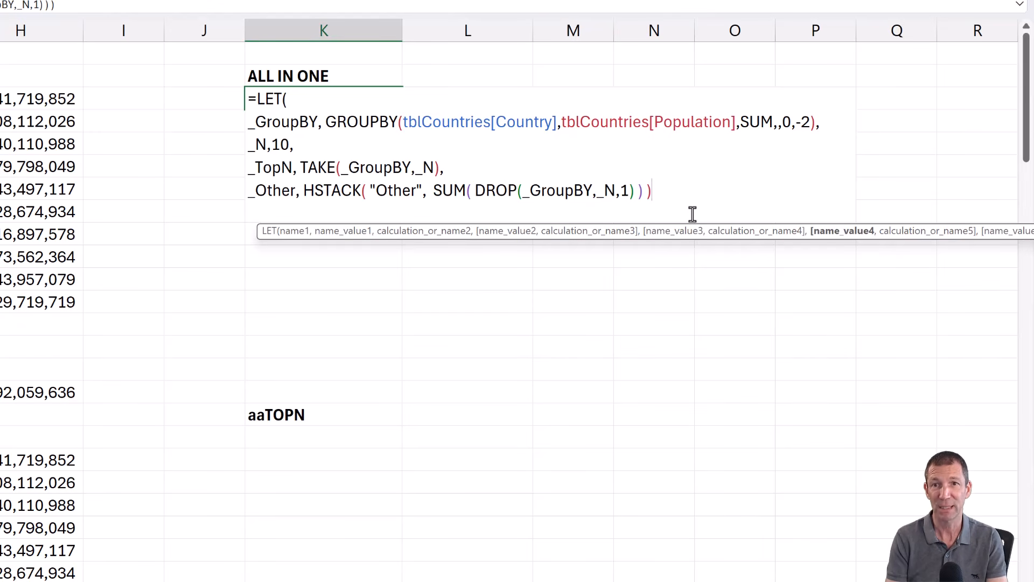
text(,)
Begin the LET's final calculation on a new line with VSTACK, using _TopN as the first array
key(alt+Return)
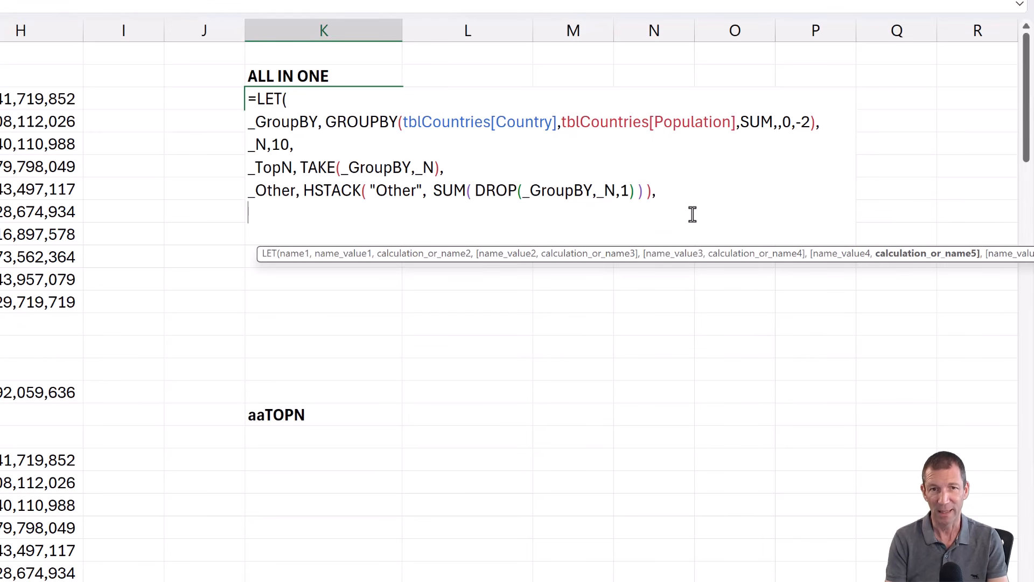
text(B)
key(BackSpace)
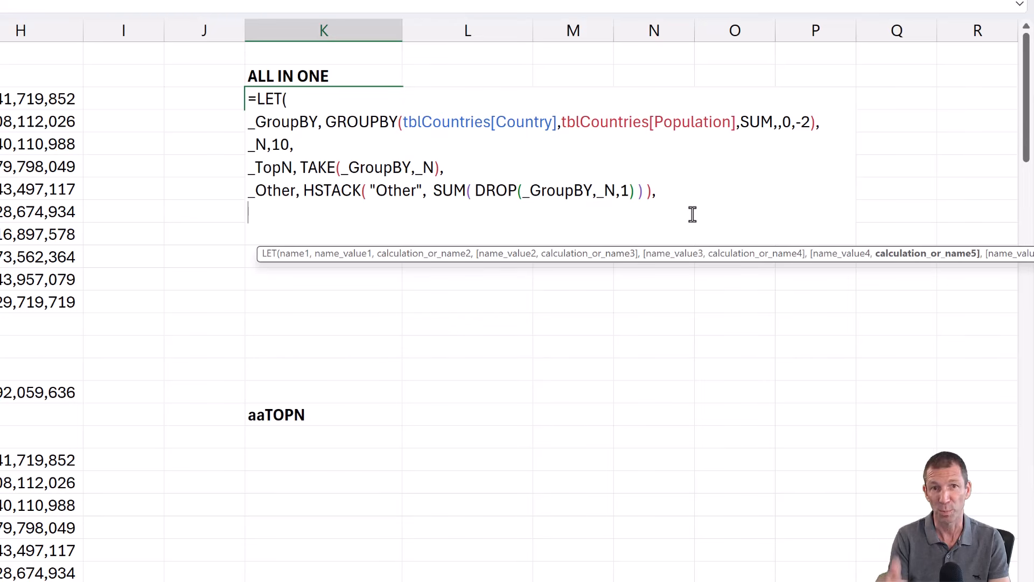
text(V)
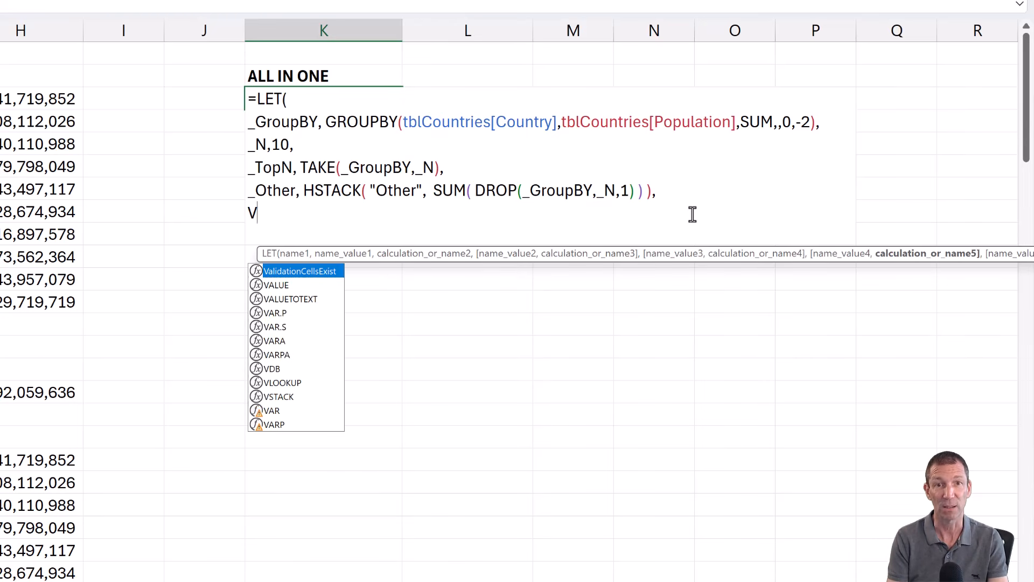
text(STA)
key(Tab)
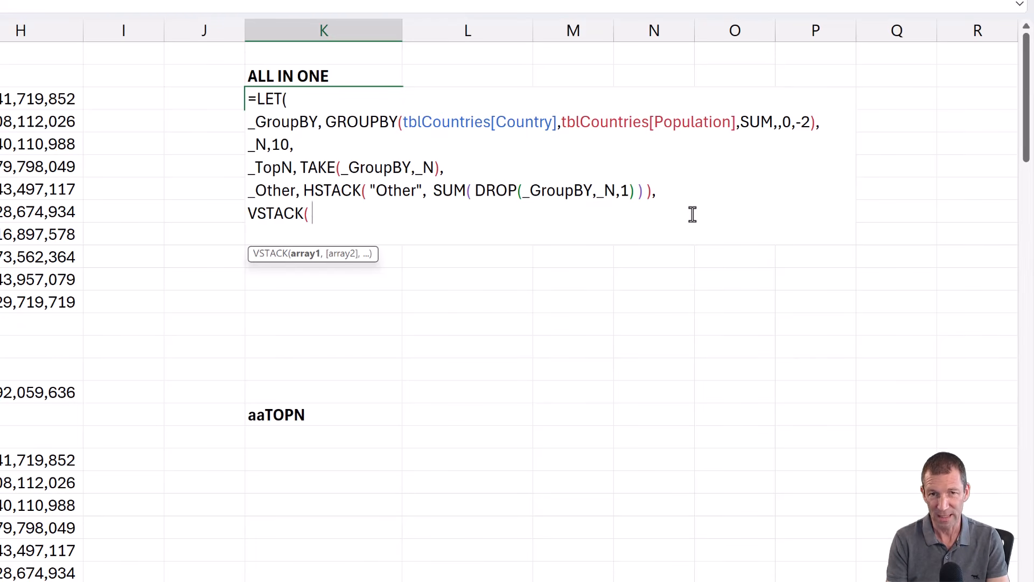
text(_)
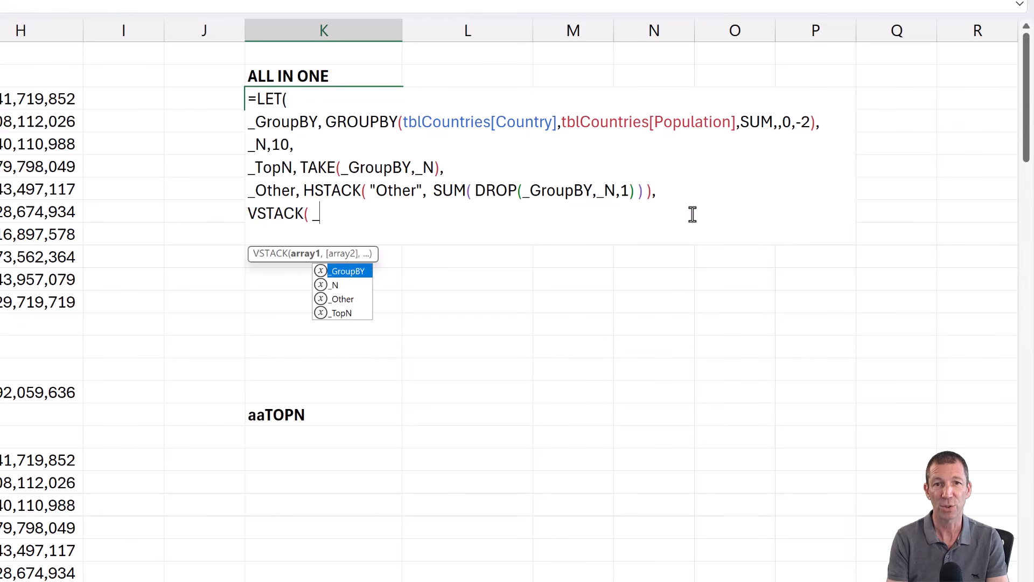
key(Down)
key(Down)
key(Down)
key(Tab)
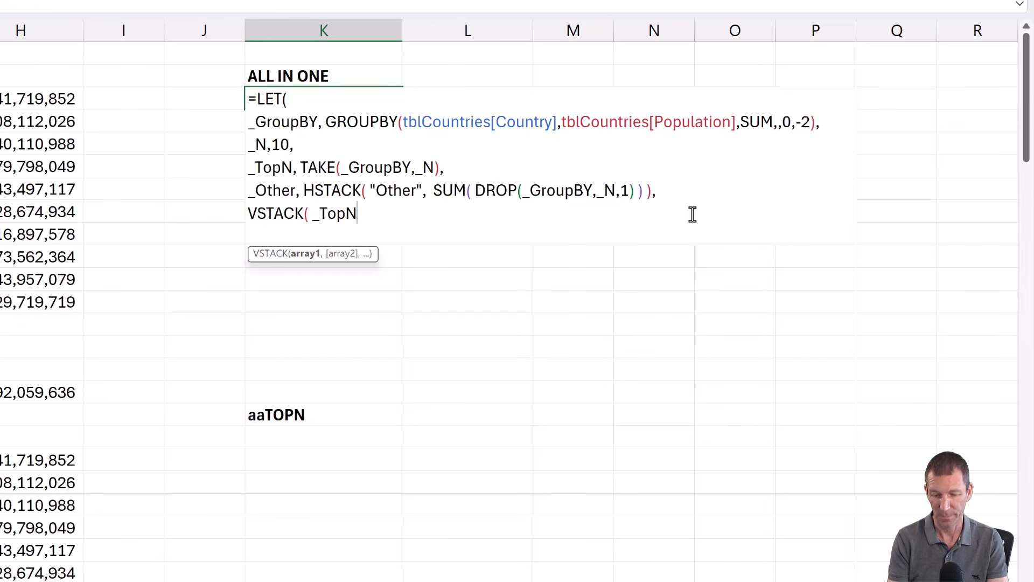
Add _Other as the second VSTACK array, close VSTACK and LET on separate lines, and enter the formula in K3
text(,_)
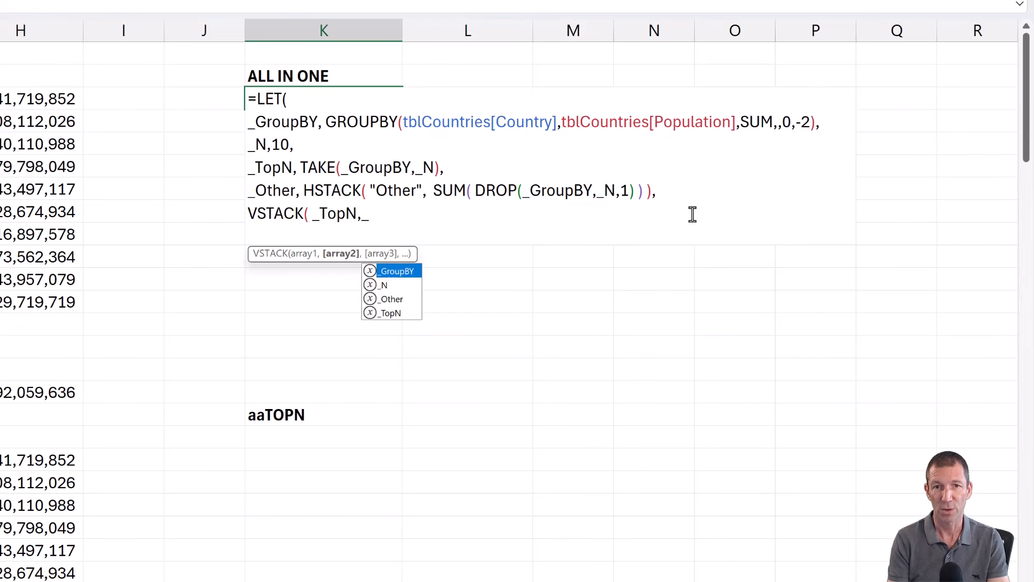
key(Down)
key(Down)
key(Tab)
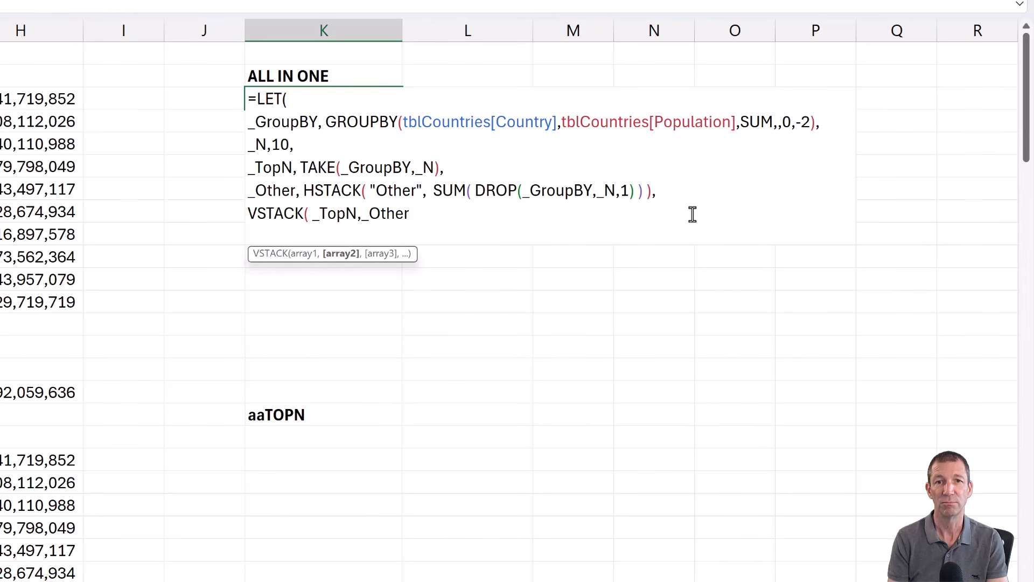
text())
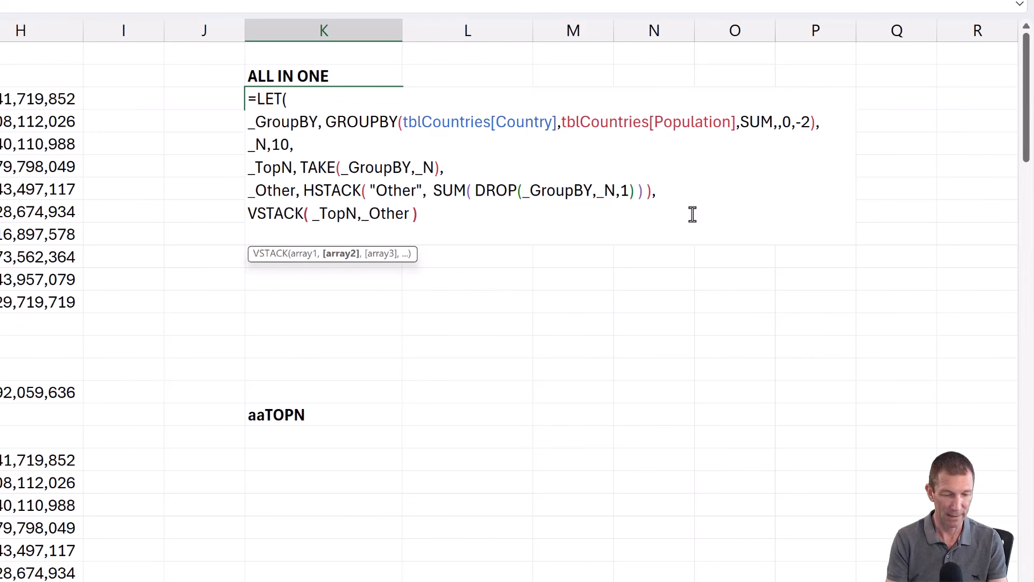
key(alt+Return)
text())
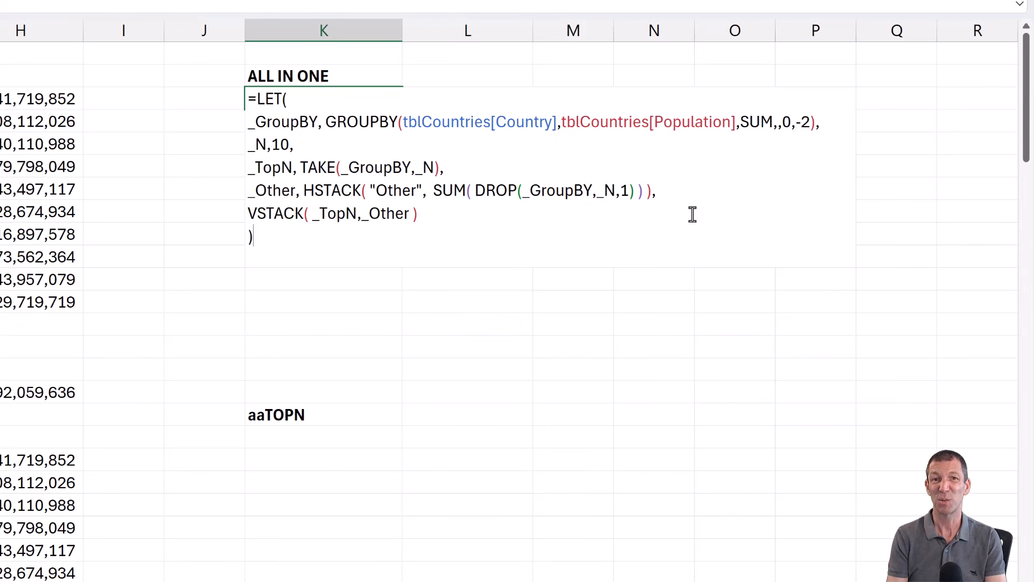
key(Return)
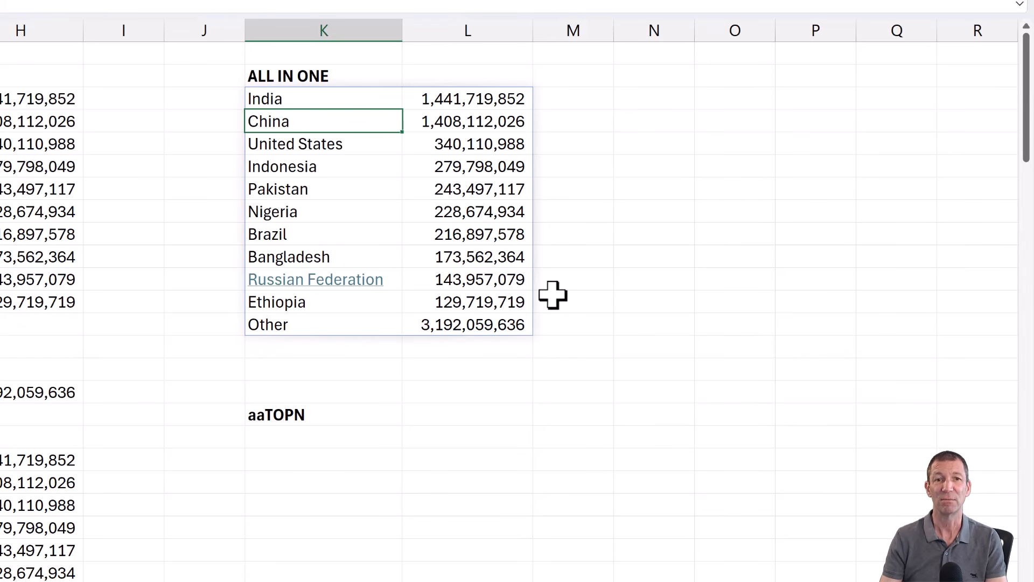
Clear the hyperlink from the Russian Federation cell in the ALL IN ONE list
key(Down)
key(Down)
key(Down)
key(Down)
key(Down)
key(Down)
key(Down)
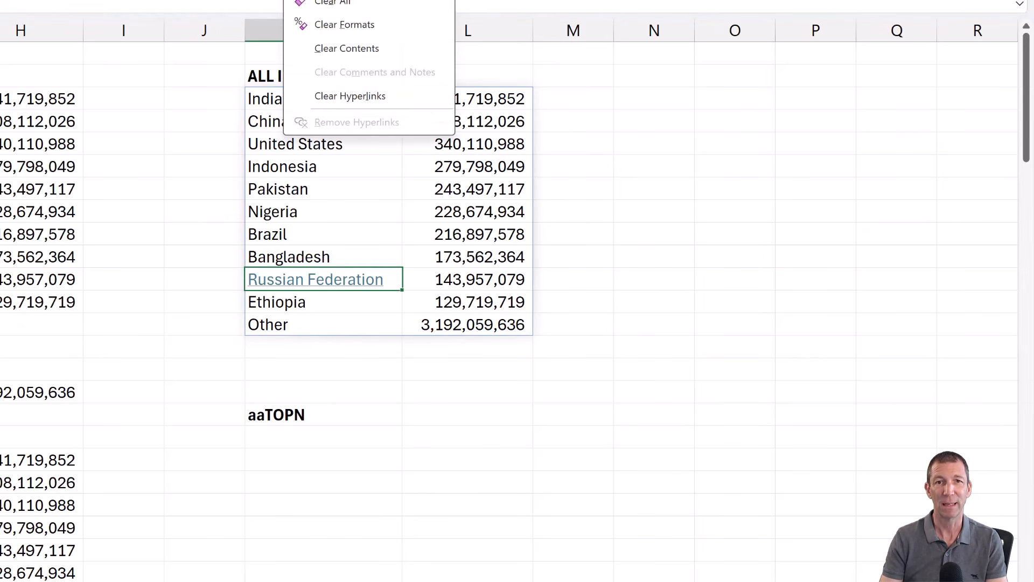
click(326, 93)
click(360, 302)
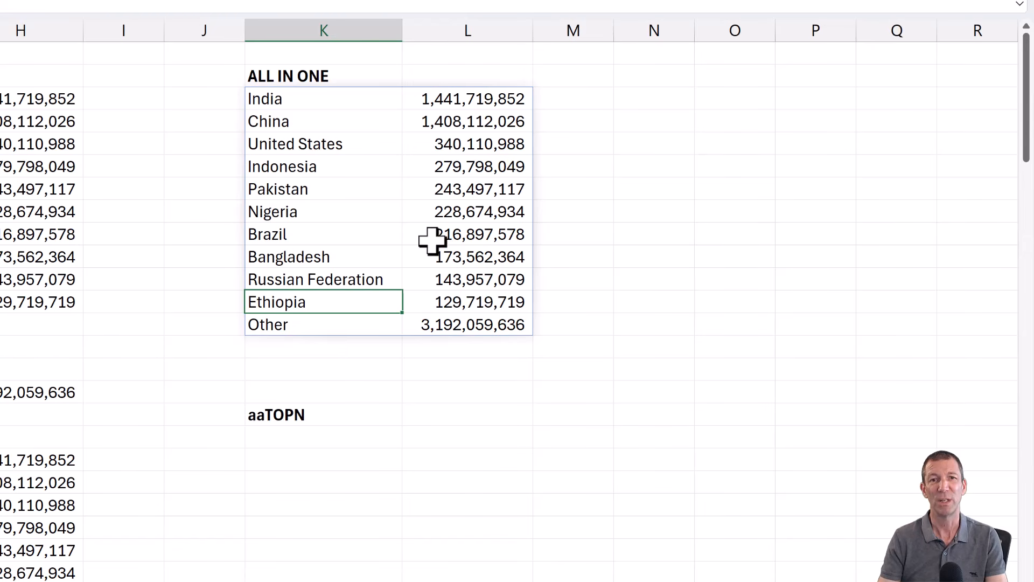
Review the complete LET formula in K3 without changing it
click(341, 106)
key(F2)
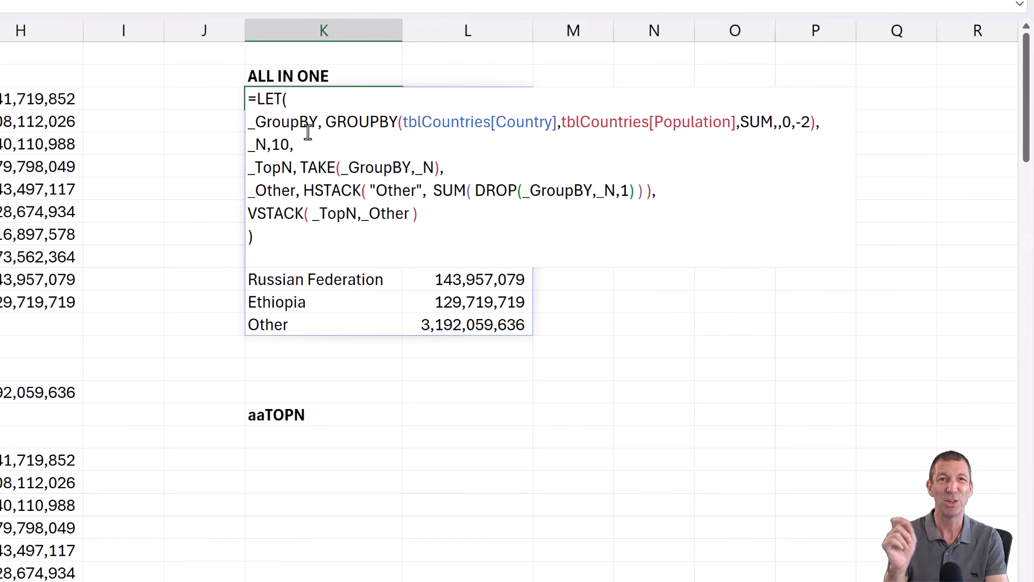
key(Escape)
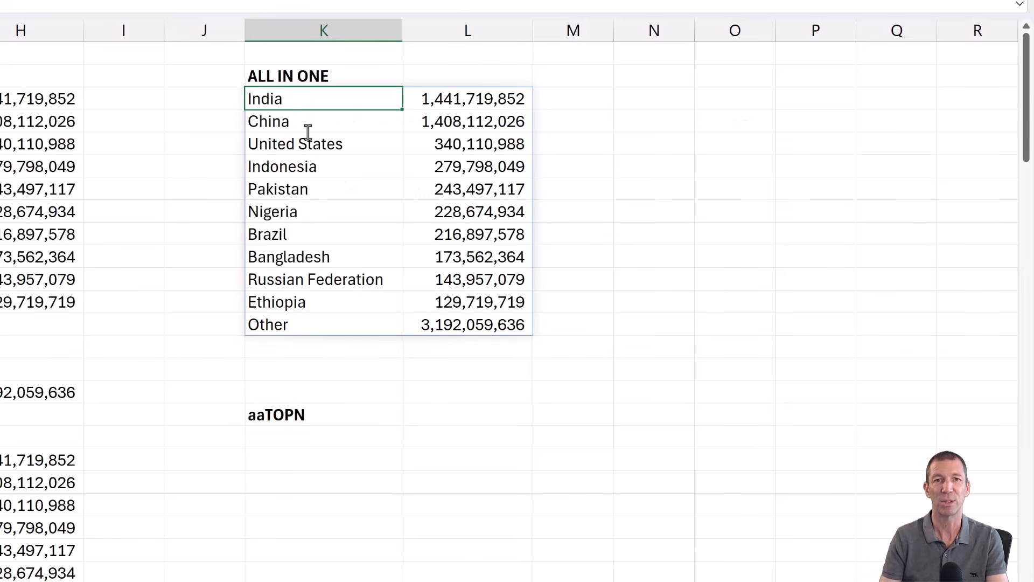
key(F2)
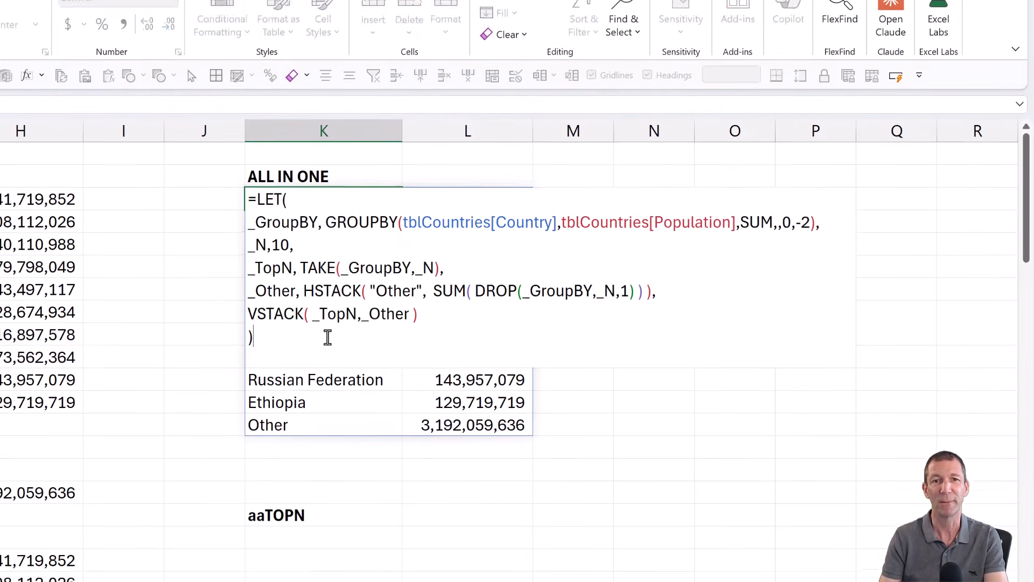
key(Escape)
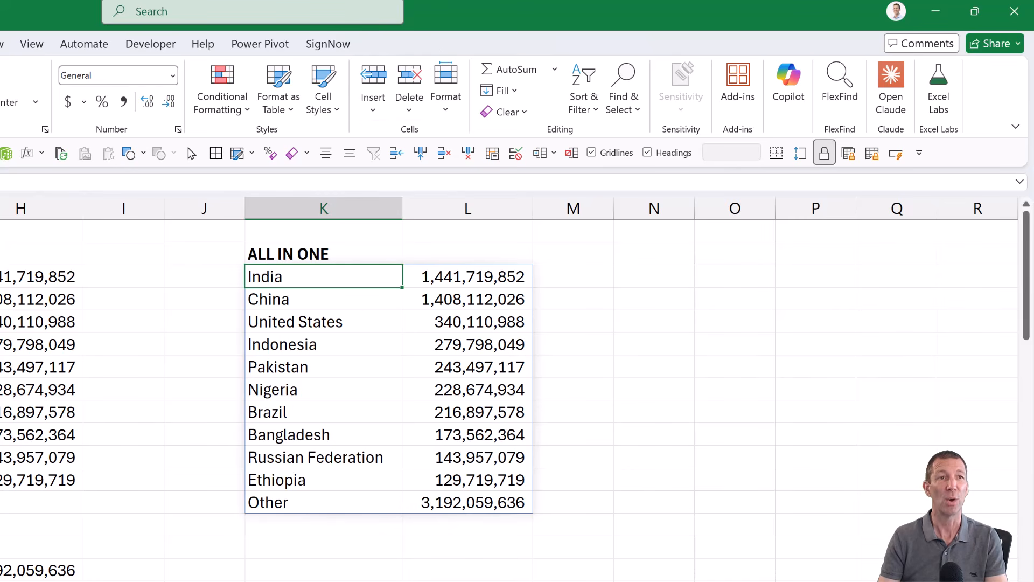
Open the Advanced formula environment in Excel Labs and copy the entire LET formula of K3
click(936, 83)
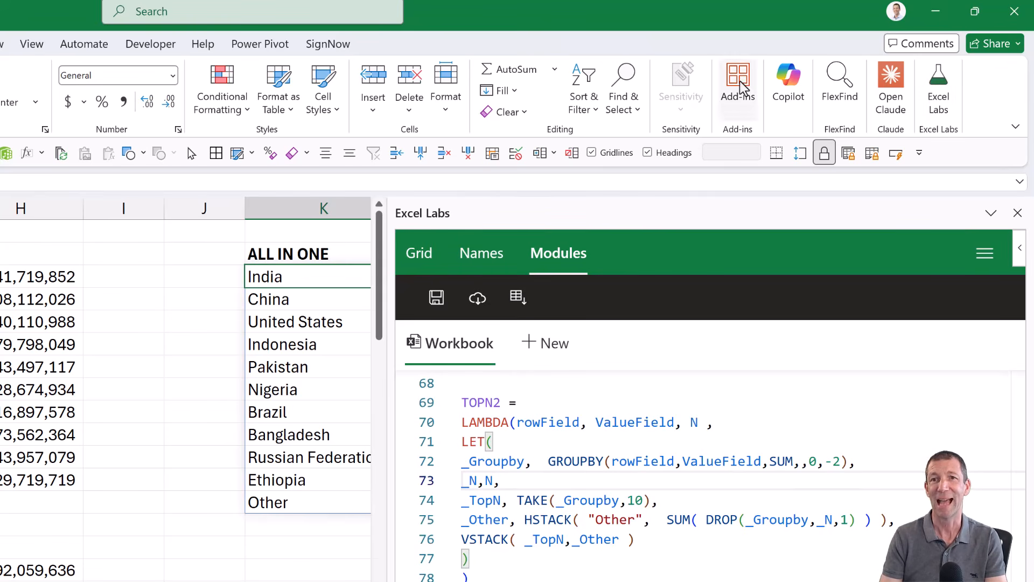
click(937, 93)
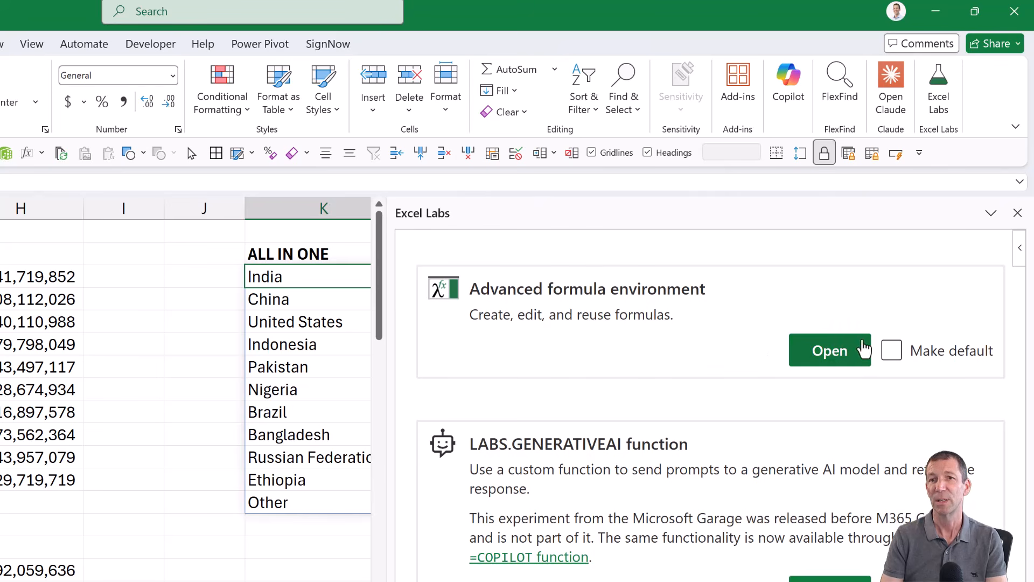
click(838, 356)
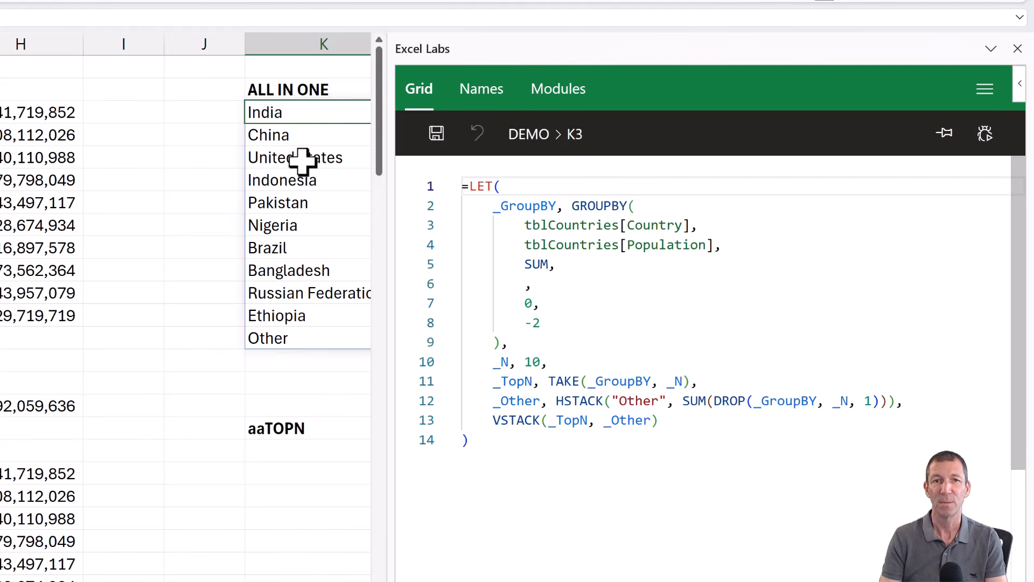
drag(515, 450, 411, 156)
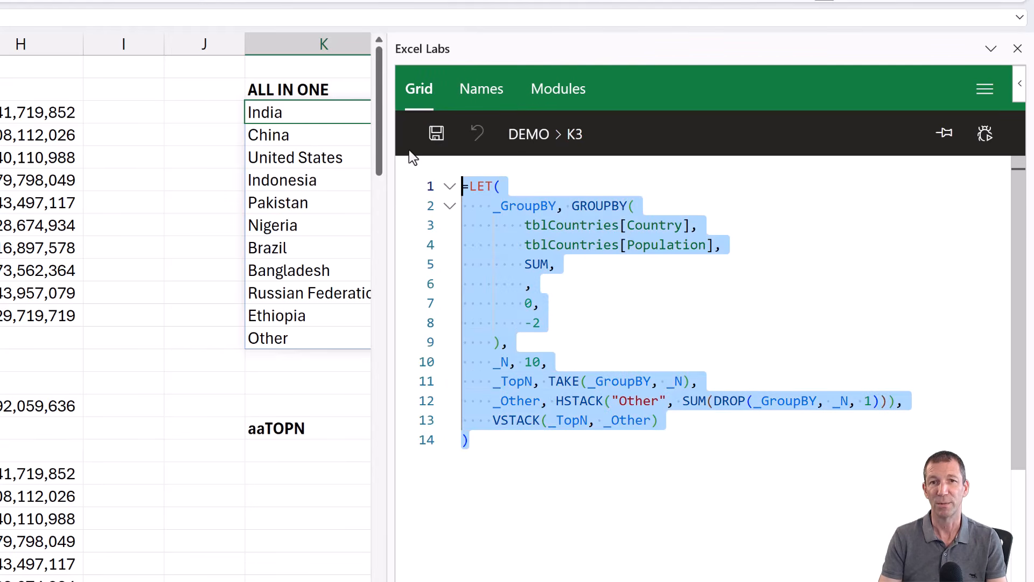
Delete the existing TOPN function above the aaTOPN comment block in the workbook module
click(557, 89)
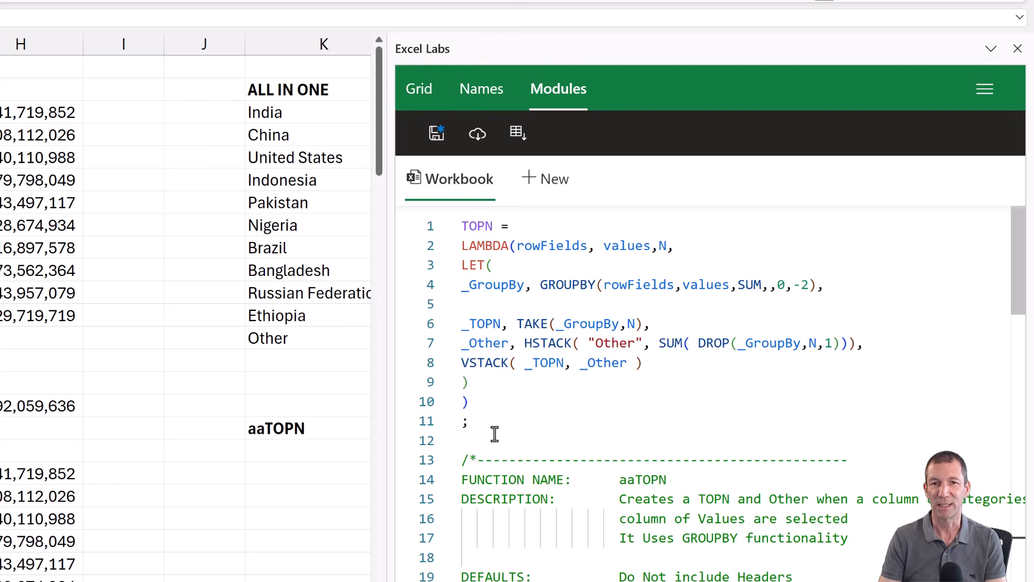
drag(492, 431, 437, 227)
key(Delete)
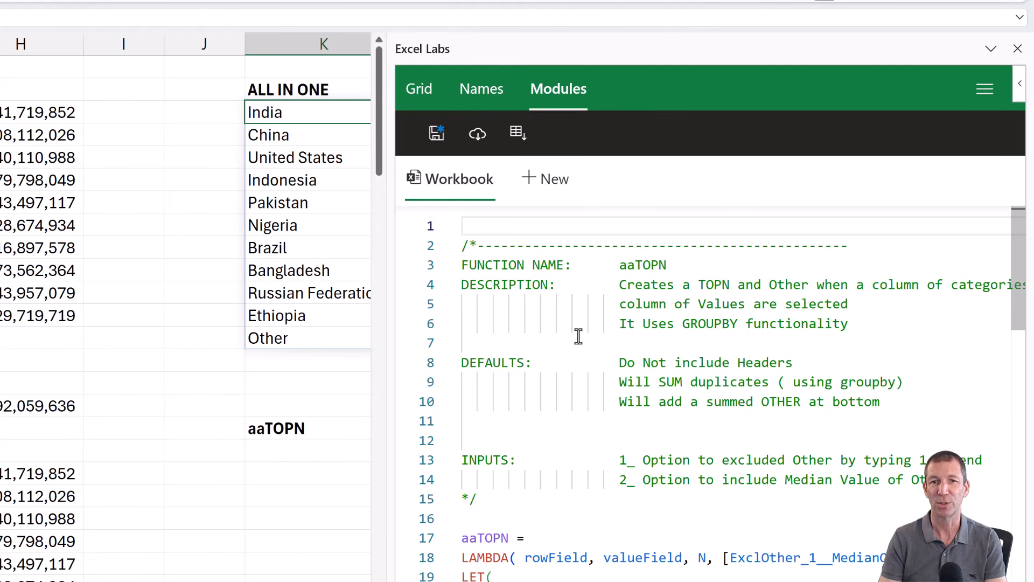
Start a new function at the end of the module with TOPN = and an open LAMBDA( on the following line
scroll(579, 336, down, 15)
click(505, 333)
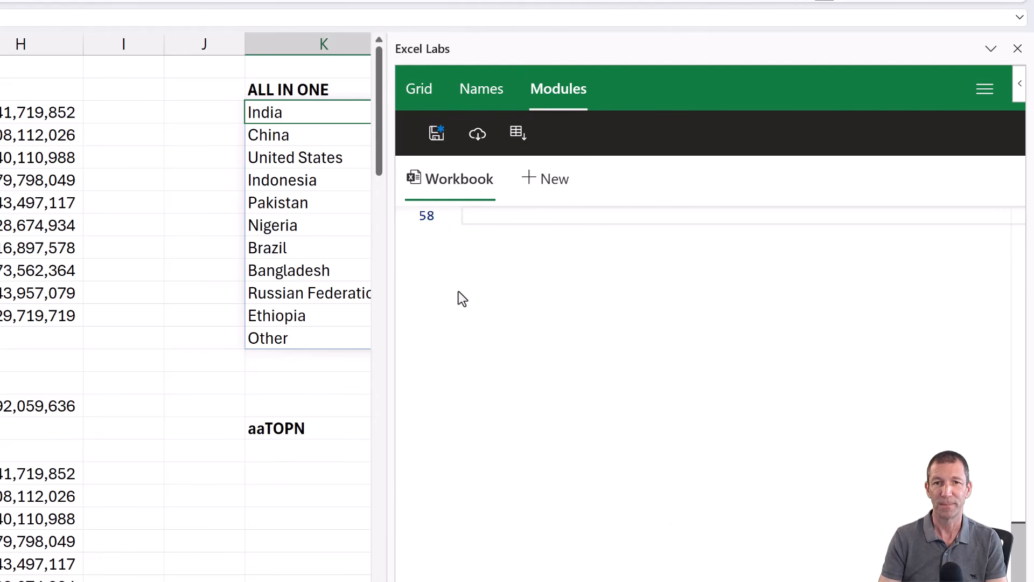
scroll(474, 280, up, 3)
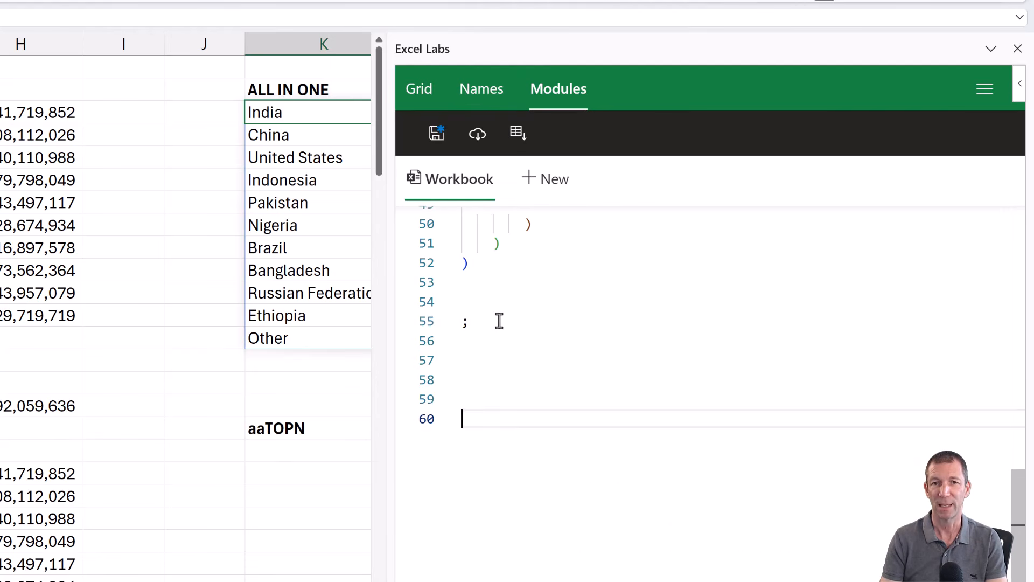
click(496, 325)
scroll(496, 363, down, 3)
scroll(476, 339, up, 3)
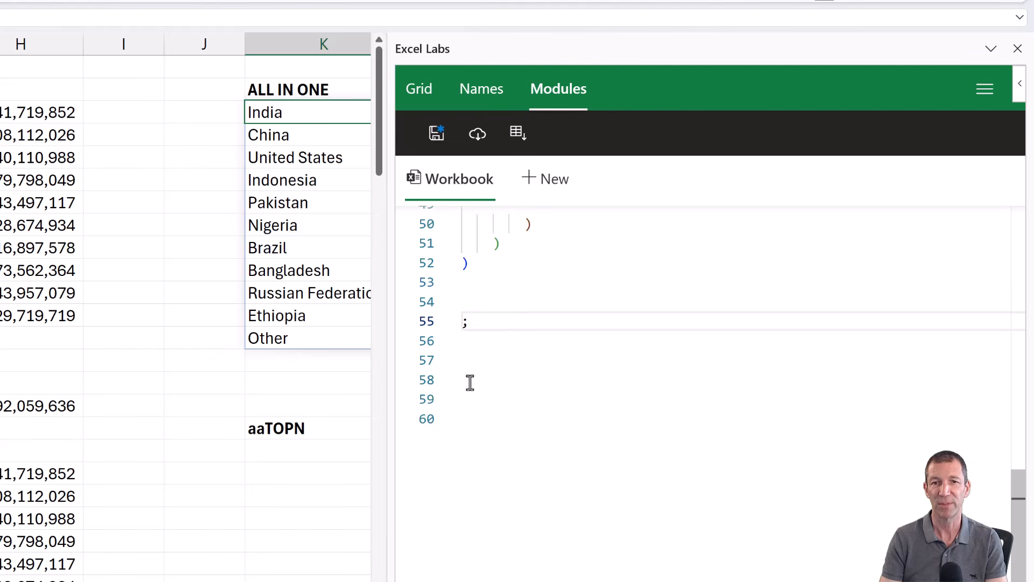
click(474, 382)
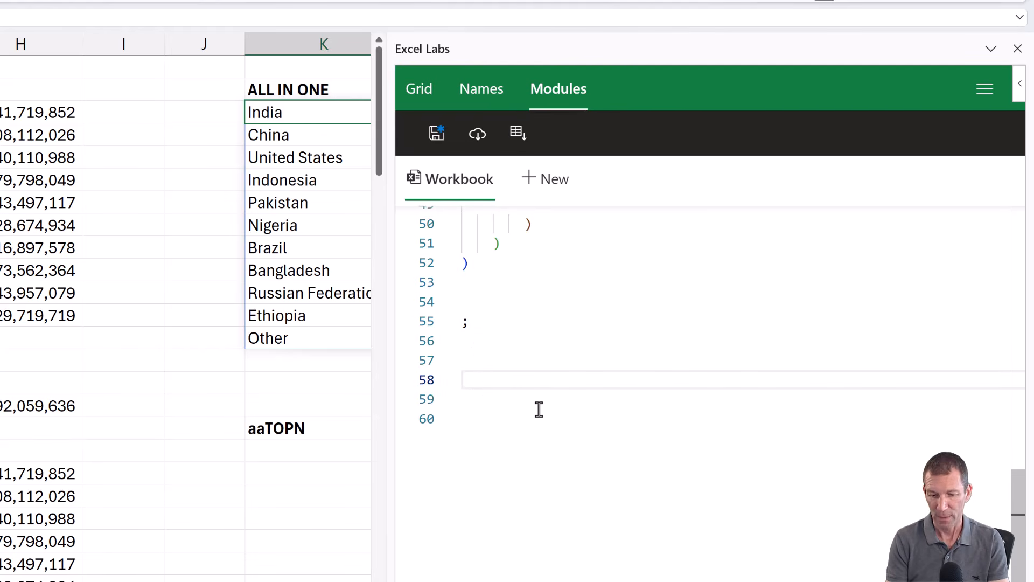
text(TOPN =)
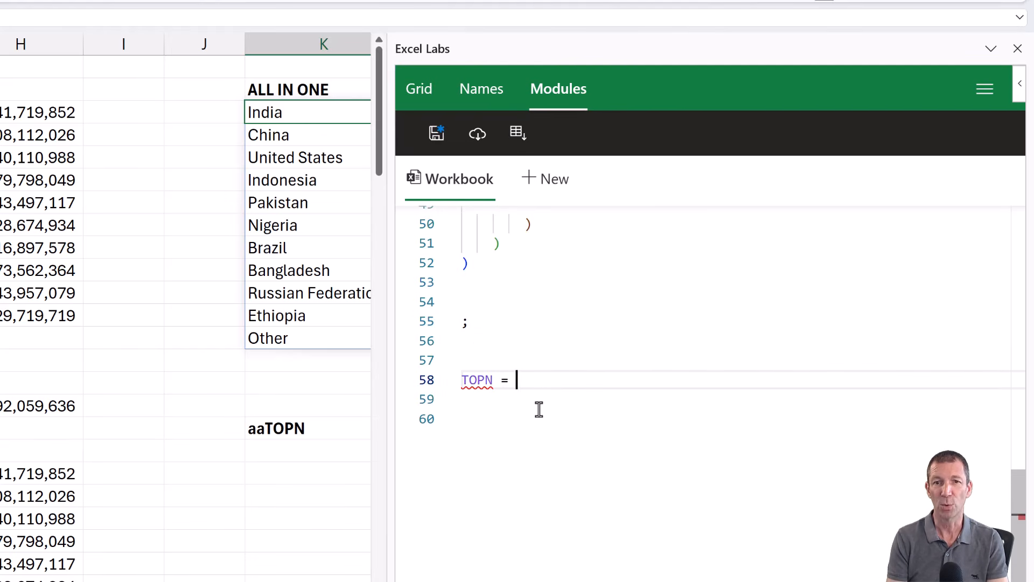
key(Return)
text(L)
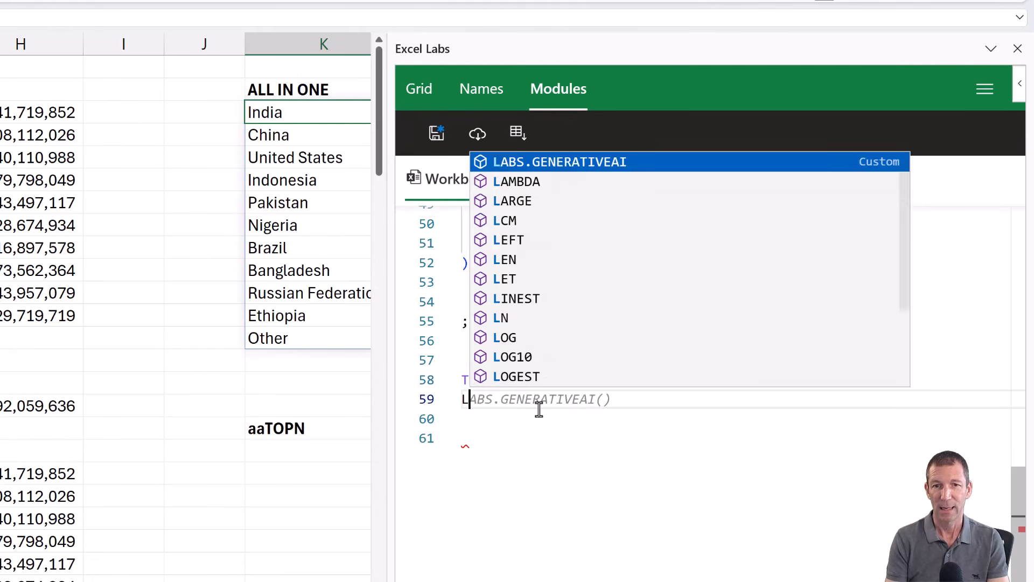
text(AMBDA()
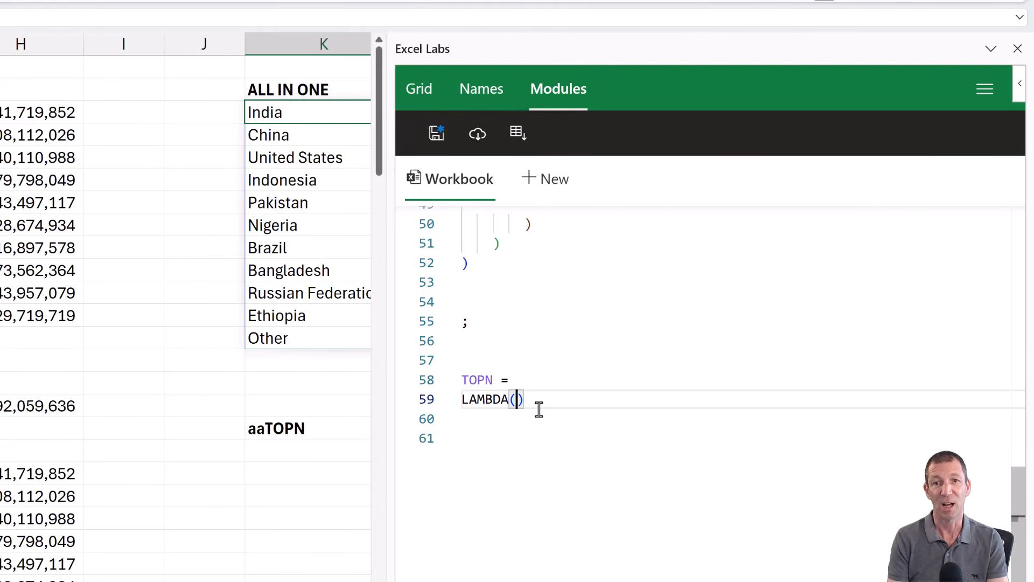
key(Delete)
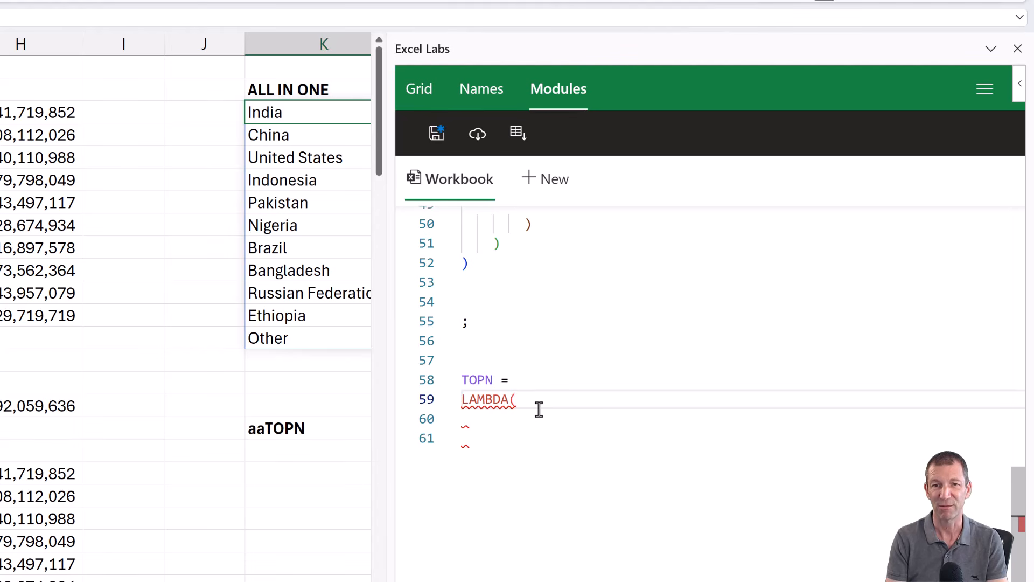
Paste the copied LET formula below LAMBDA( and remove its leading equals sign
key(Return)
key(Return)
key(Up)
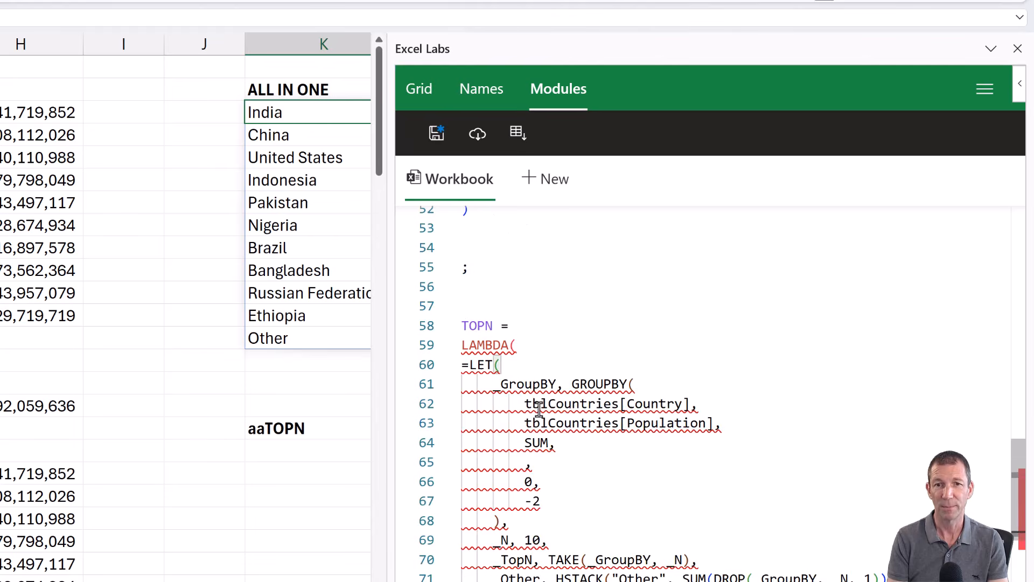
key(ctrl+v)
click(466, 364)
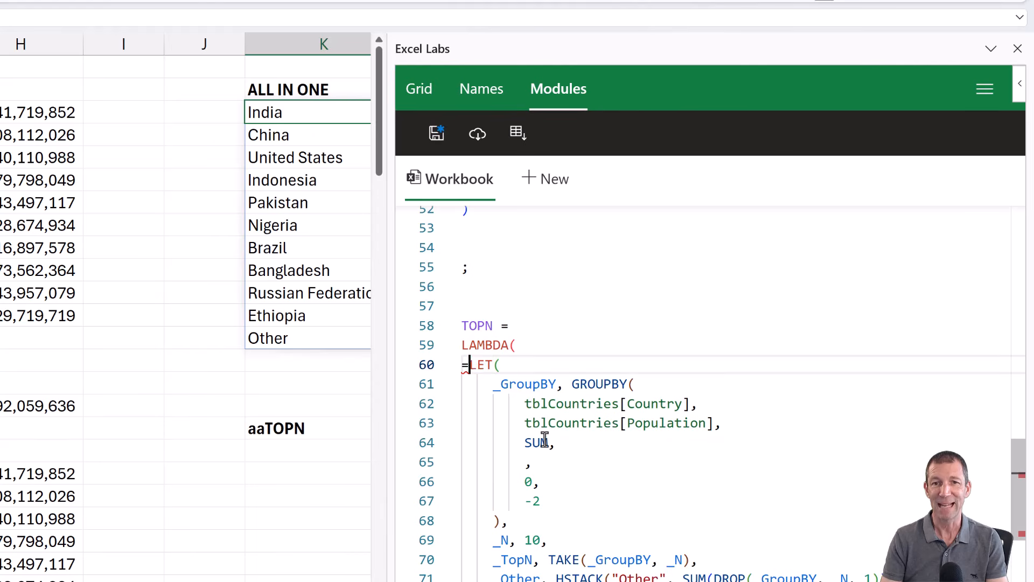
key(BackSpace)
Close the LAMBDA with a parenthesis on a new line below the end of the LET
scroll(582, 456, down, 1)
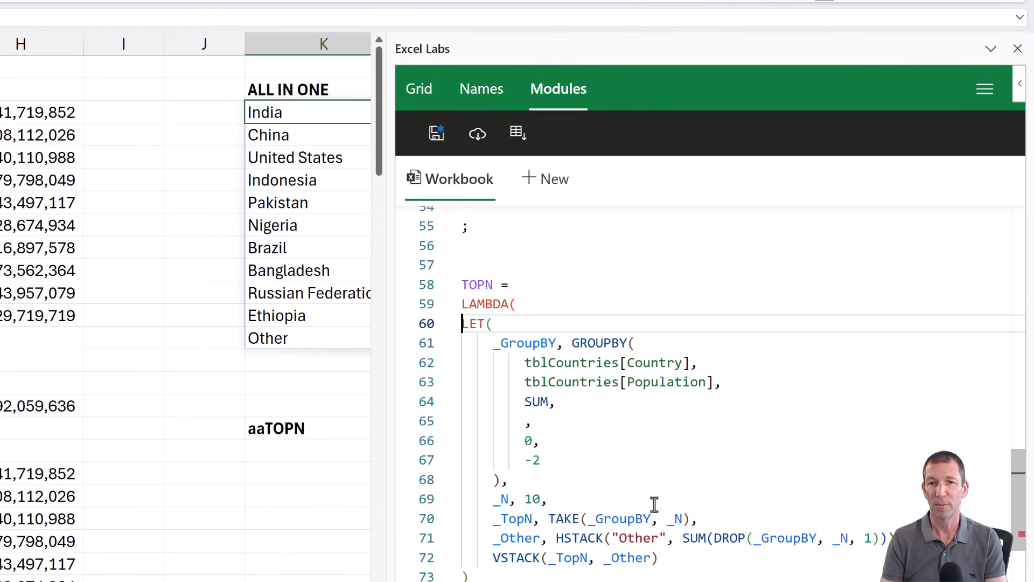
scroll(661, 482, down, 1)
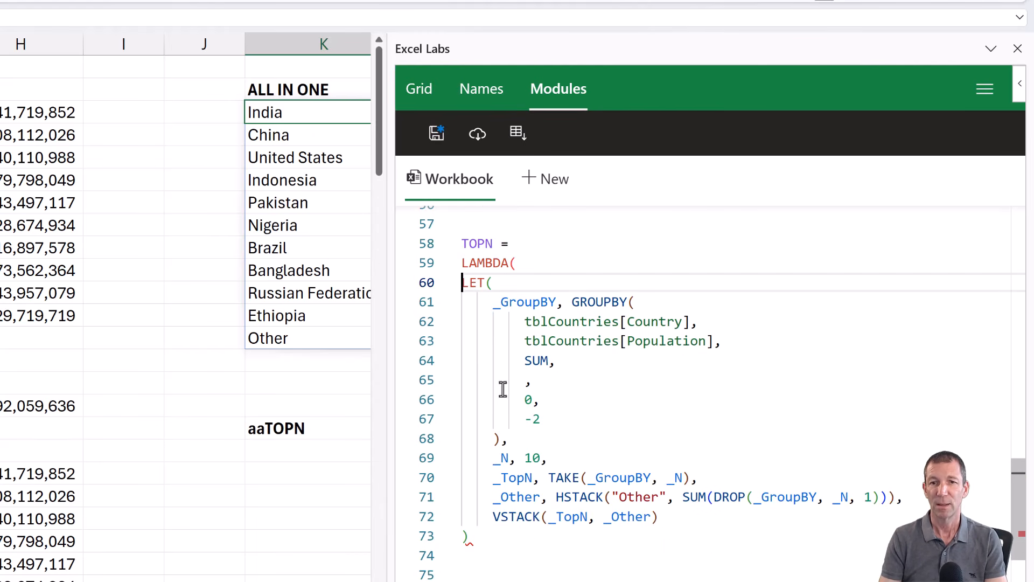
scroll(600, 555, down, 1)
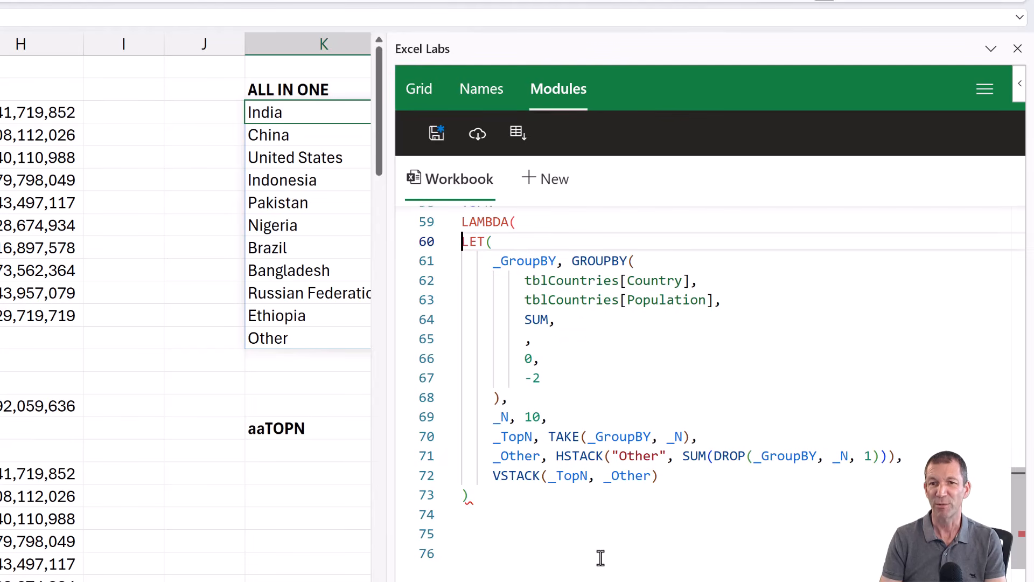
click(562, 502)
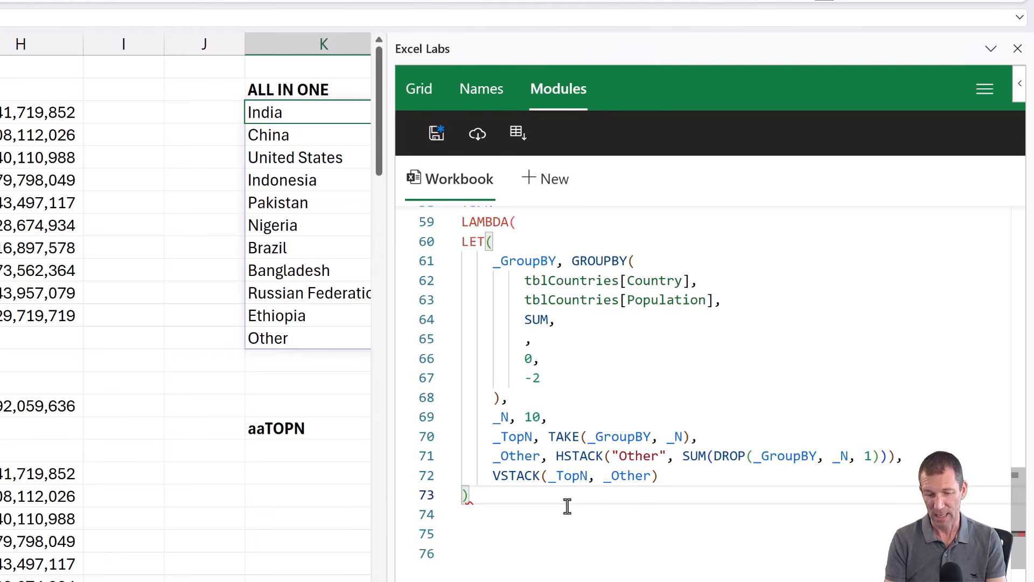
key(Return)
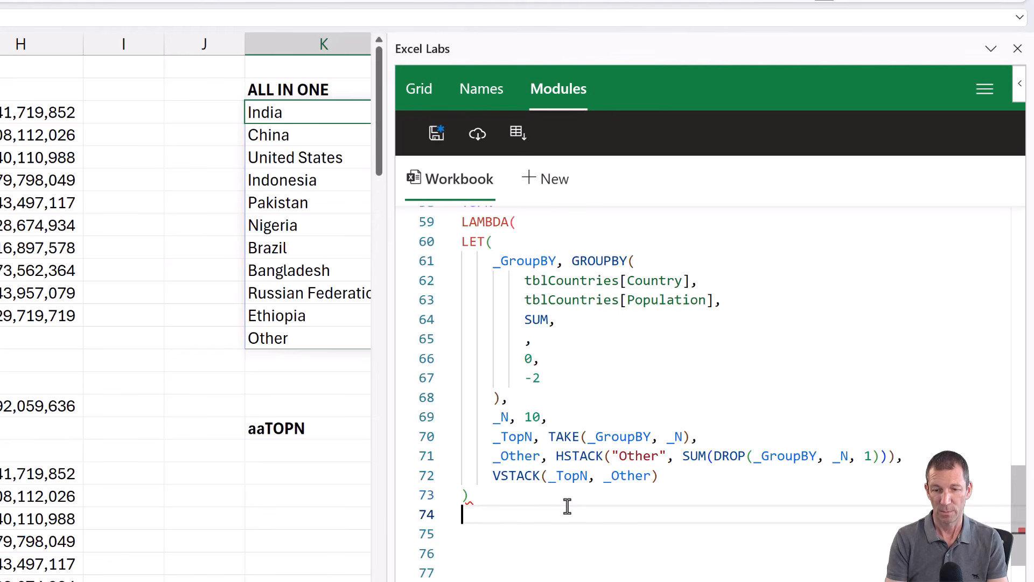
text())
Add the parameters rowFields, valueFields and N to the TOPN LAMBDA, each followed by a comma
scroll(567, 506, up, 2)
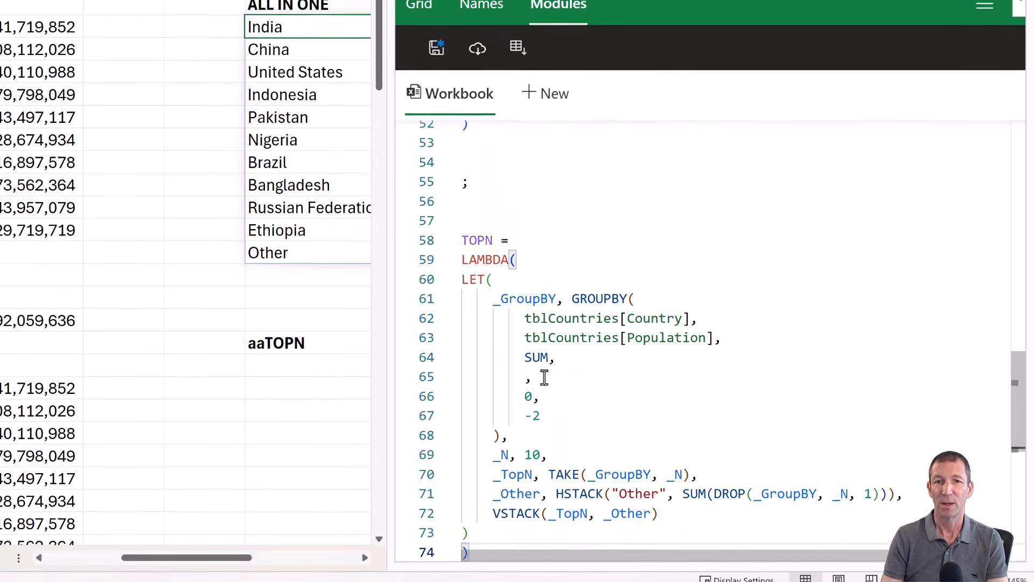
click(564, 266)
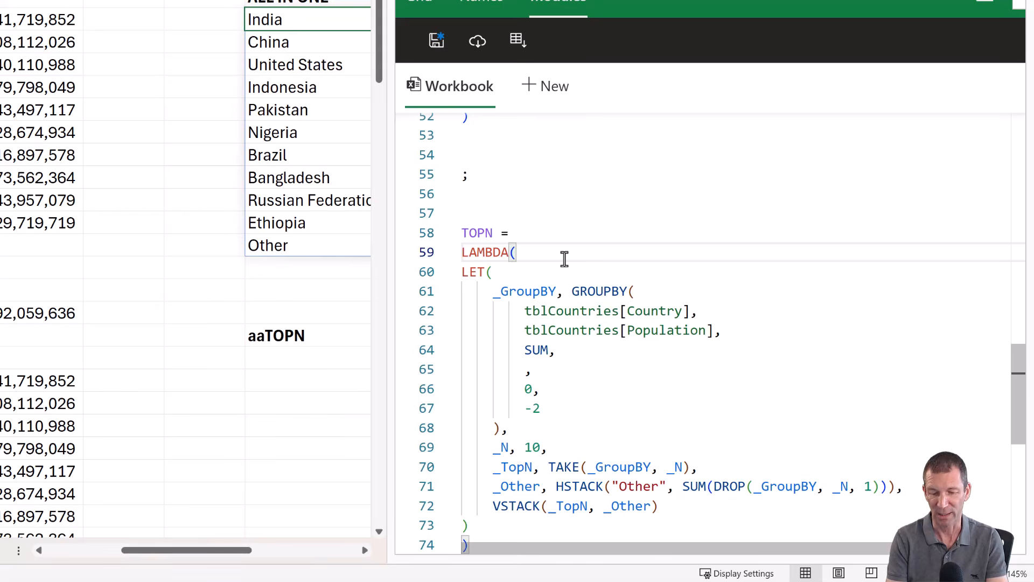
text(Ro)
key(BackSpace)
key(BackSpace)
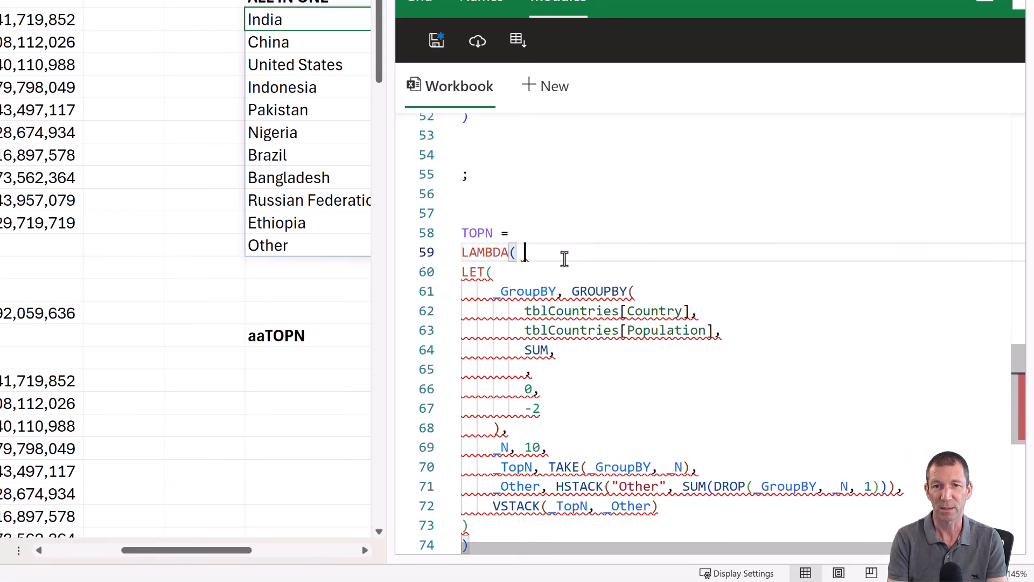
text(rowFields)
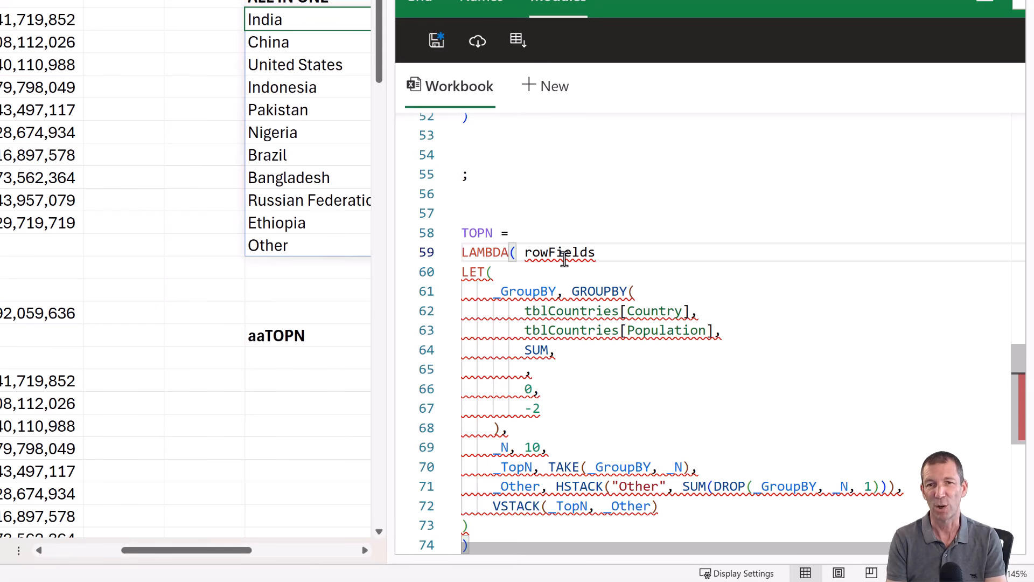
text(, v)
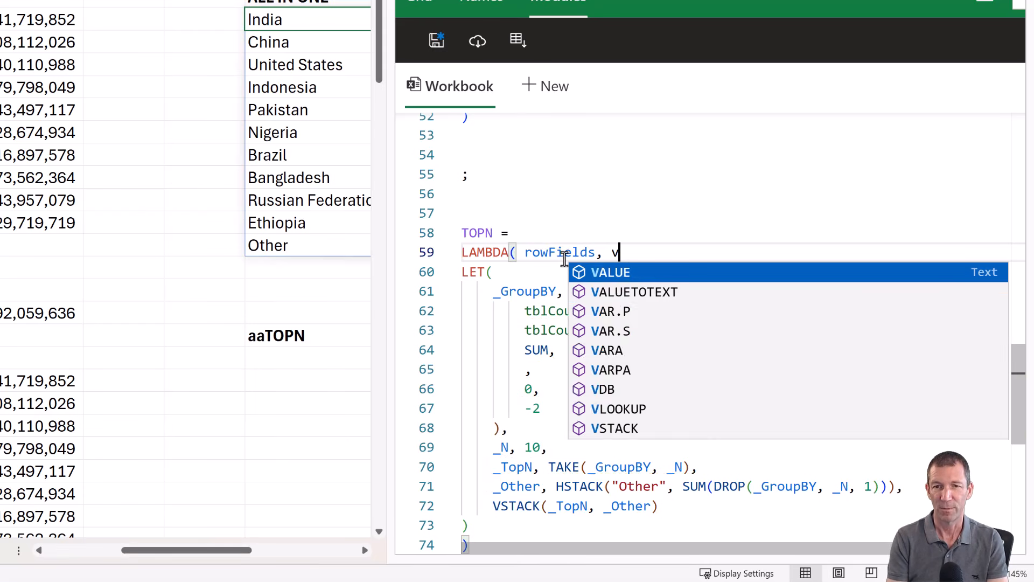
text(aluefiel)
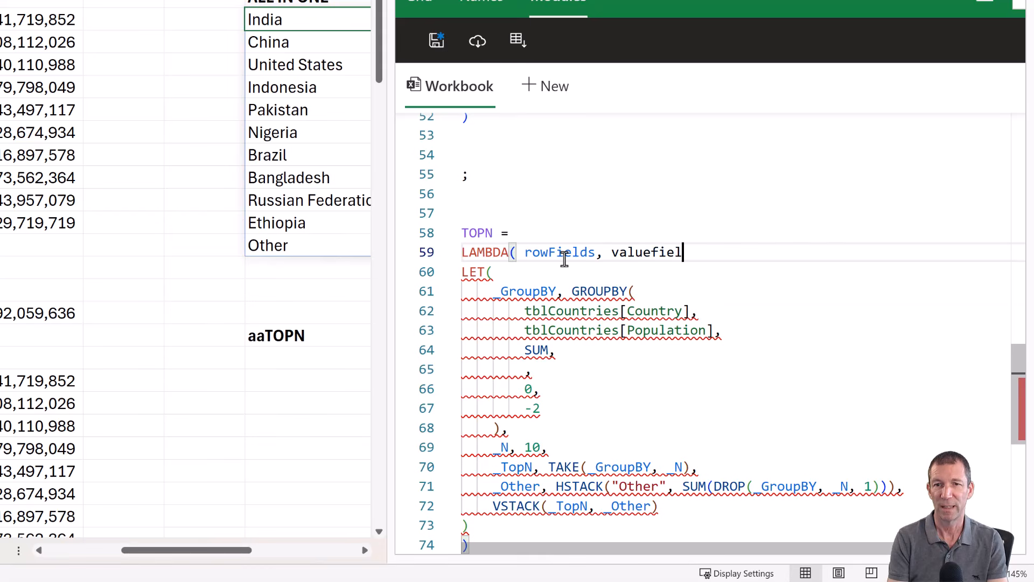
key(BackSpace)
key(BackSpace)
text(Fields)
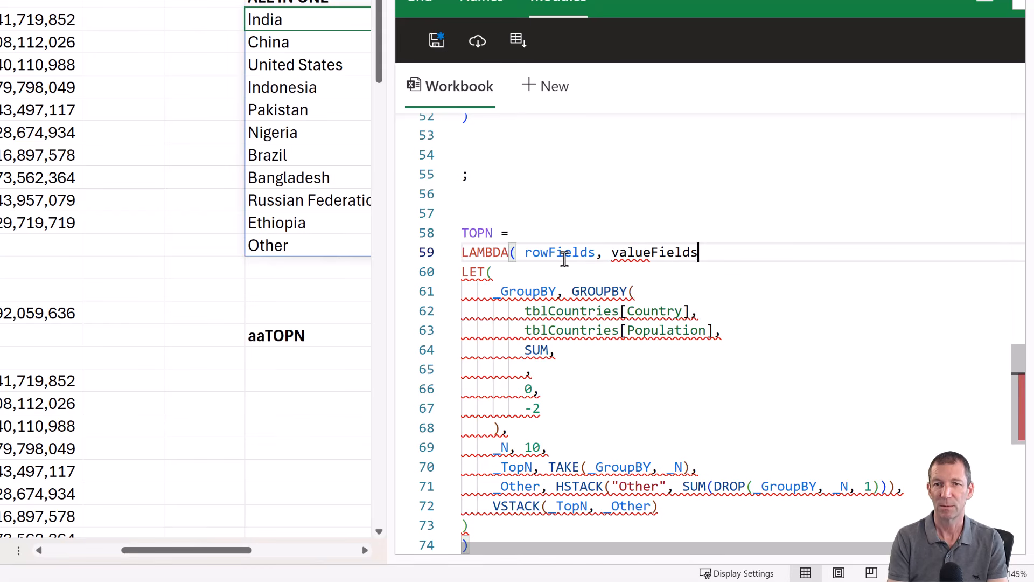
text(, N()
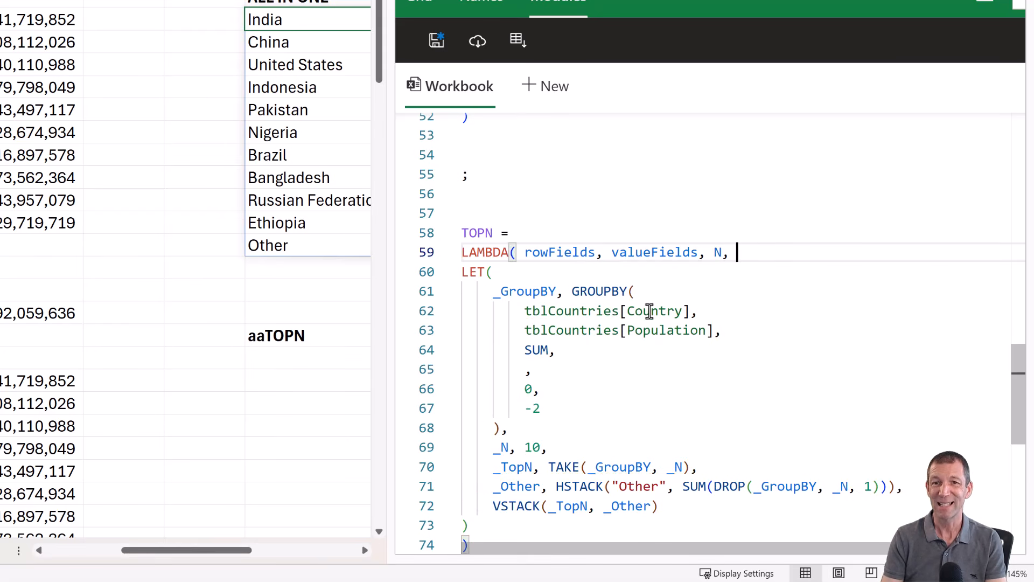
Replace tblCountries[Country] in the TOPN function's GROUPBY with the rowFields parameter, followed by a comma
double_click(564, 251)
key(ctrl+c)
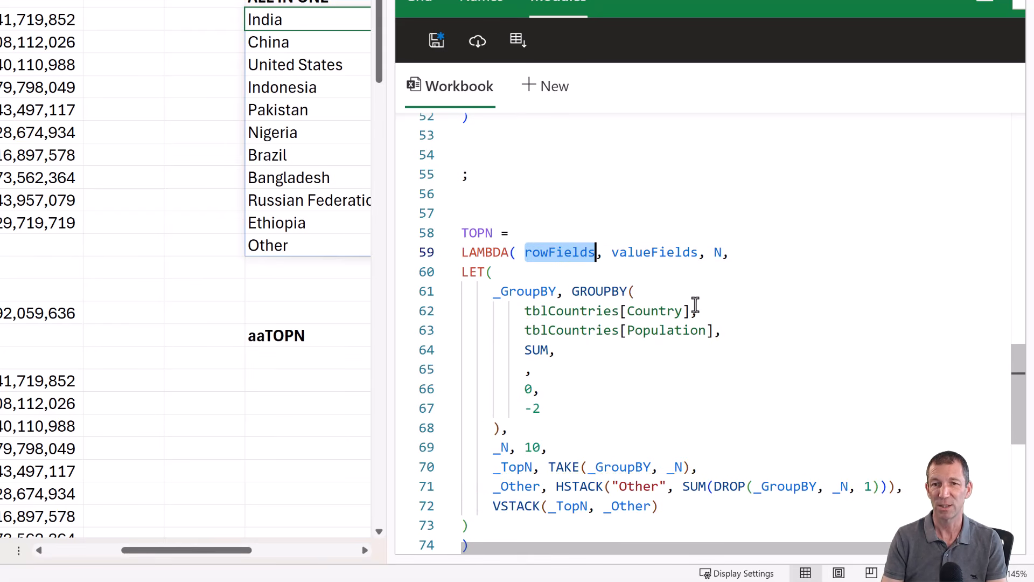
drag(697, 311, 527, 310)
key(ctrl+v)
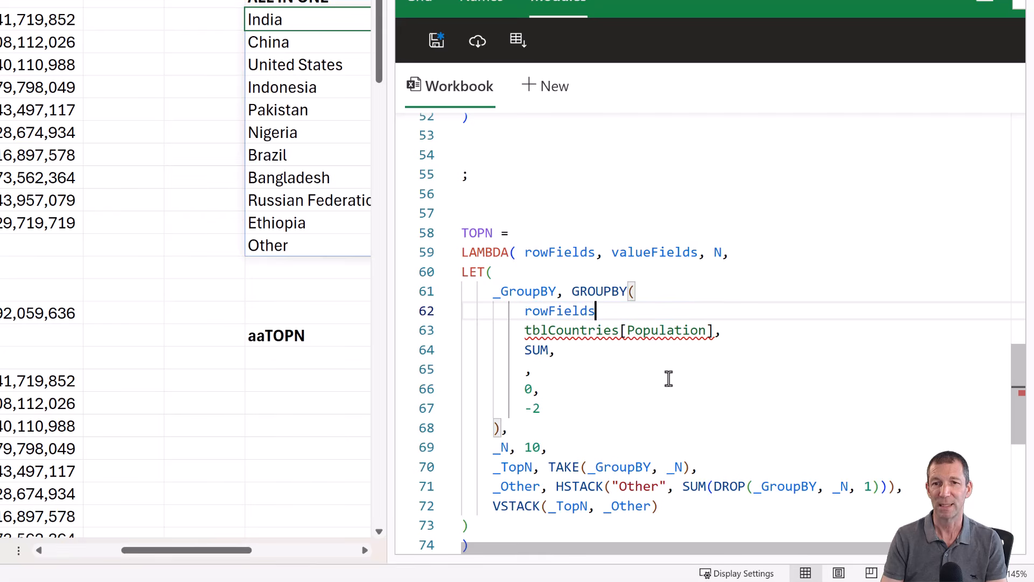
text(,)
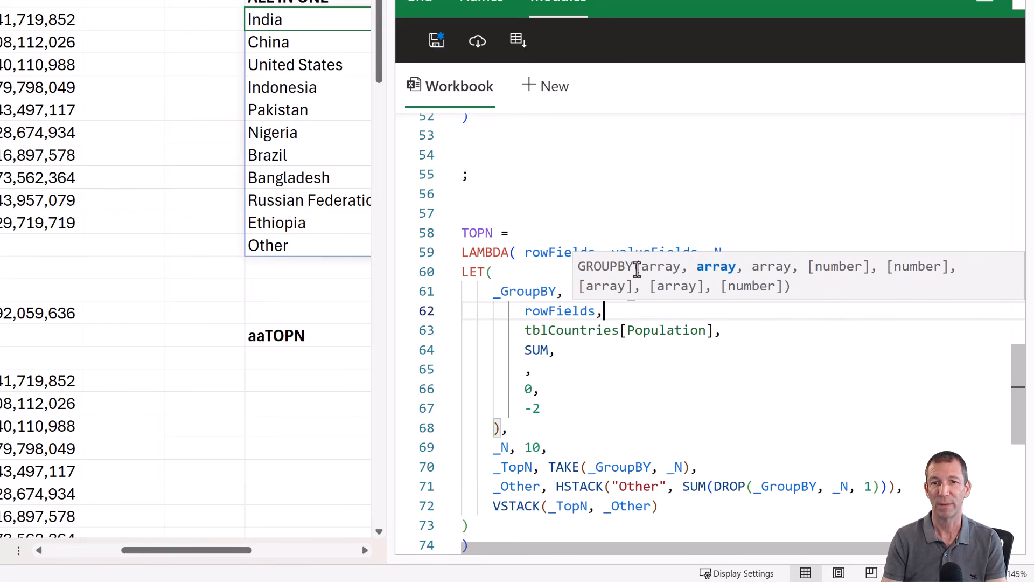
Replace tblCountries[Population] in the TOPN function's GROUPBY with the valueFields parameter
drag(531, 330, 720, 342)
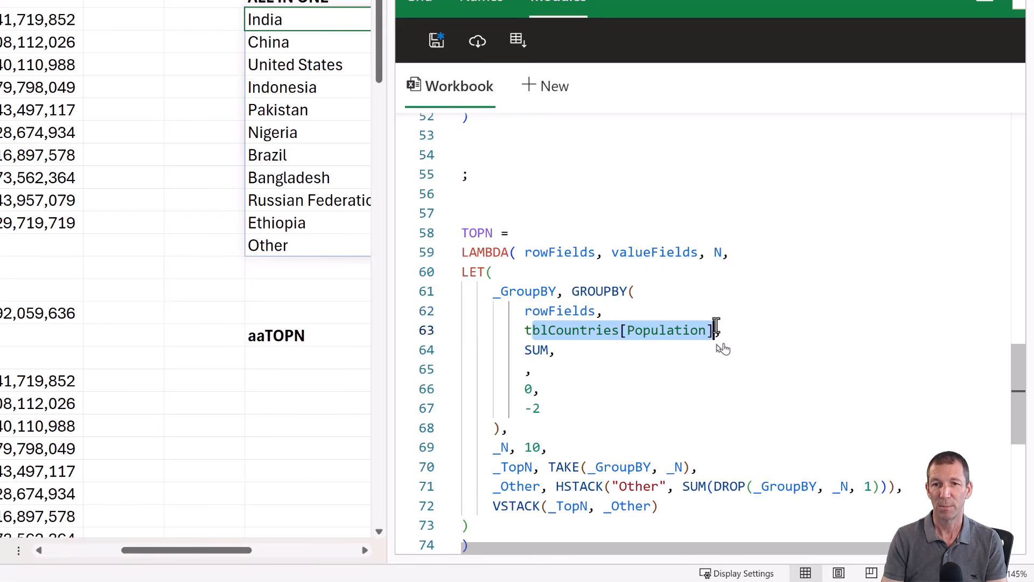
text(va,)
key(Escape)
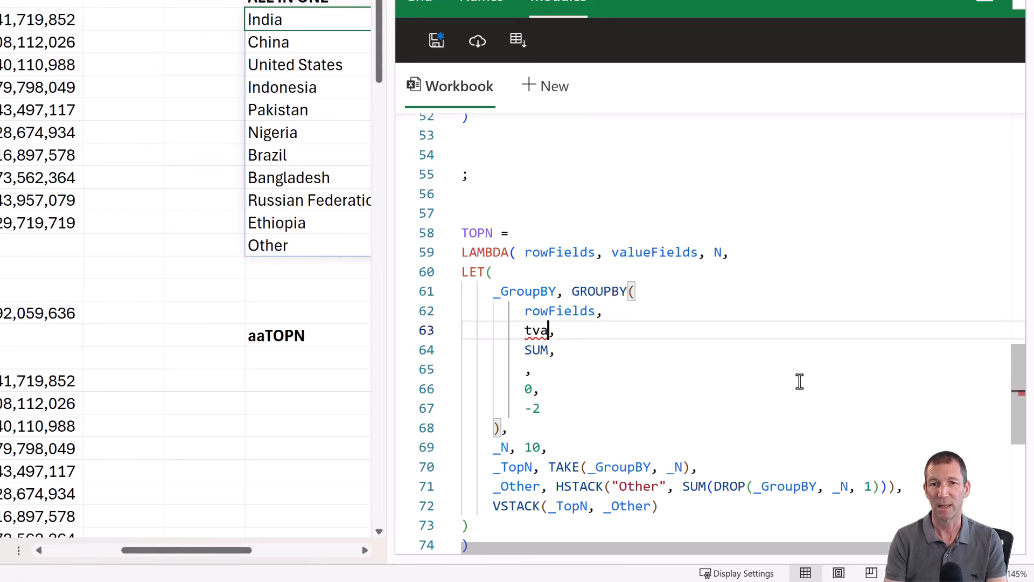
key(BackSpace)
key(BackSpace)
key(BackSpace)
text(va)
key(Tab)
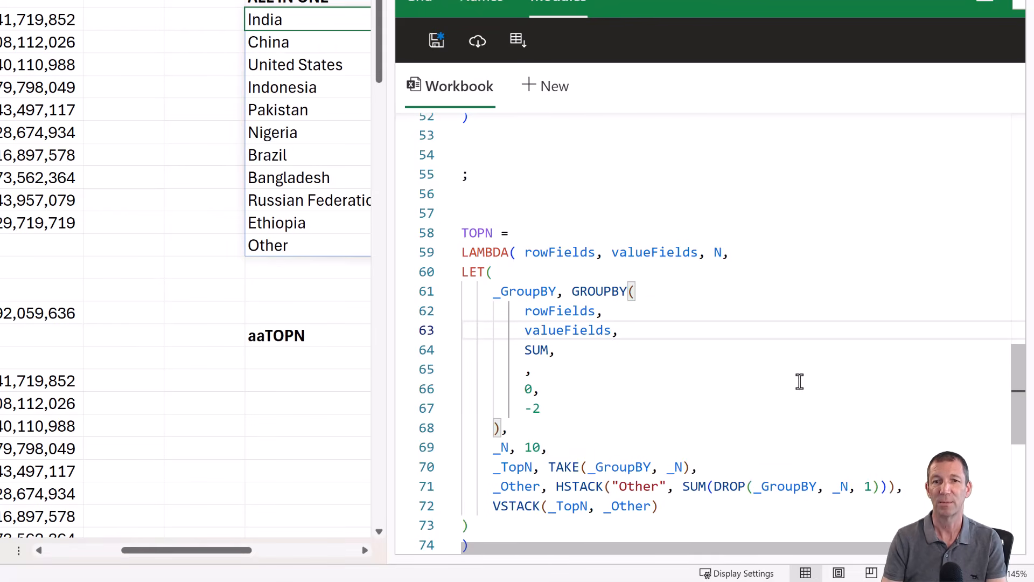
Delete the hard-coded _N, 10, definition from the LET inside TOPN
click(537, 389)
scroll(655, 430, down, 1)
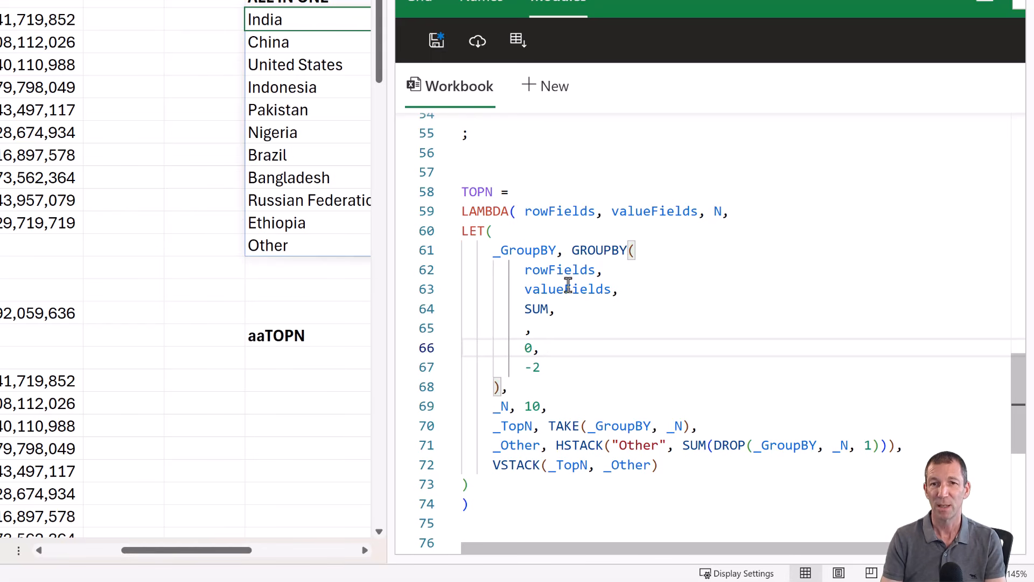
scroll(597, 323, down, 1)
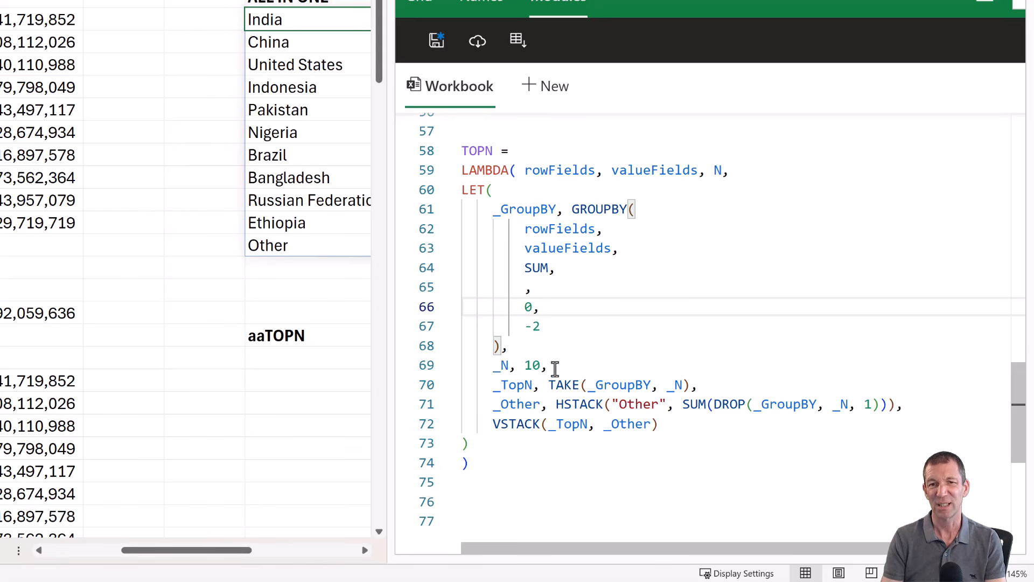
click(682, 385)
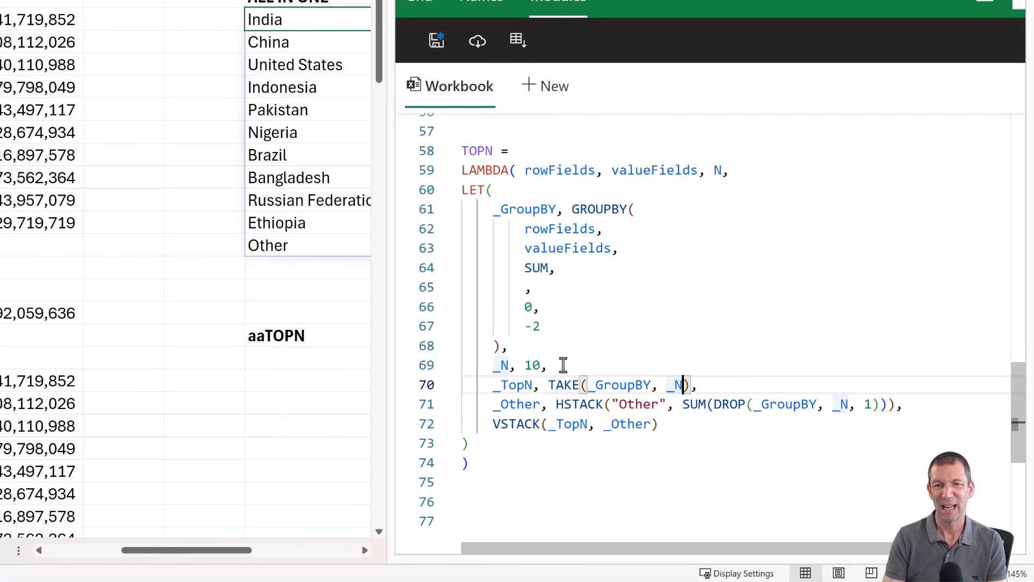
drag(548, 365, 489, 366)
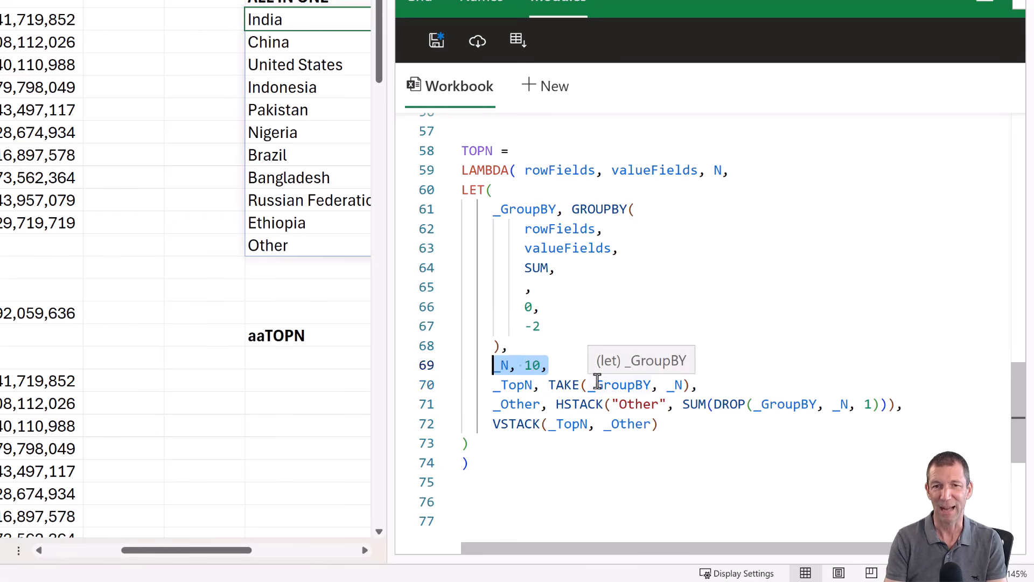
key(Delete)
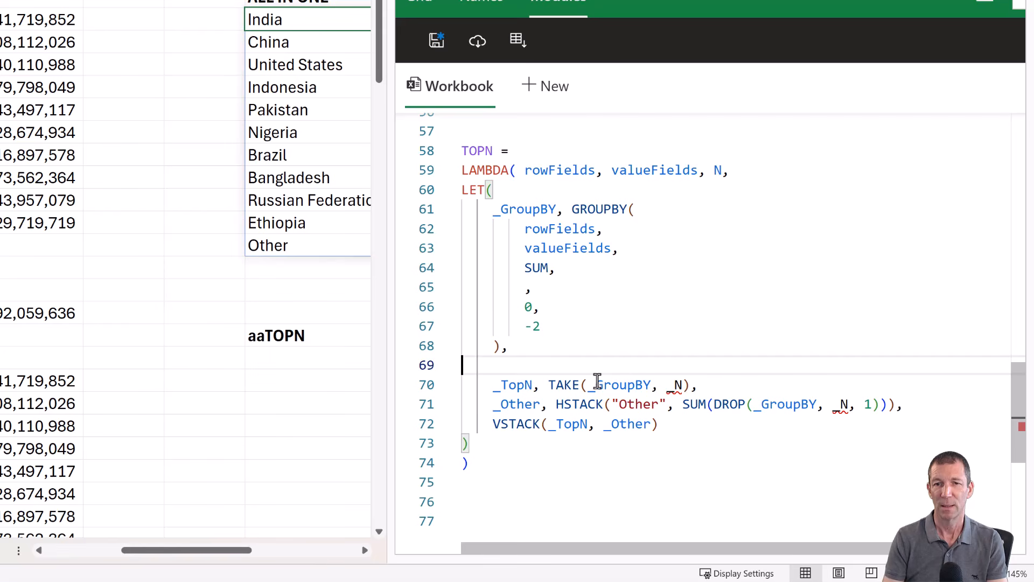
Change _N to the parameter N in TOPN's TAKE and DROP calls, and save the module
click(675, 386)
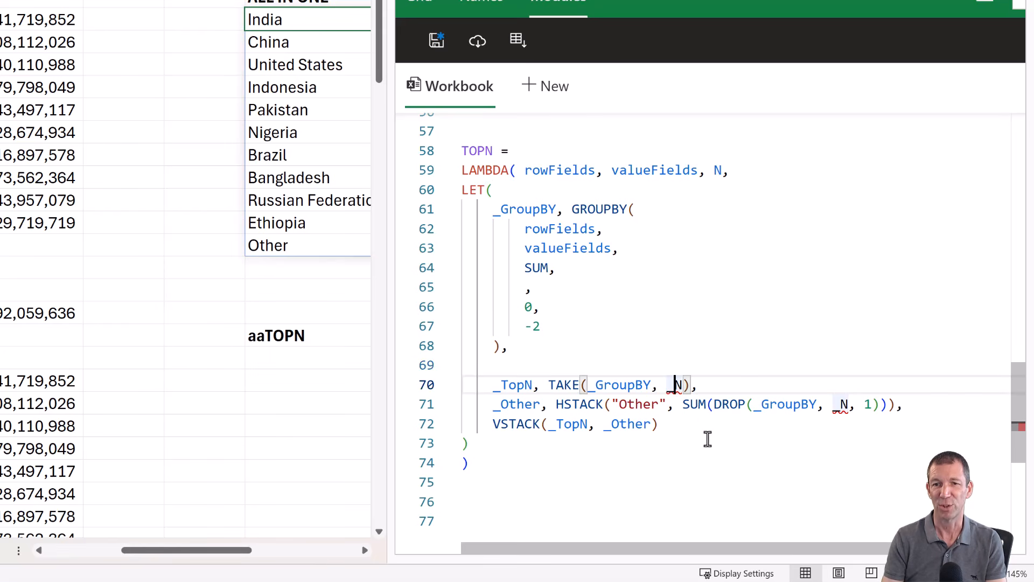
key(BackSpace)
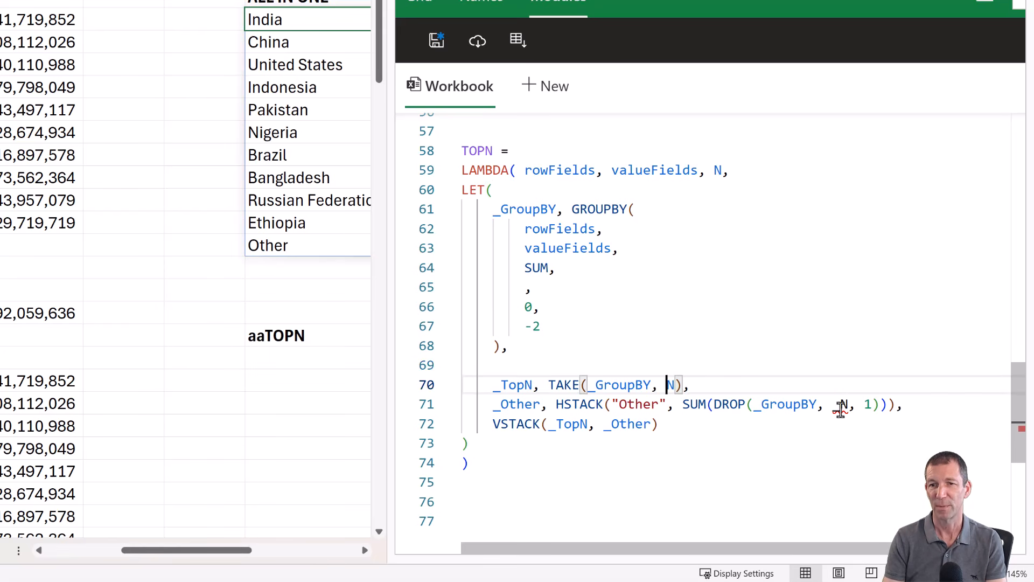
click(840, 404)
key(BackSpace)
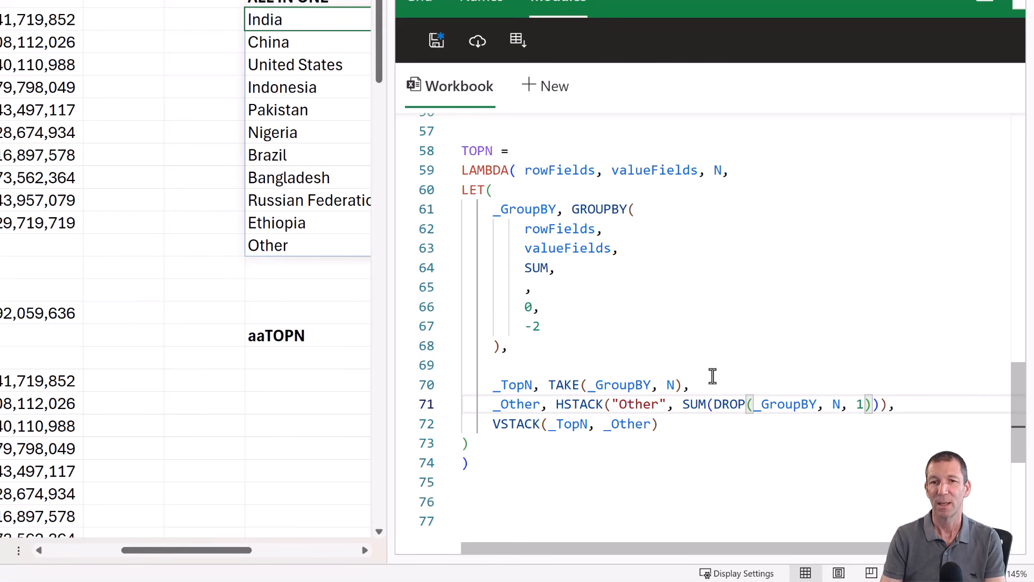
mouse_move(700, 411)
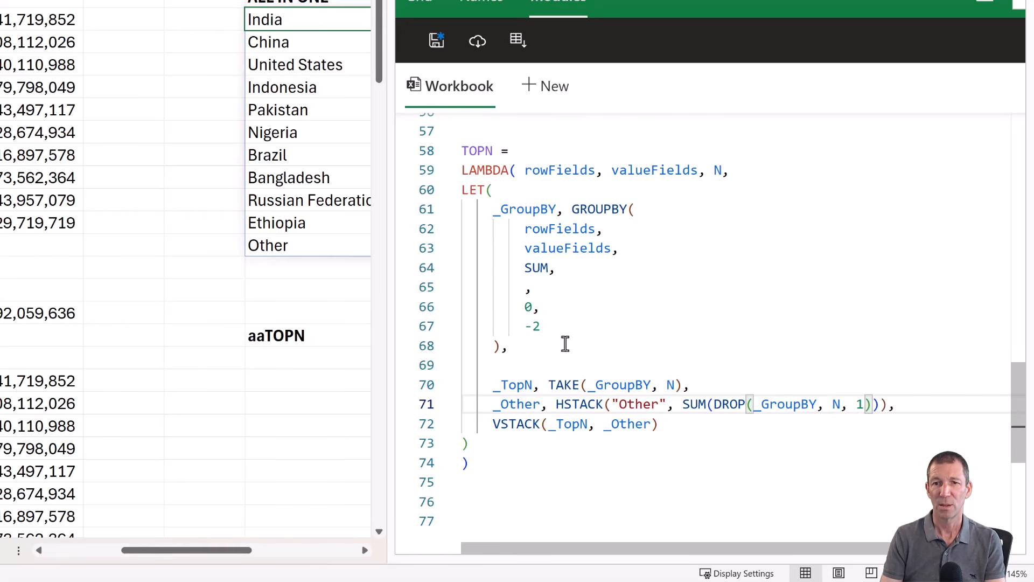
click(437, 42)
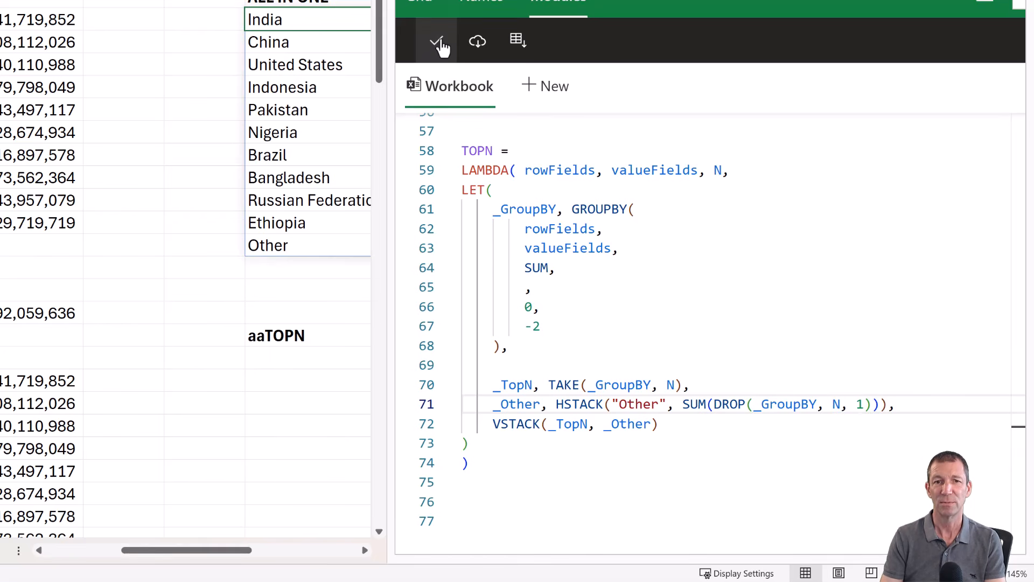
Insert four blank columns before column D, between the countries table and the PART 1 list
click(296, 373)
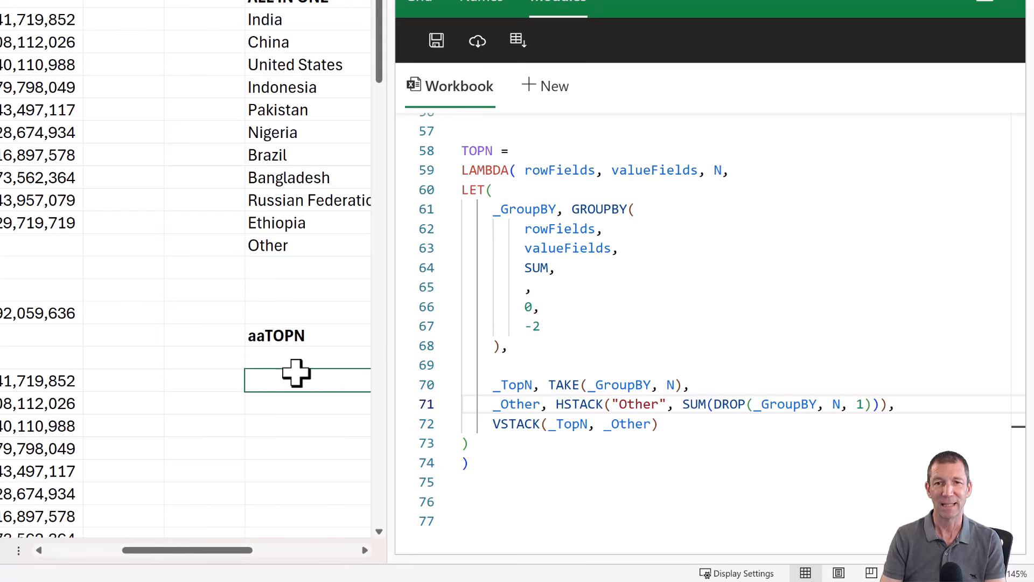
drag(210, 549, 180, 549)
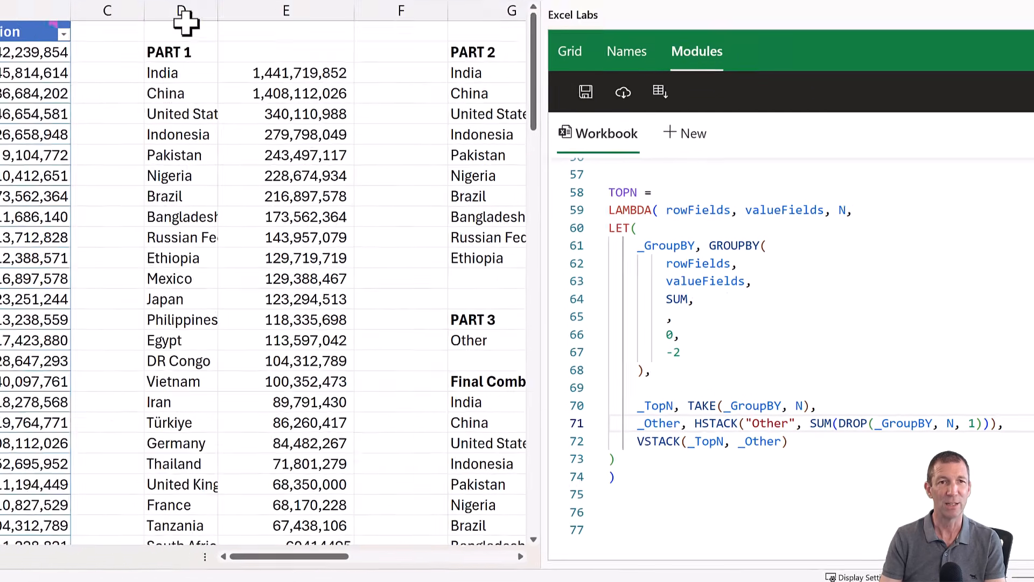
drag(426, 88, 679, 91)
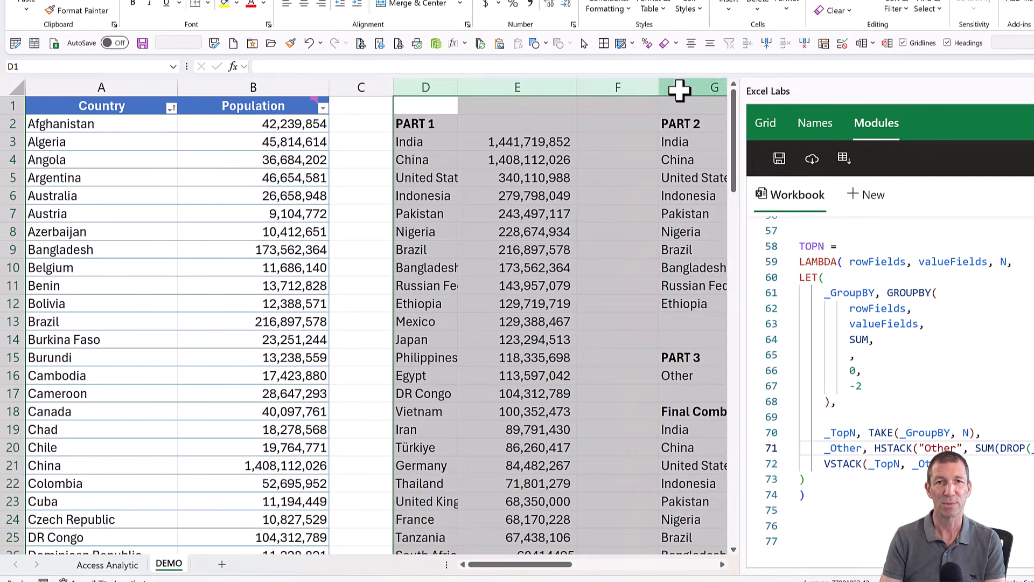
right_click(678, 91)
click(714, 240)
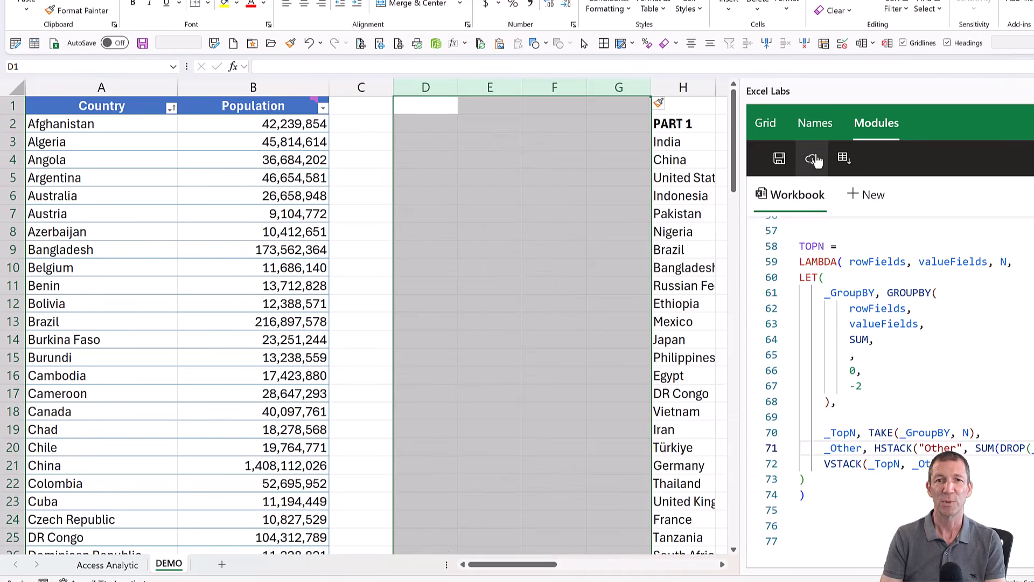
Enter =TOPN(tblCountries[Country],tblCountries[Population],5) in cell D3
click(429, 145)
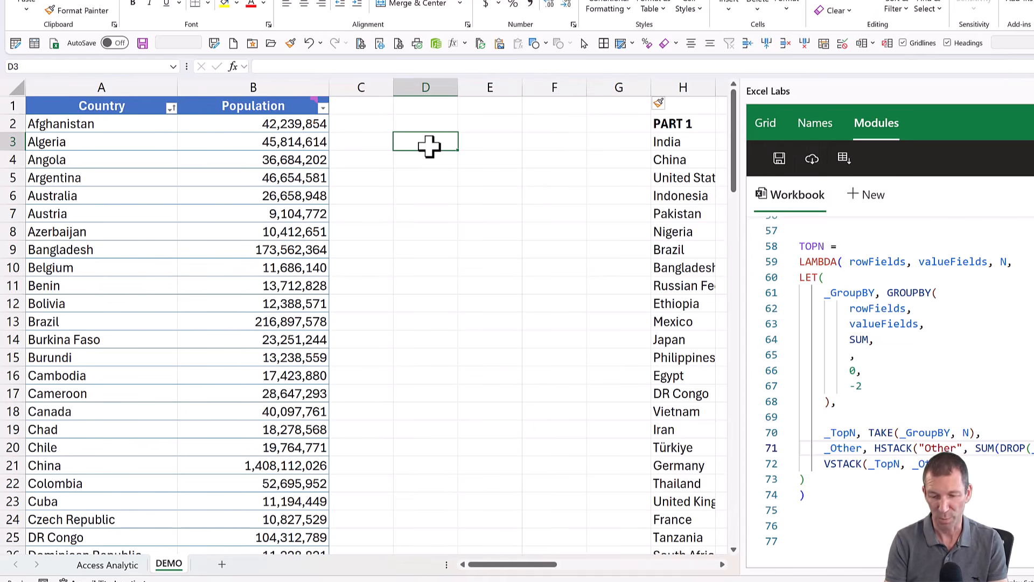
text(=topn)
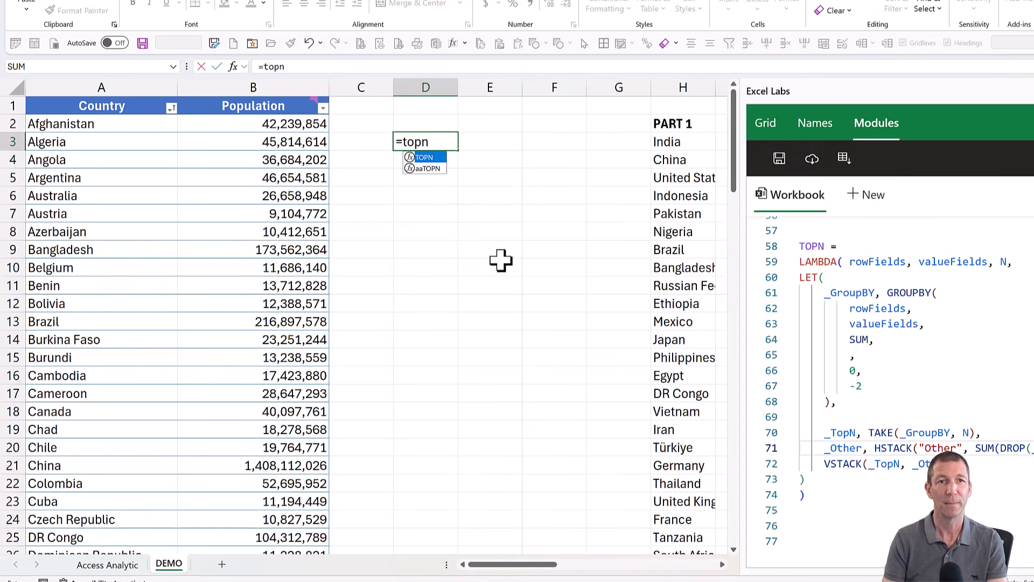
key(Tab)
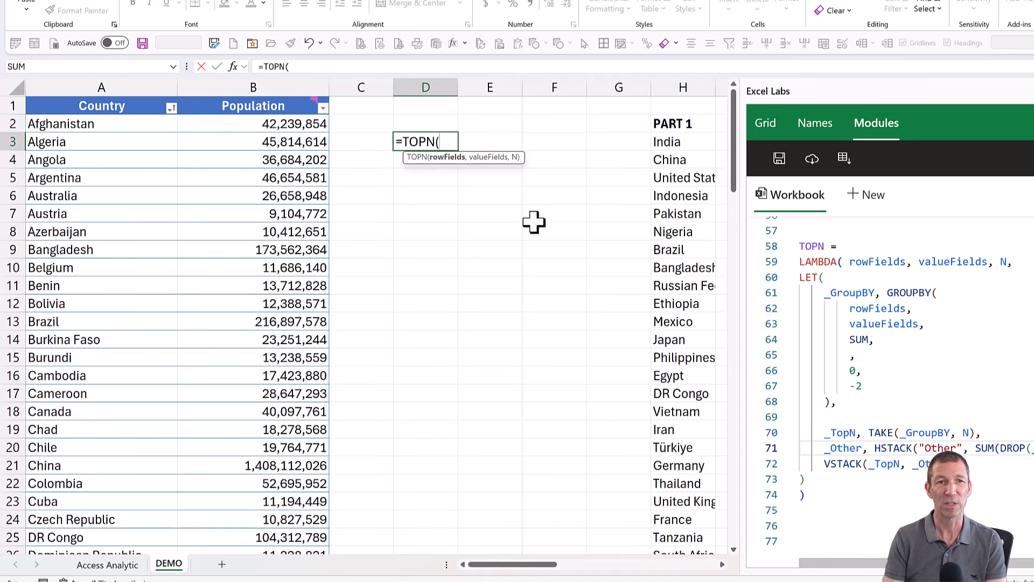
click(86, 173)
key(ctrl+space)
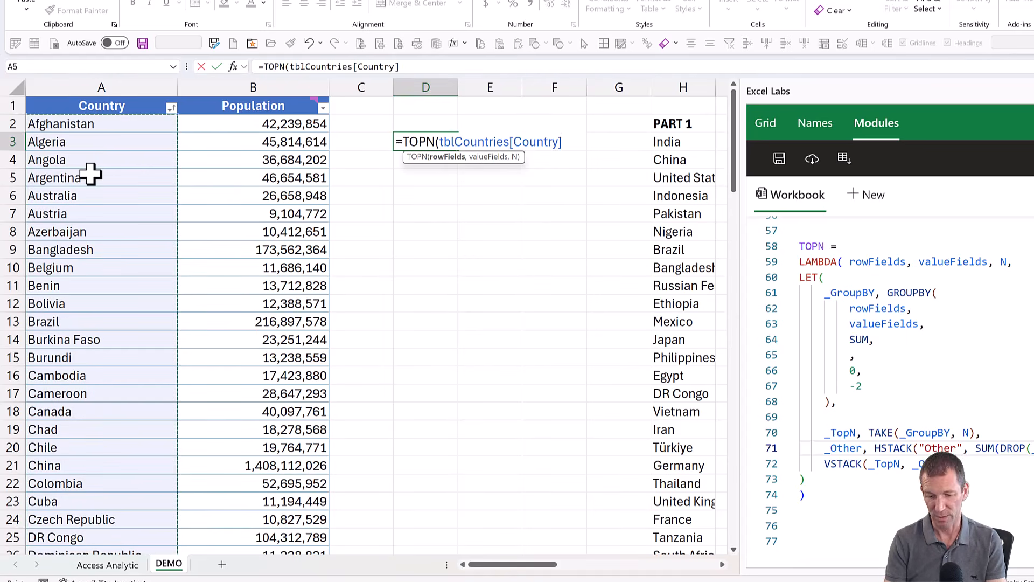
text(,)
click(239, 215)
key(ctrl+space)
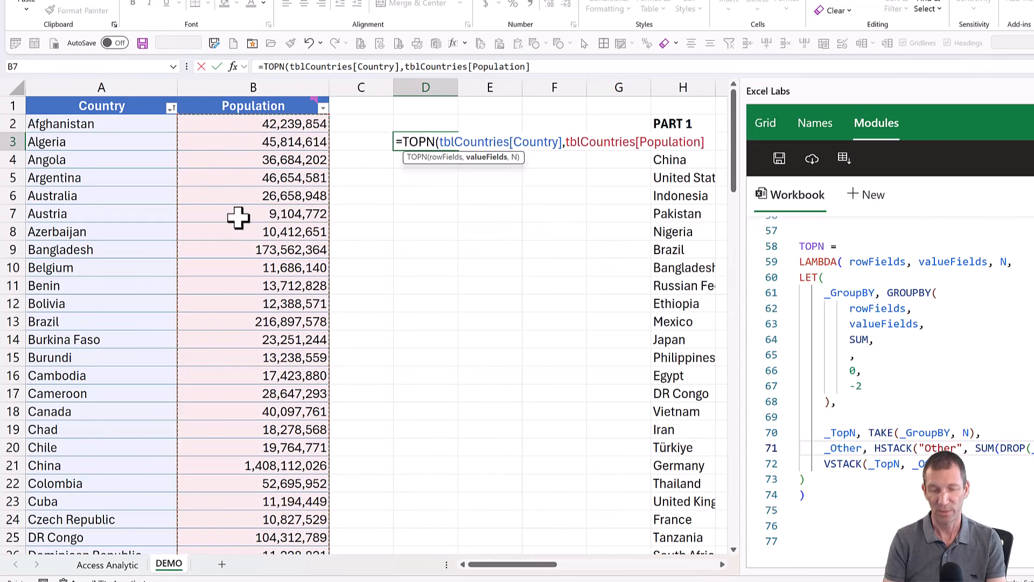
text(,)
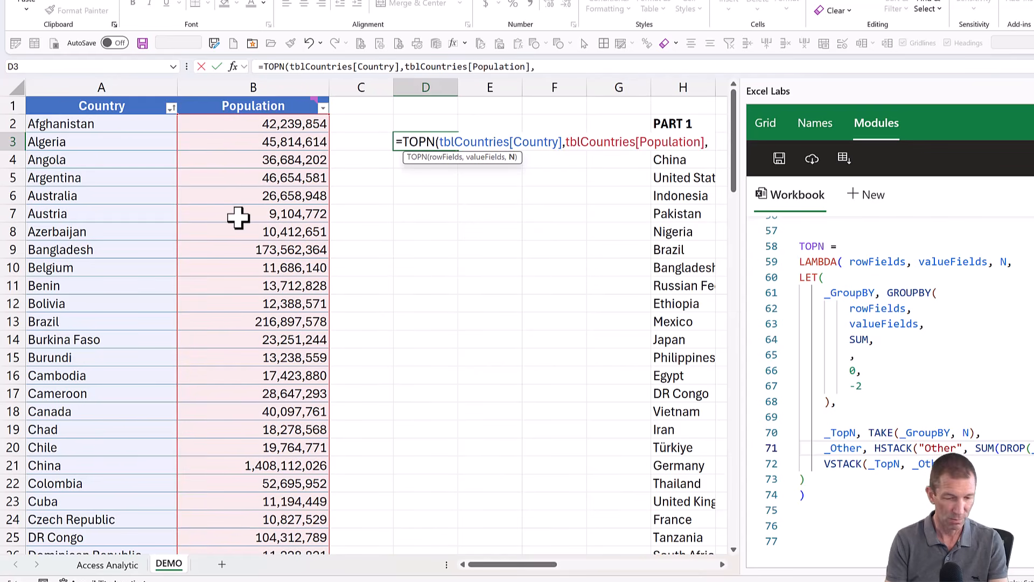
text(5))
key(Return)
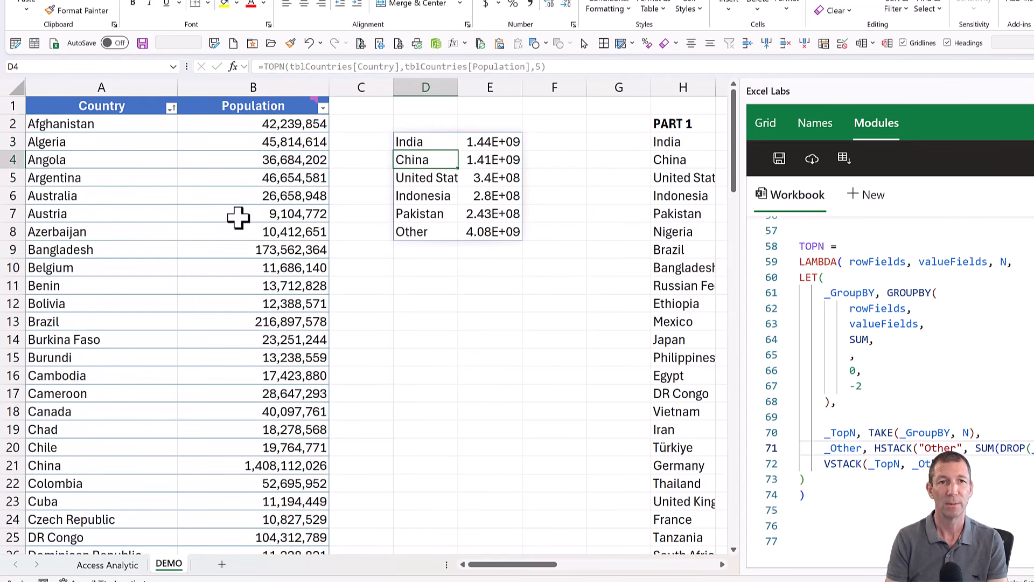
Widen column E so the TOPN population values show in full
key(Up)
drag(524, 86, 565, 87)
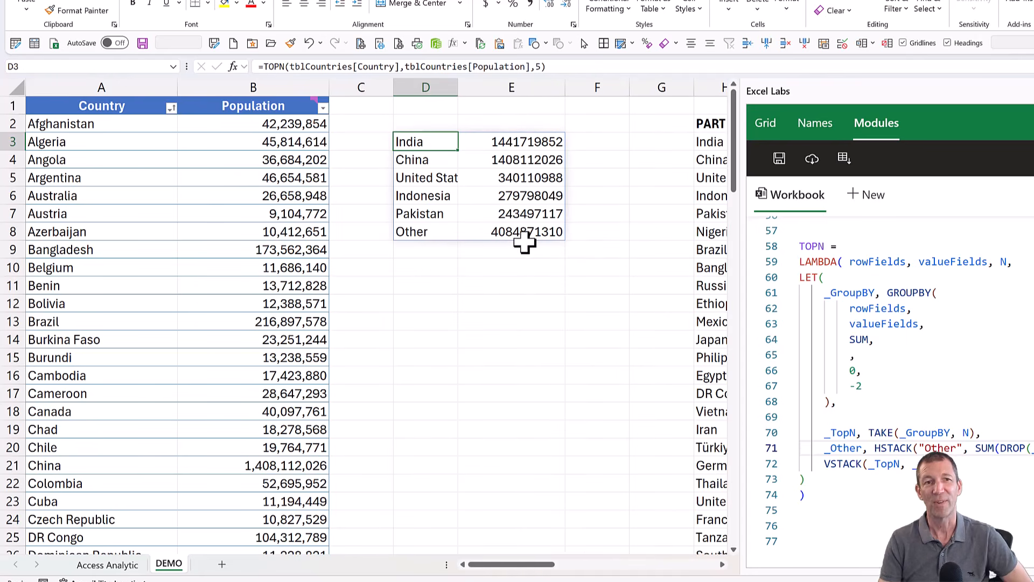
click(443, 233)
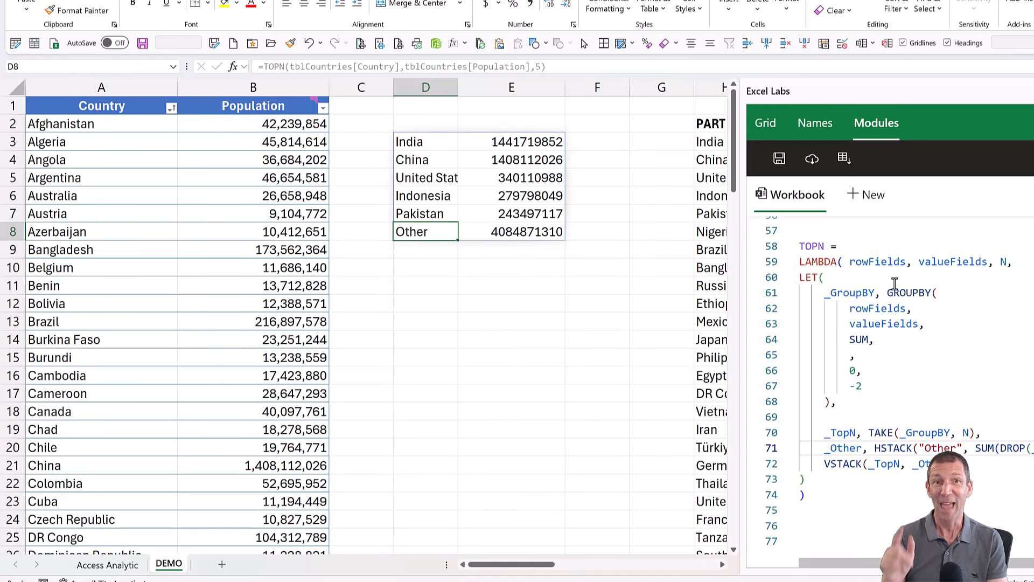
Enter =aaTOPN(tblCountries[Country],tblCountries[Population],5) in cell D11, leaving out the optional fourth argument
click(437, 285)
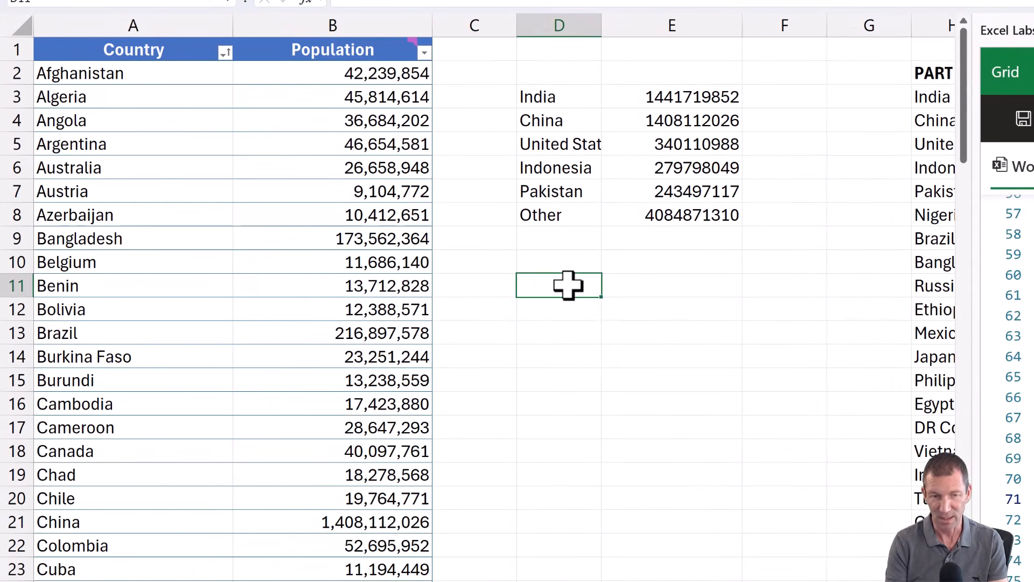
text(=aa)
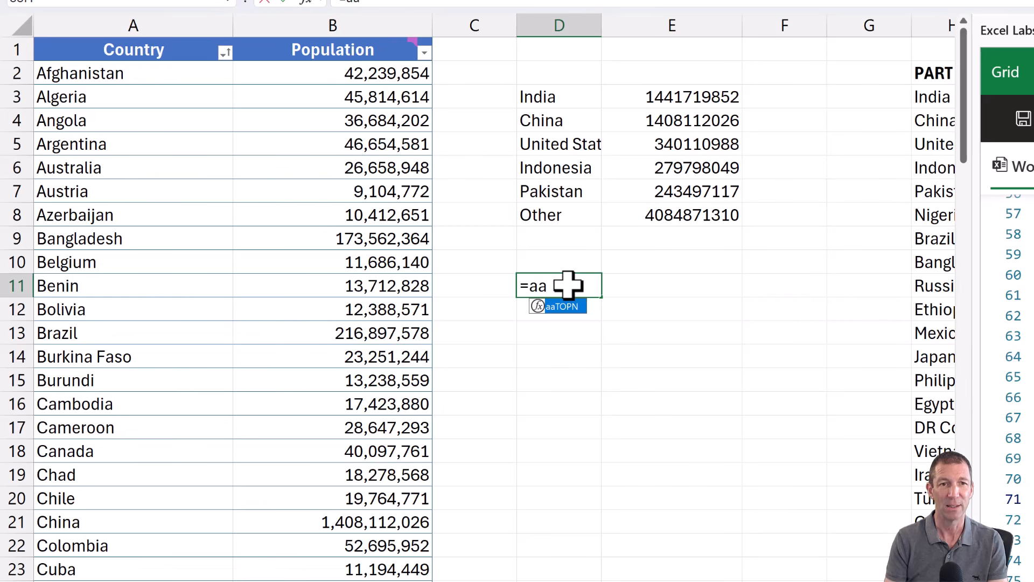
key(Tab)
click(180, 264)
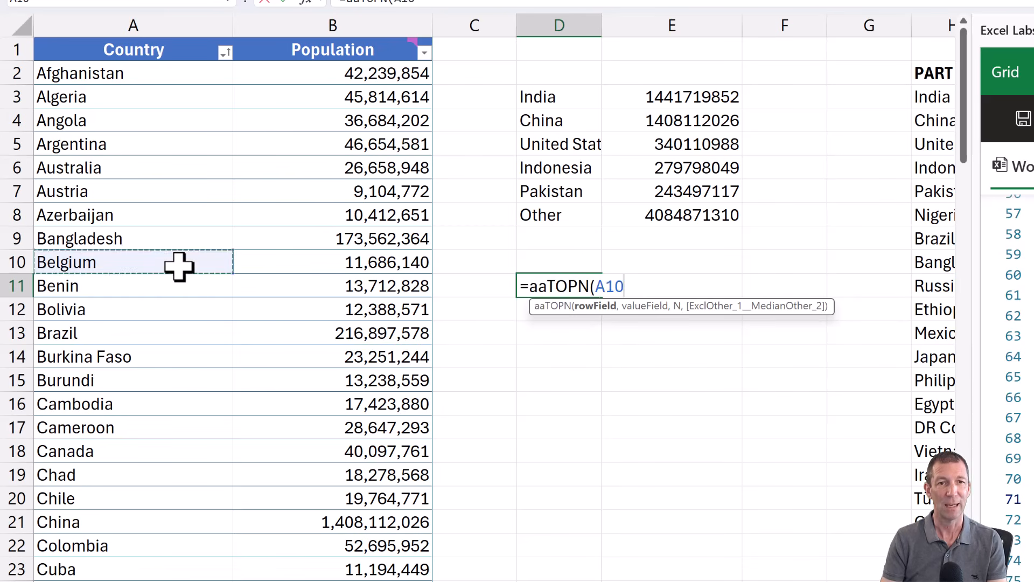
key(ctrl+space)
text(,)
click(389, 317)
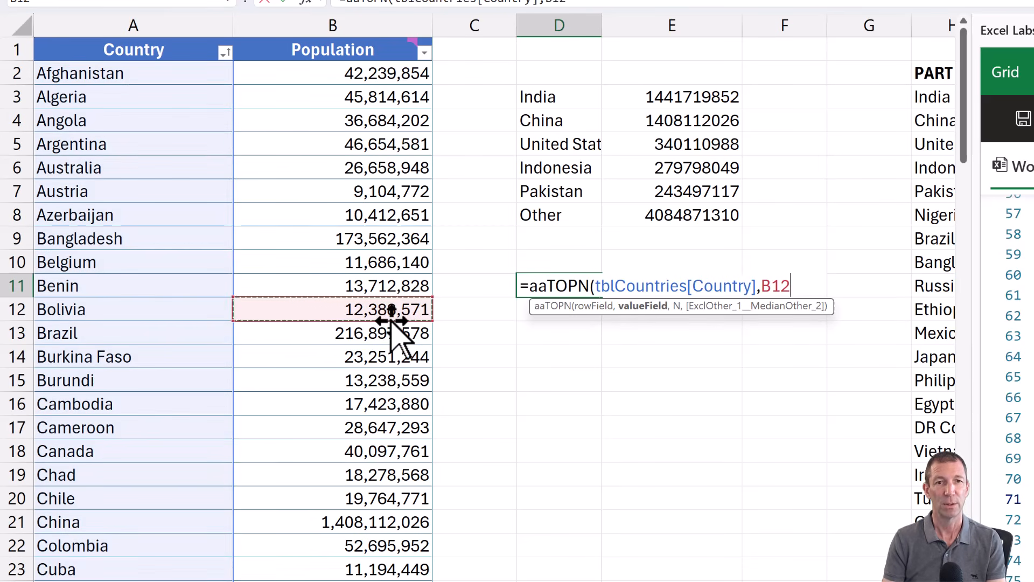
key(ctrl+space)
text(,)
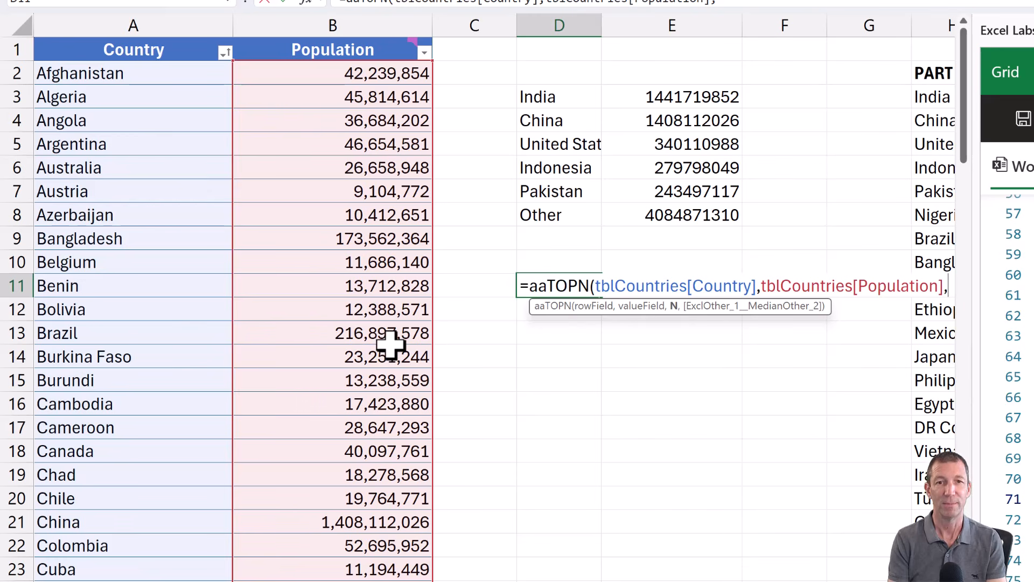
text(5)
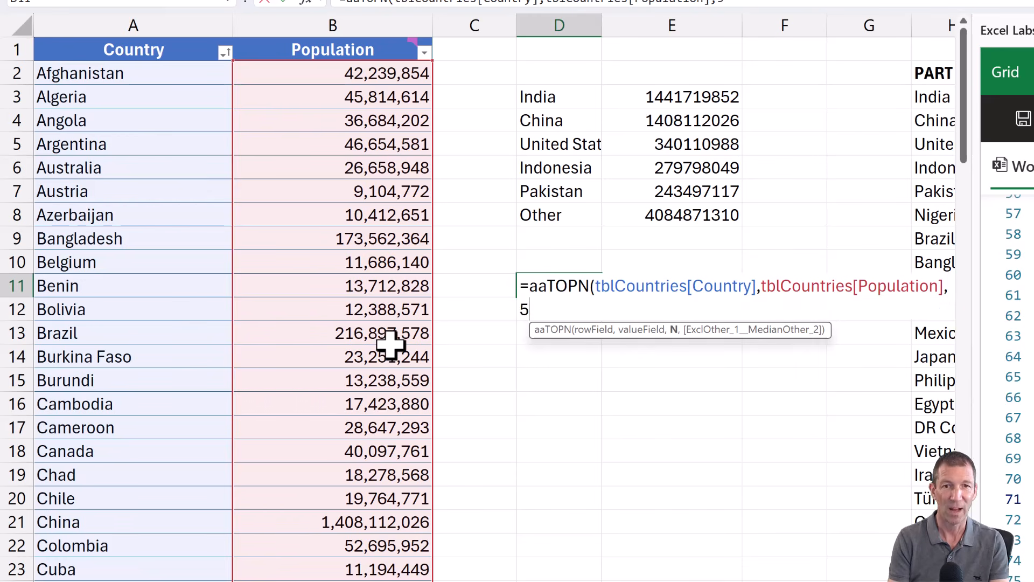
text(,)
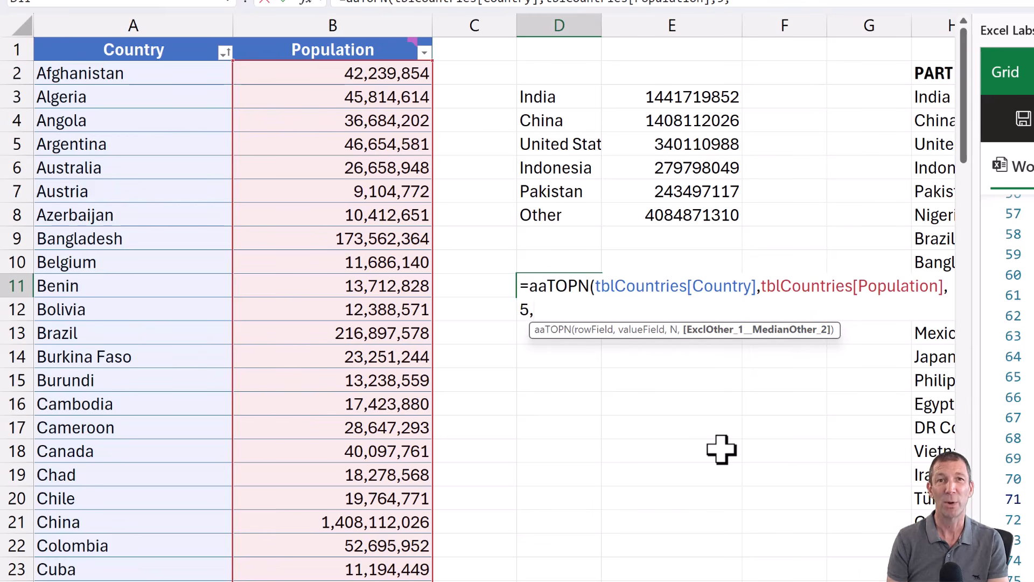
key(BackSpace)
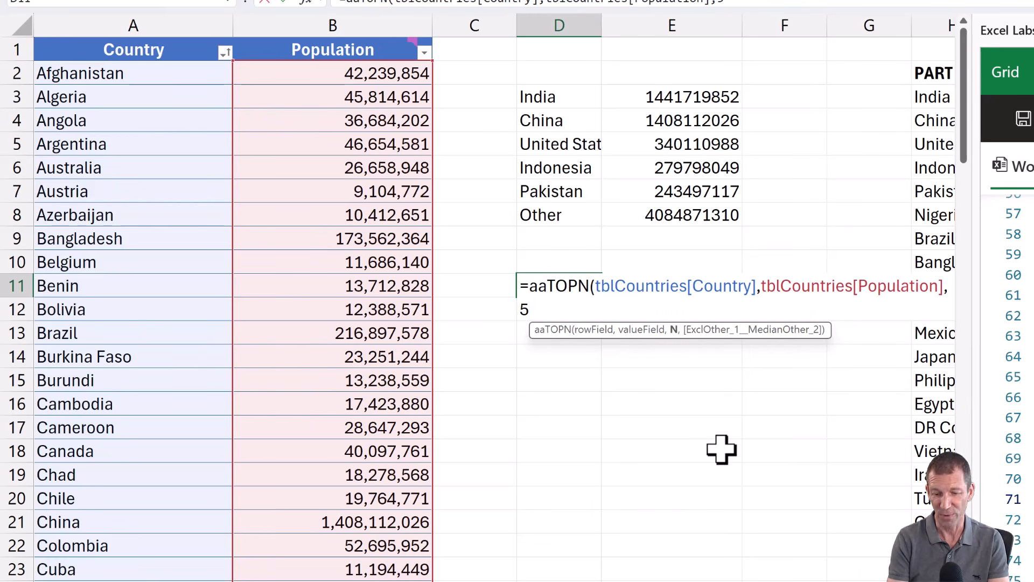
key(Return)
Add the optional fourth argument 1 to the aaTOPN formula in D11 to exclude the Other row
key(Up)
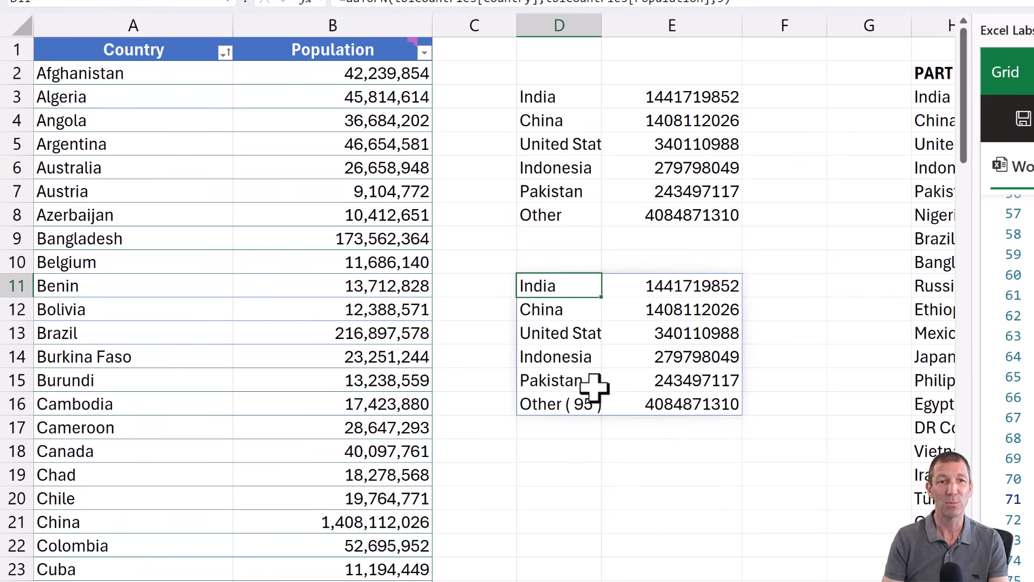
key(F2)
key(Left)
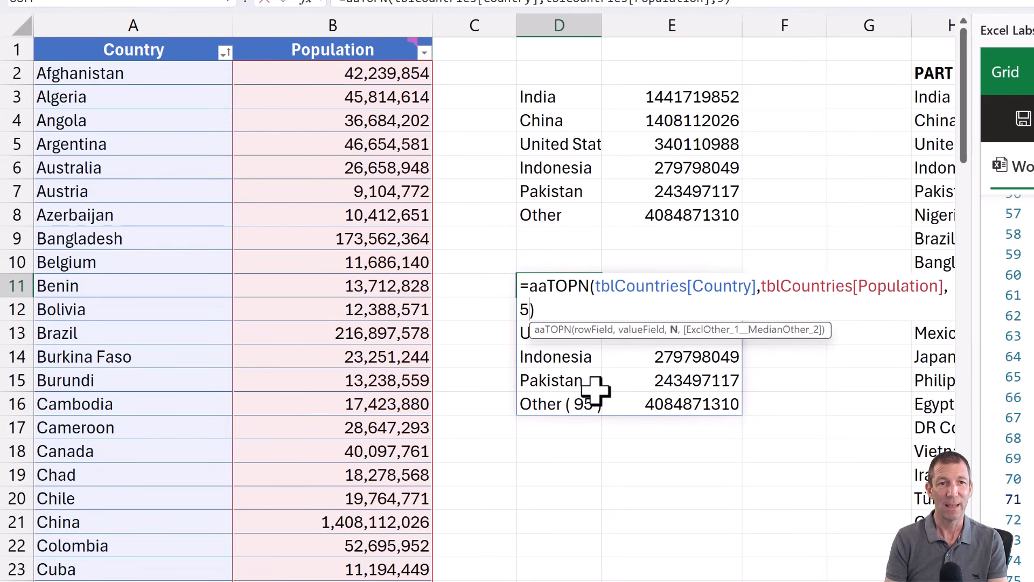
text(,1)
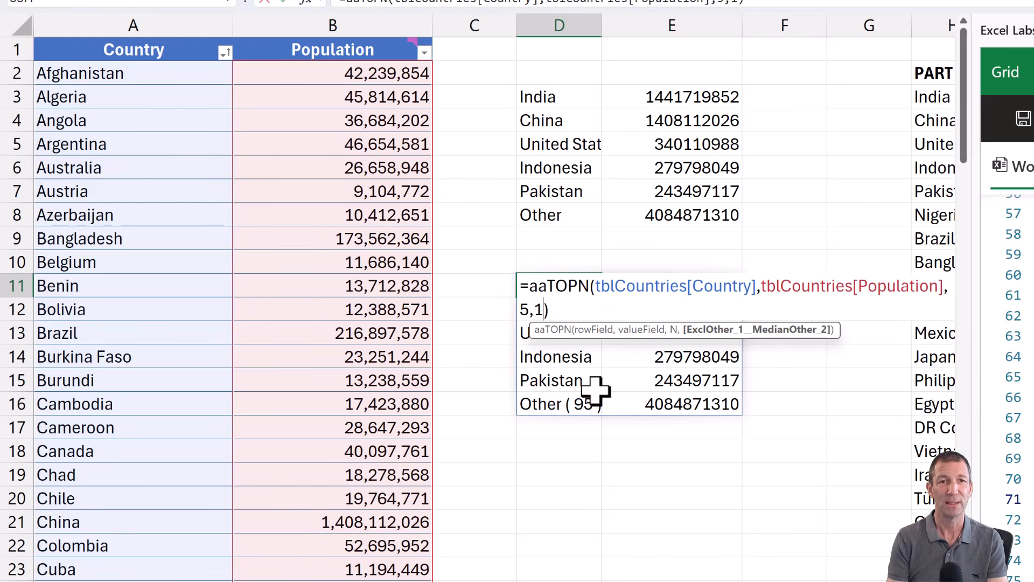
key(Return)
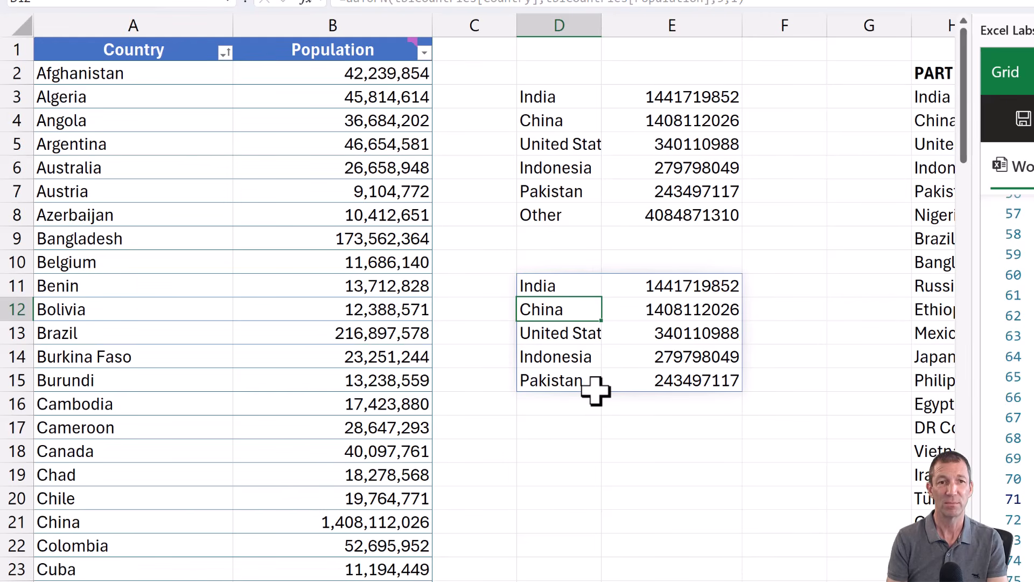
Set the optional argument of D11's aaTOPN formula to 2 for the Other median, and widen column D to fit its labels
key(Up)
key(F2)
key(Left)
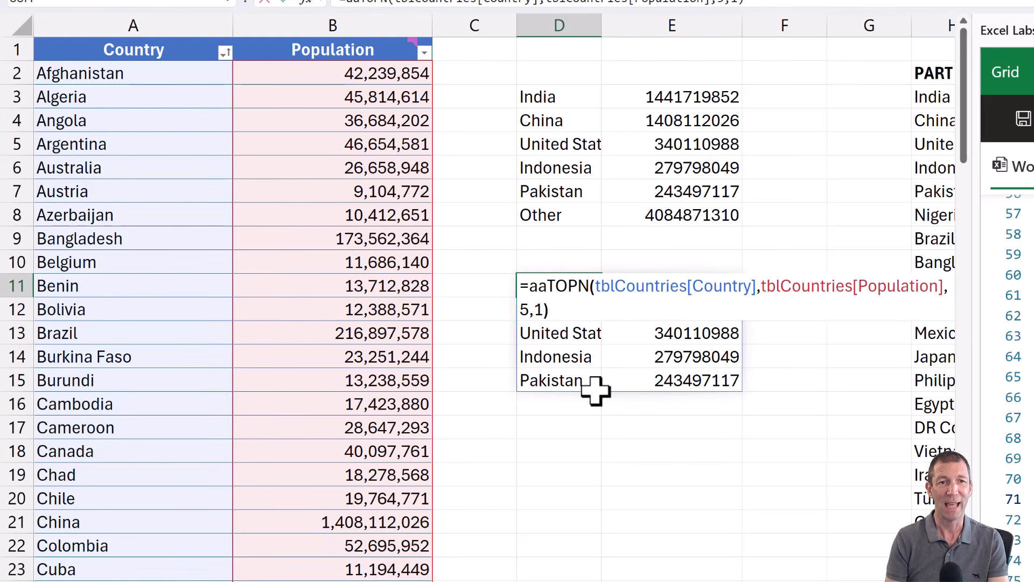
key(BackSpace)
text(2)
key(Return)
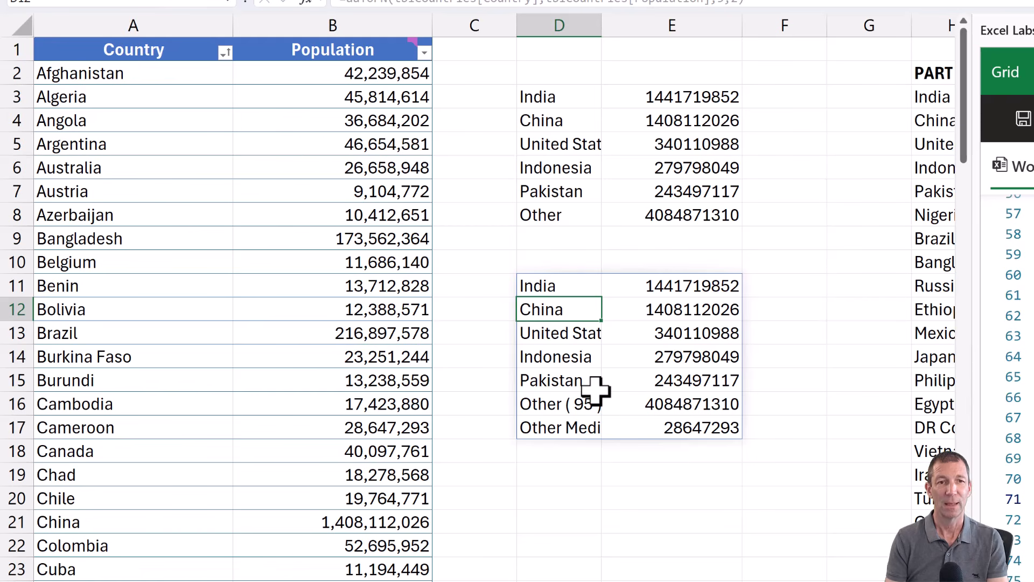
drag(602, 25, 643, 27)
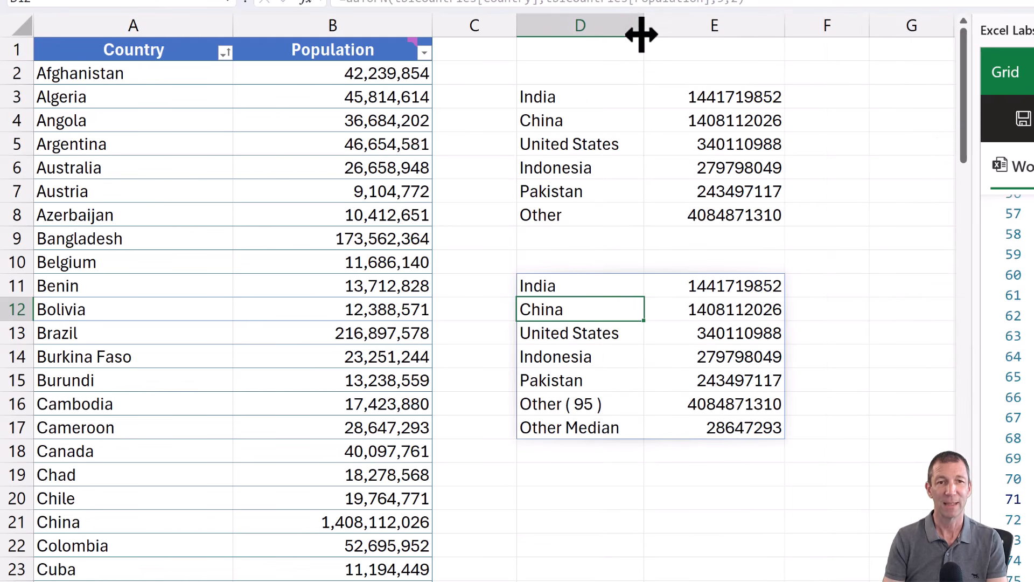
click(717, 426)
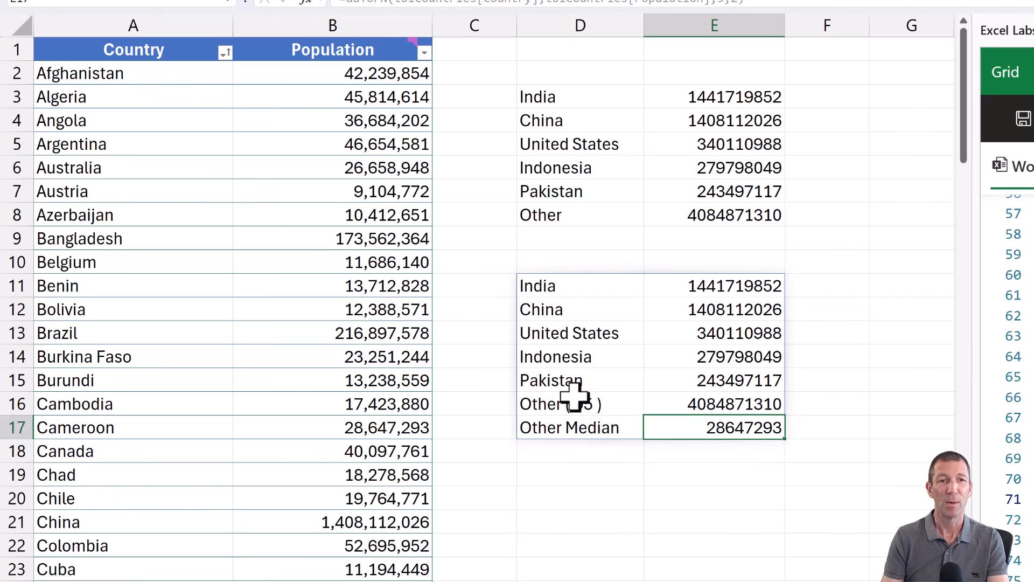
Test the aaTOPN formula in D11 with the unsupported value 5 as its optional fourth argument
click(563, 288)
key(F2)
key(Left)
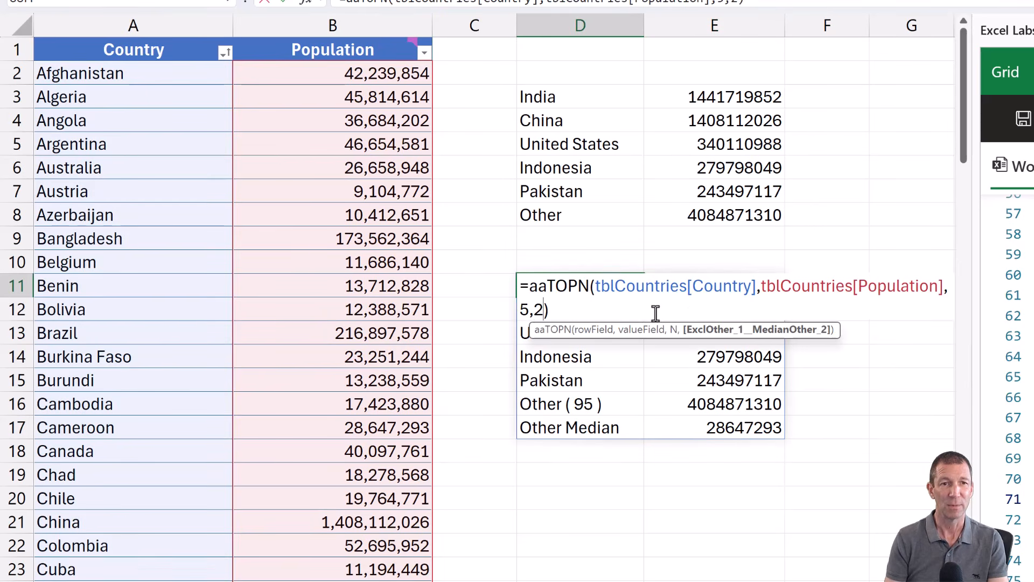
text(5)
key(Return)
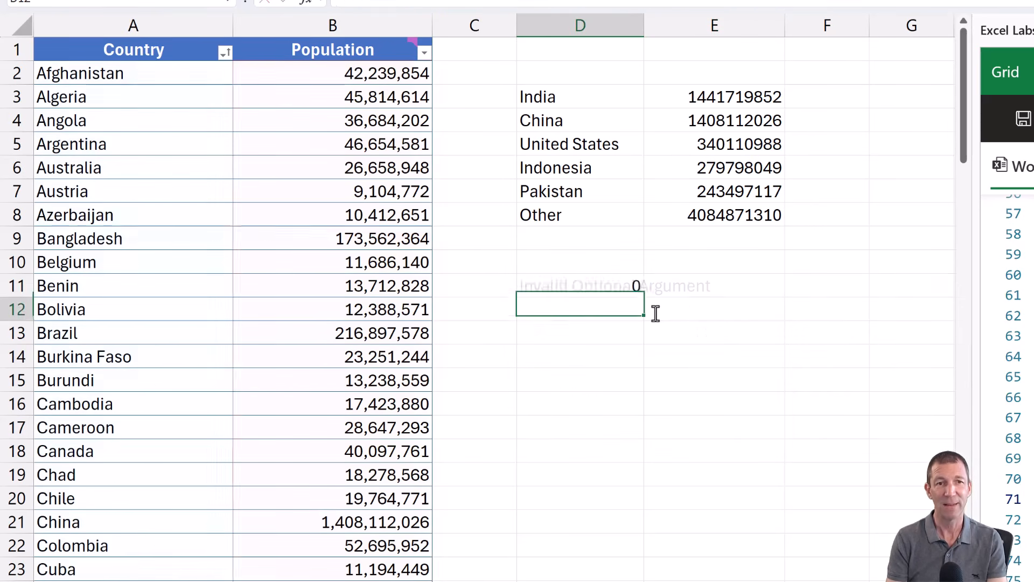
key(Up)
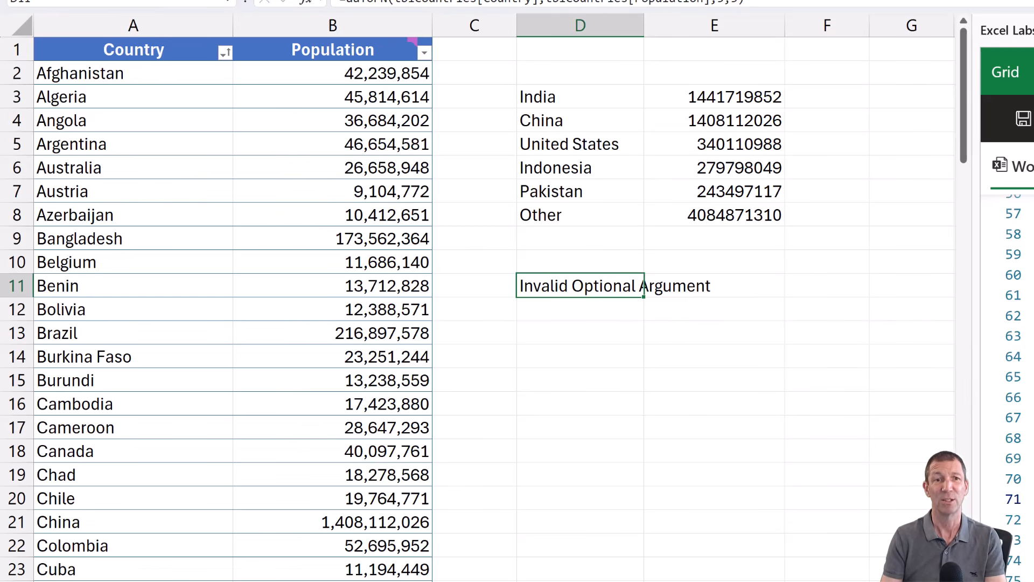
Examine aaTOPN's header comments, its optional ExclOther_1__MedianOther_2 parameter and its LET variables in the workbook module
scroll(1026, 334, up, 10)
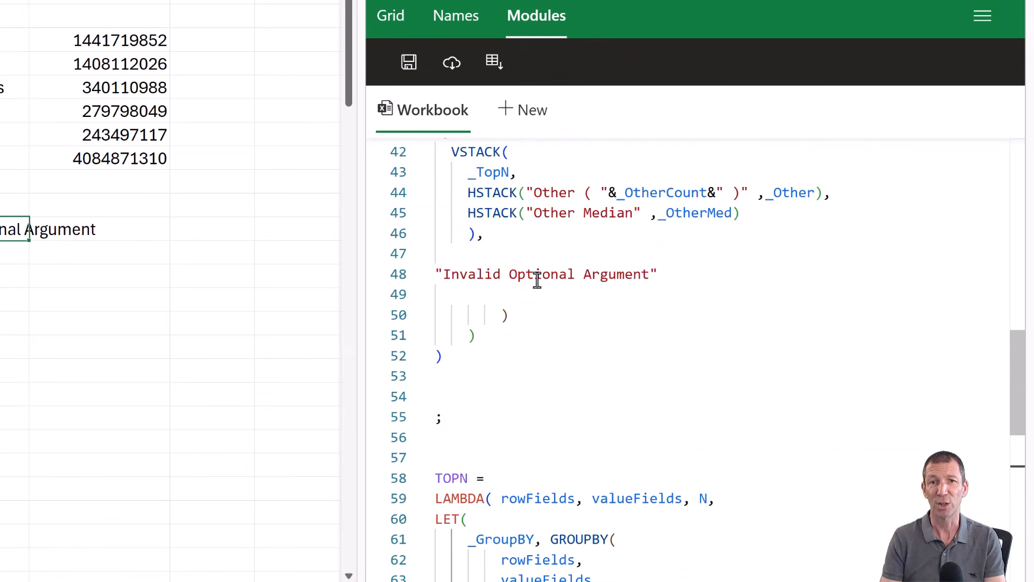
scroll(538, 280, up, 7)
scroll(538, 280, down, 1)
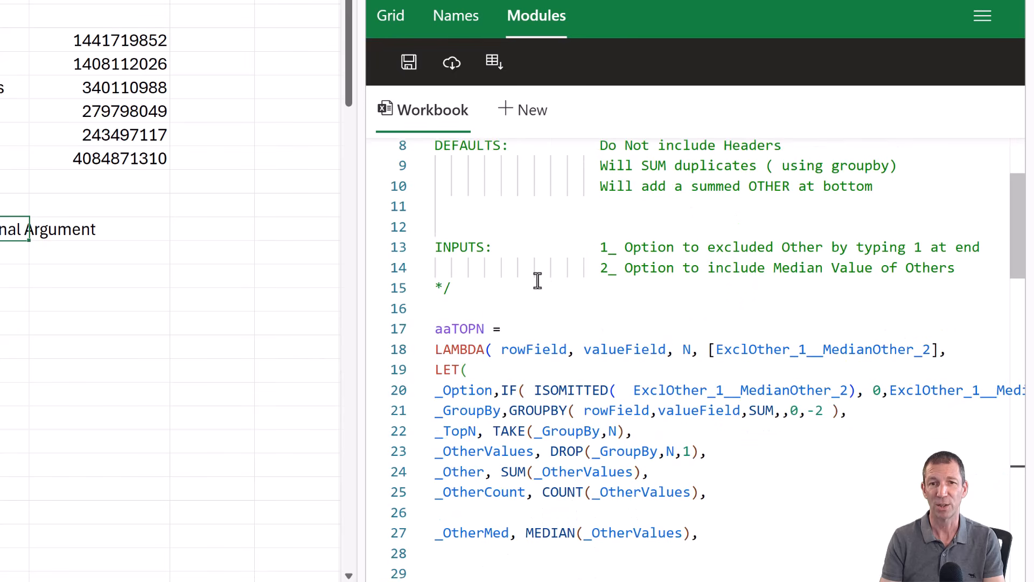
scroll(537, 280, up, 2)
scroll(566, 254, down, 2)
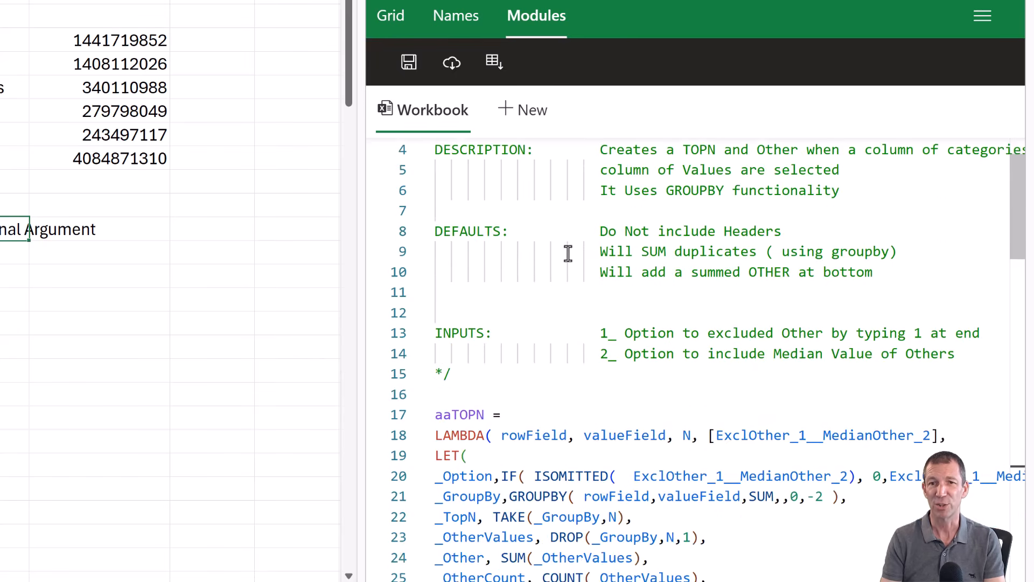
scroll(563, 287, down, 2)
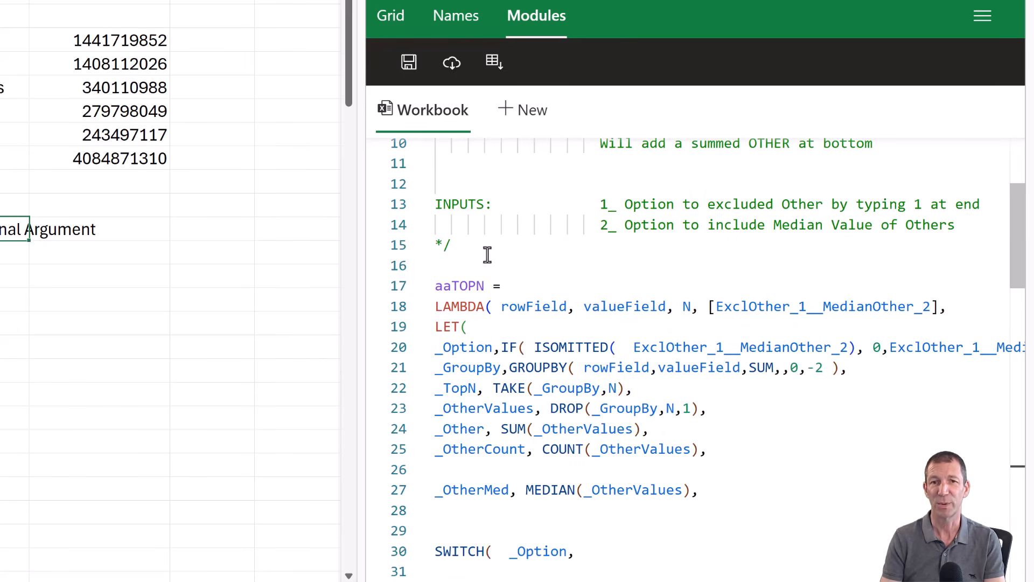
scroll(494, 286, down, 1)
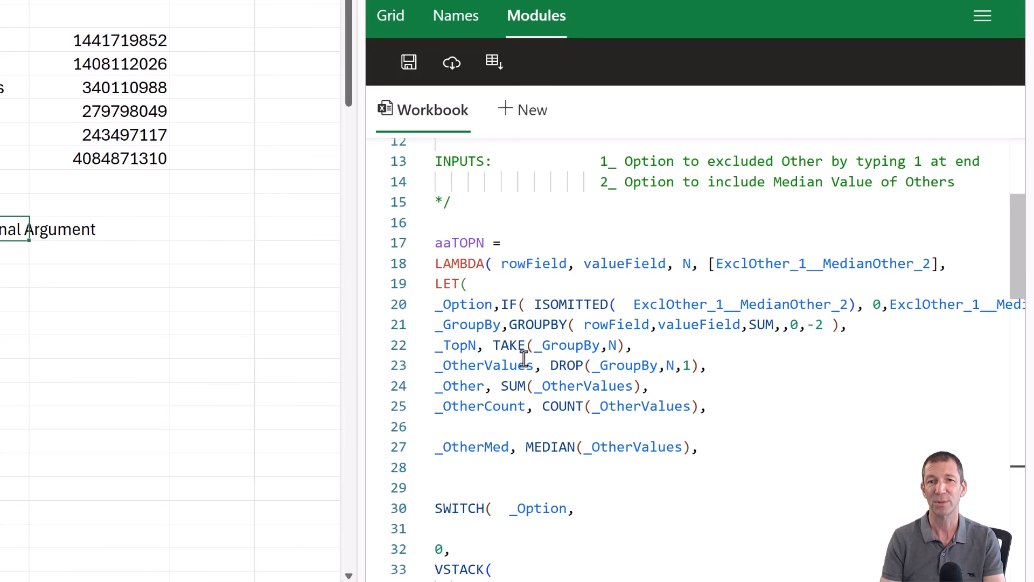
scroll(522, 364, down, 1)
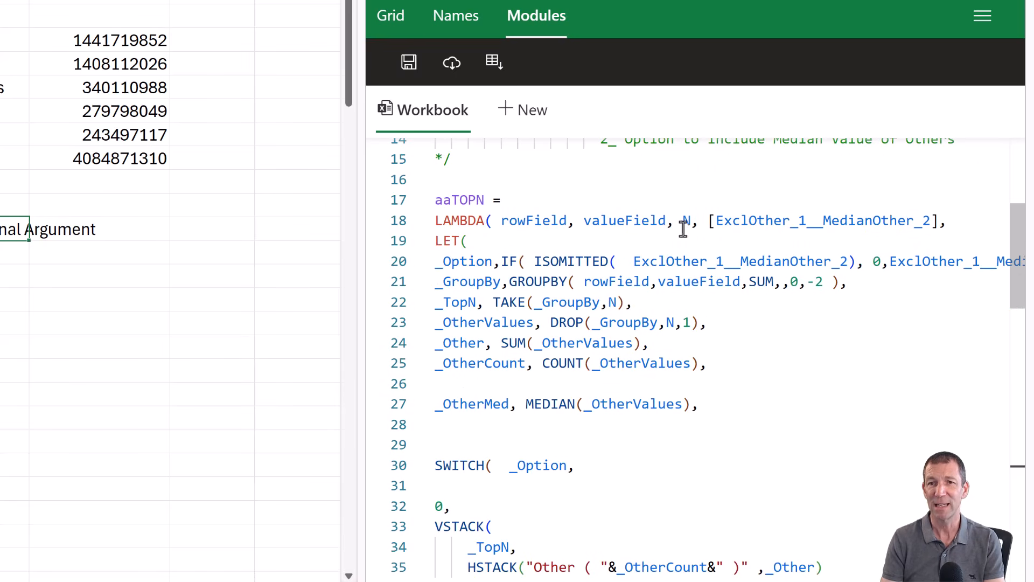
drag(705, 222, 939, 220)
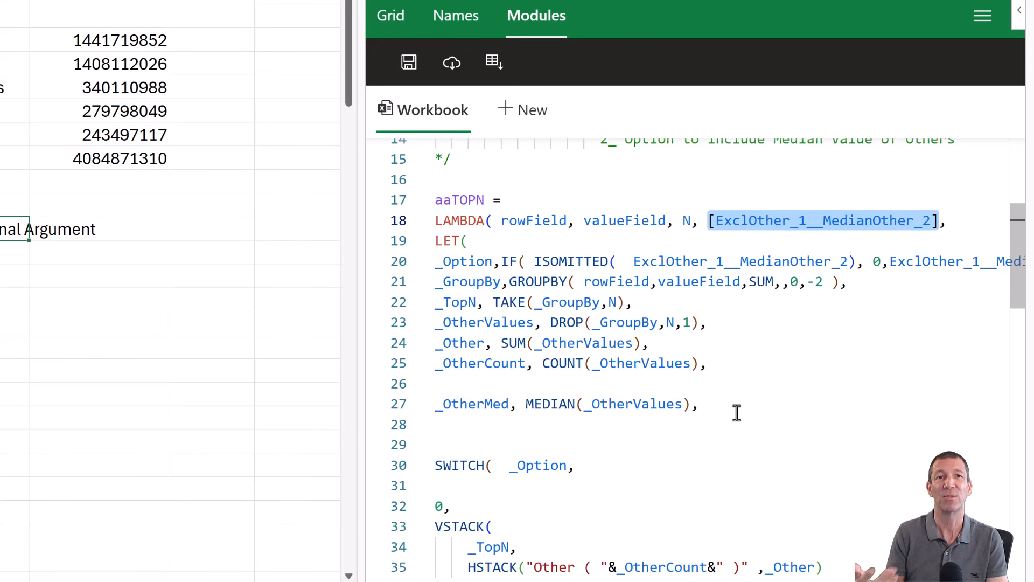
click(442, 264)
double_click(442, 264)
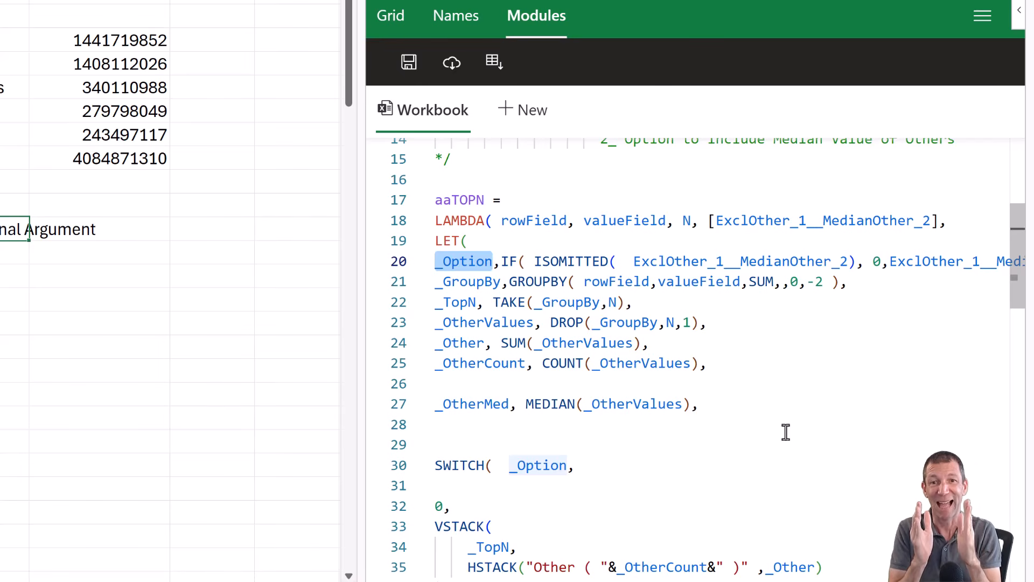
click(513, 344)
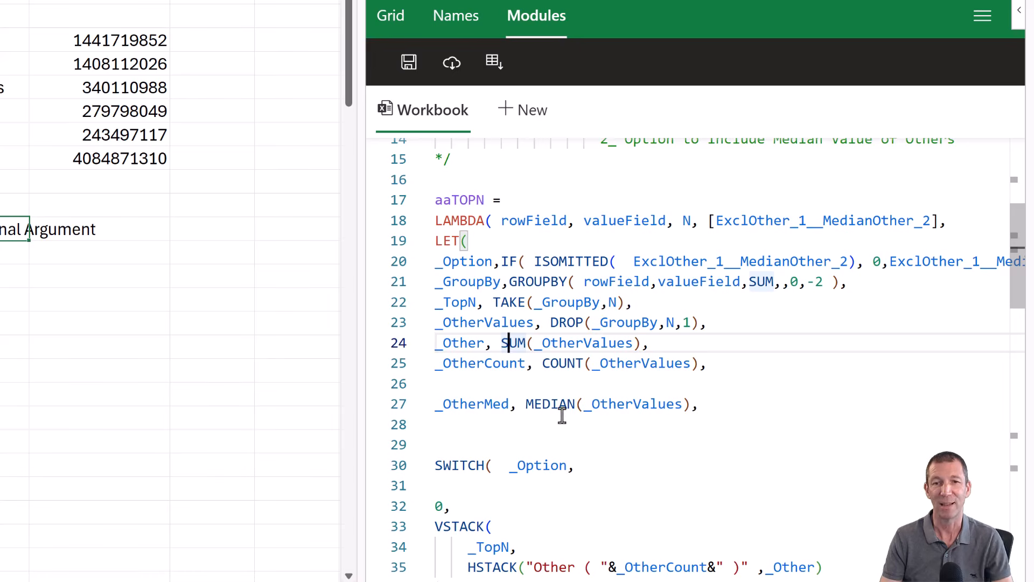
Examine aaTOPN's LET variables and its SWITCH branch for option 0, highlighting _OtherCount in the Other label
scroll(568, 395, down, 1)
scroll(568, 395, up, 5)
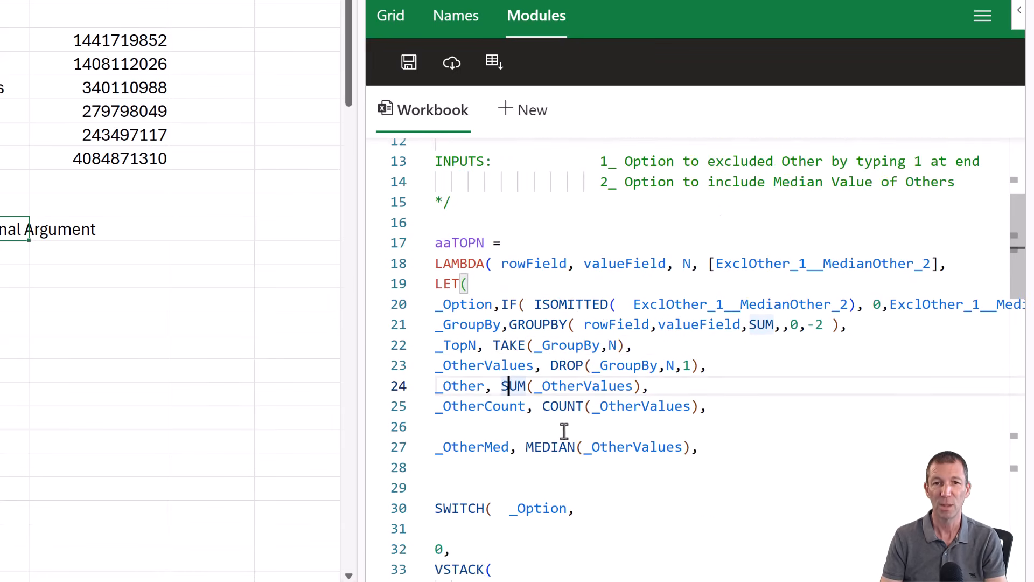
scroll(566, 477, up, 2)
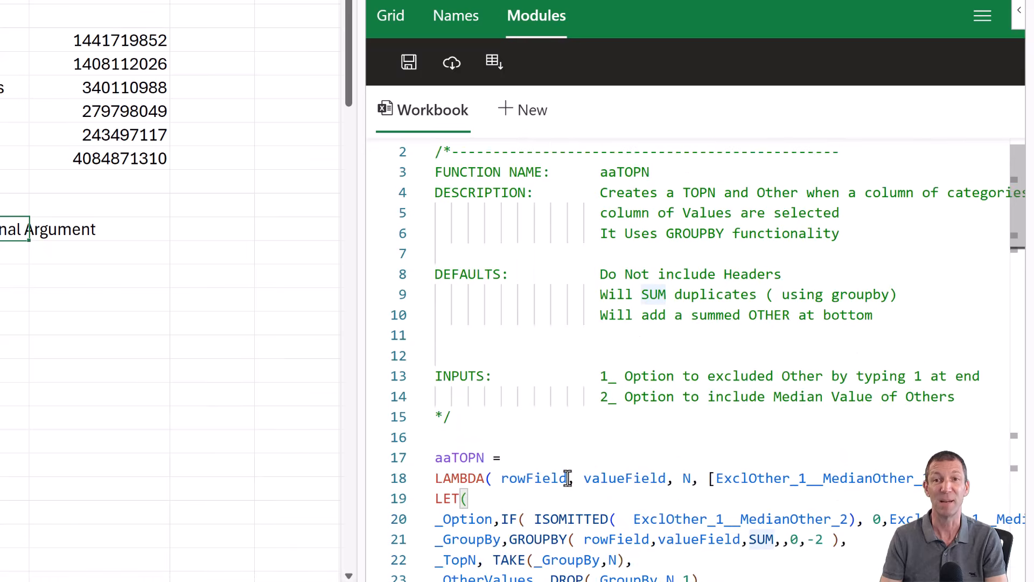
scroll(566, 474, down, 2)
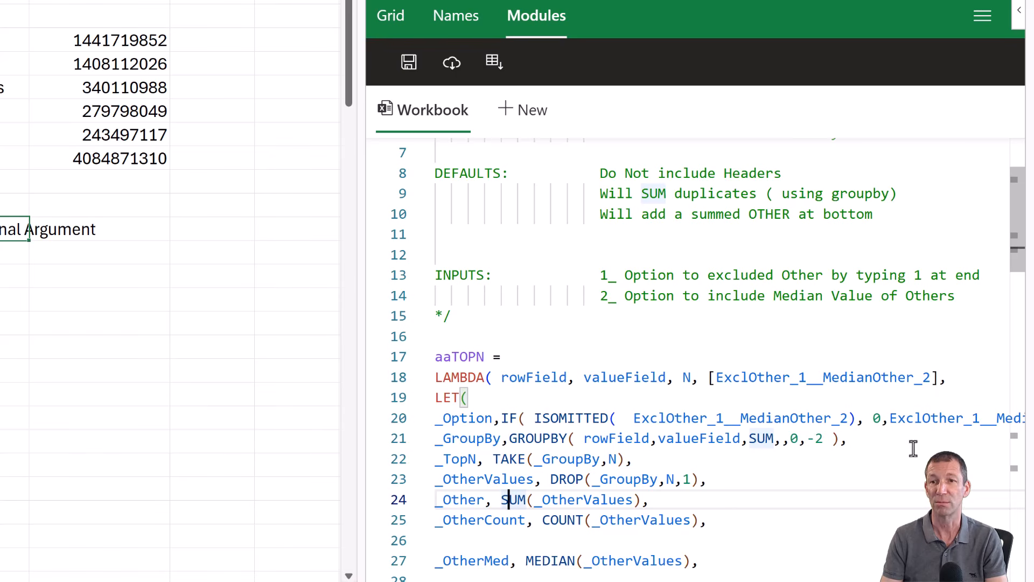
scroll(818, 443, down, 2)
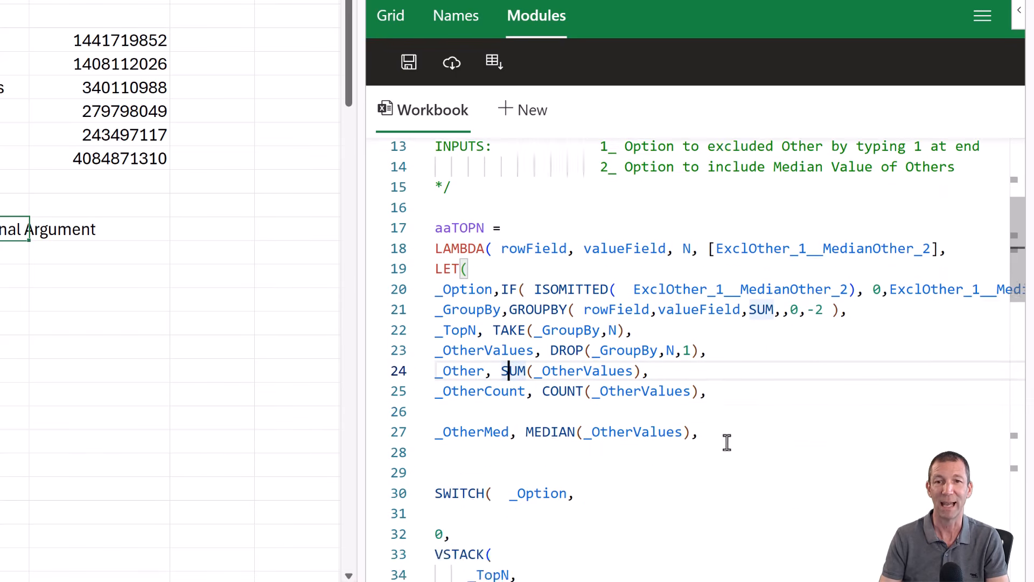
scroll(725, 443, down, 3)
scroll(538, 400, down, 1)
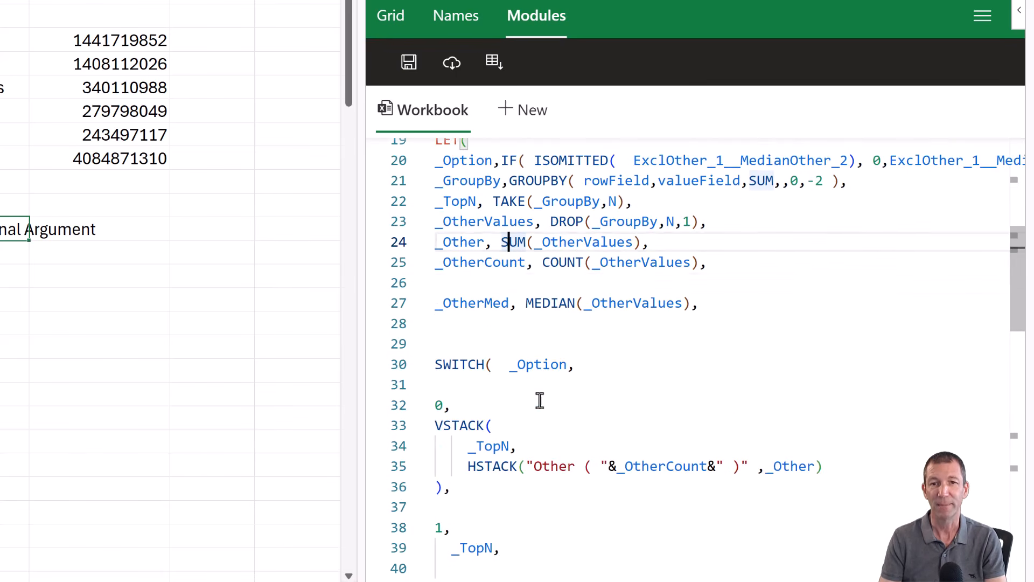
scroll(604, 376, down, 1)
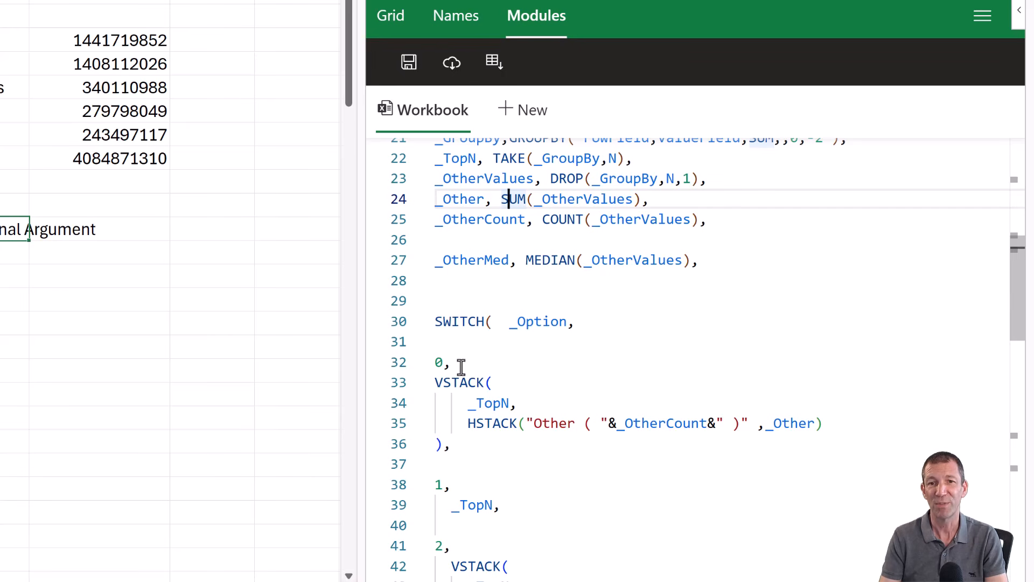
scroll(488, 424, down, 1)
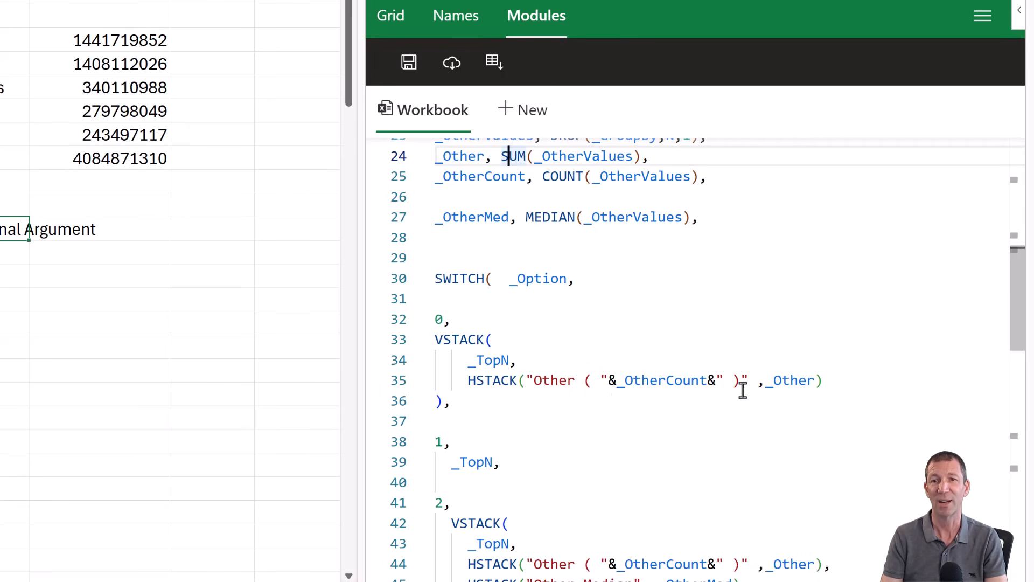
double_click(653, 380)
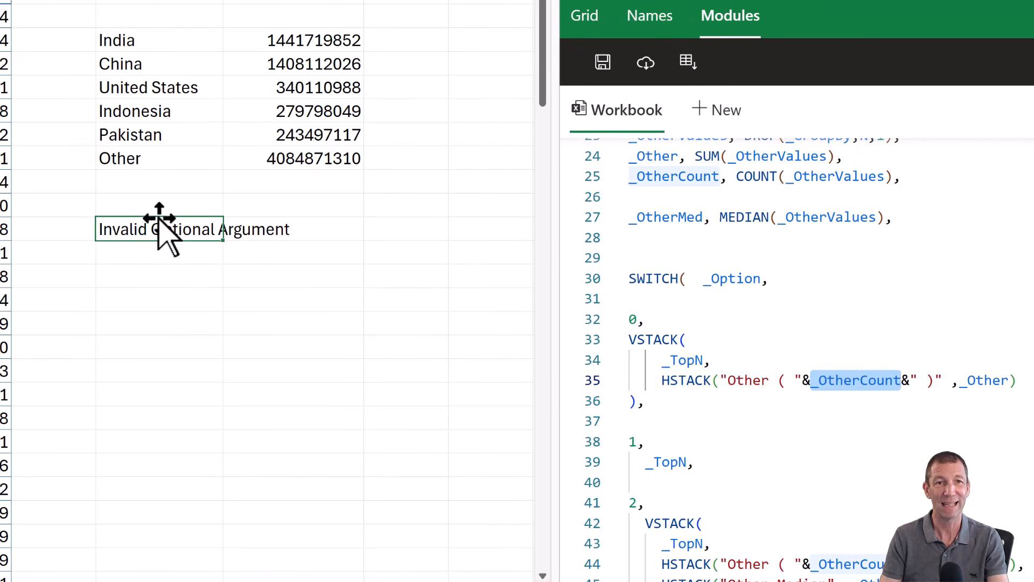
Clear the optional fourth argument of D11's aaTOPN formula and select the Other label cell in its output
double_click(195, 236)
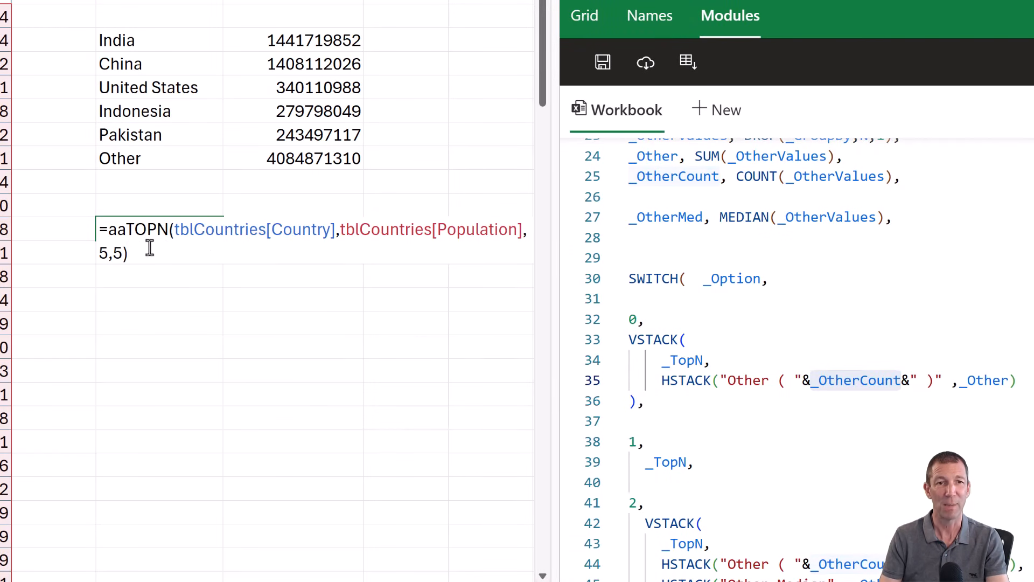
click(124, 253)
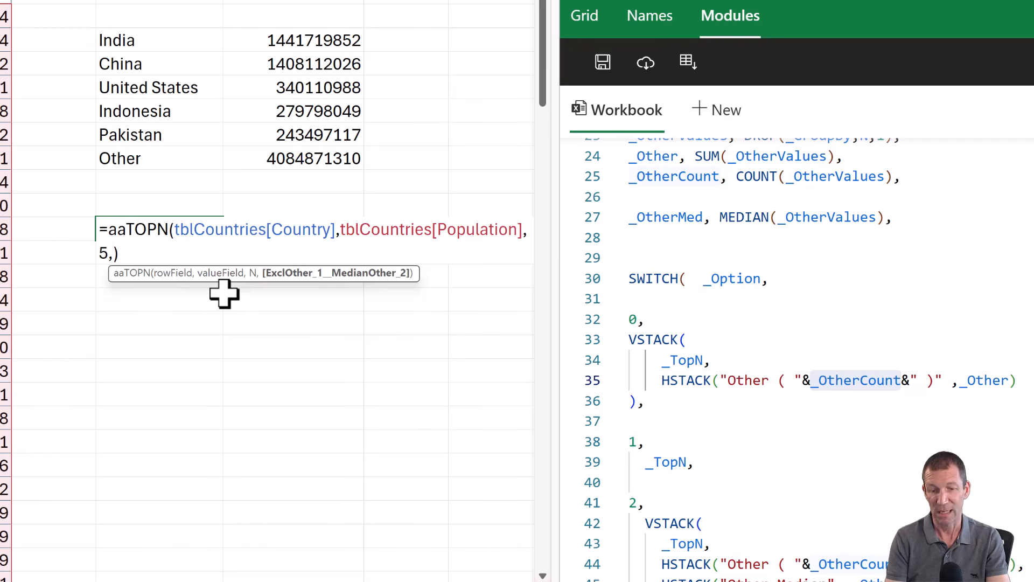
key(Return)
key(Up)
click(209, 353)
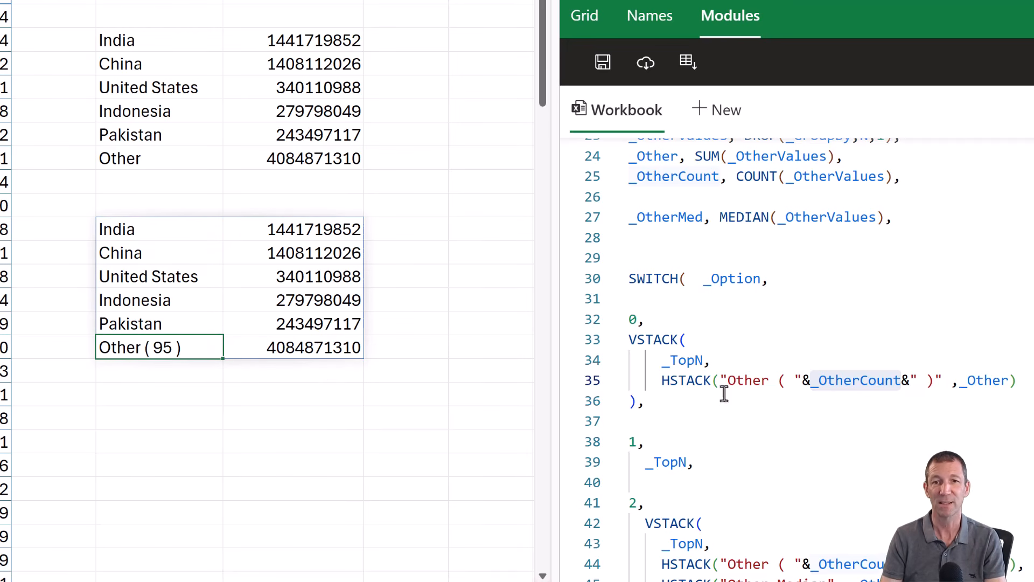
Examine aaTOPN's SWITCH branches for options 1 and 2 and its "Invalid Optional Argument" fallback
scroll(738, 416, down, 1)
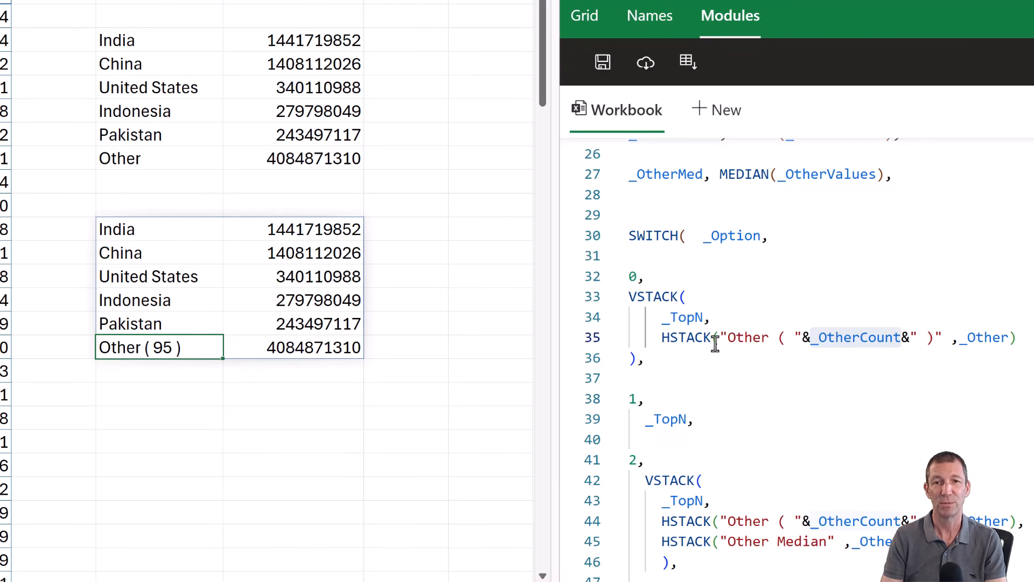
scroll(685, 415, down, 1)
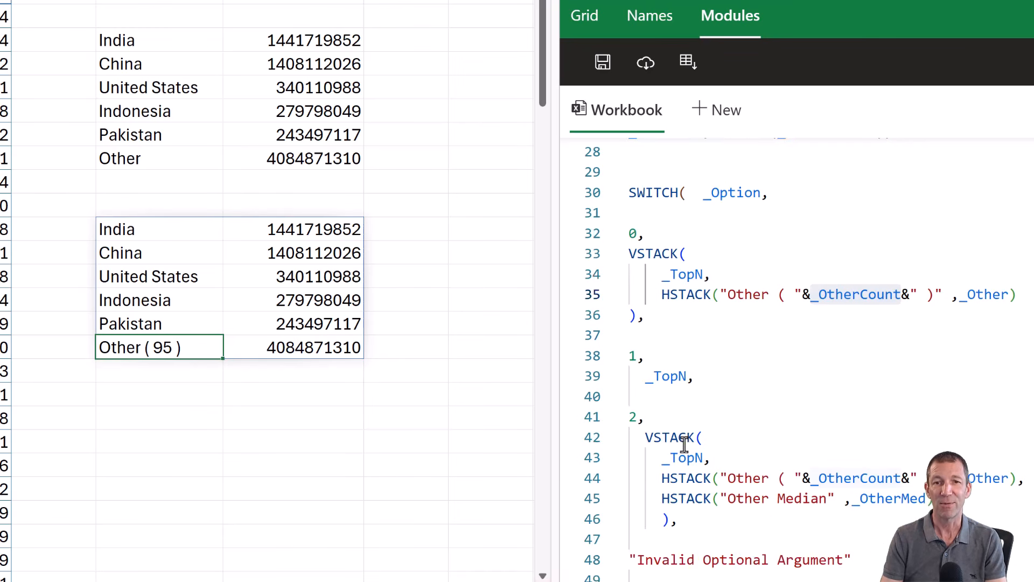
scroll(684, 445, down, 4)
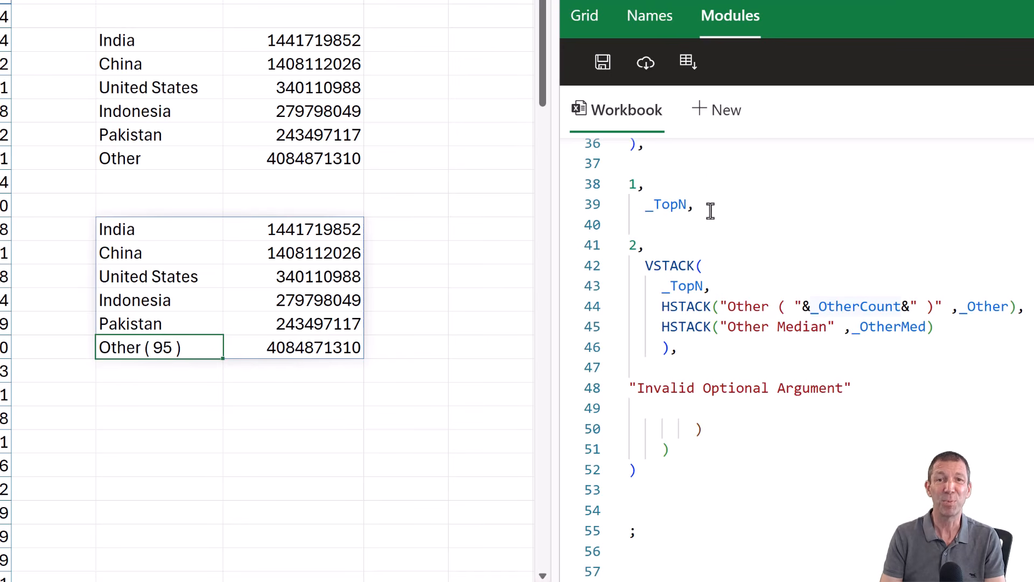
Insert the GitHub Gist link in cell D19 using the shorthand text gist
click(134, 415)
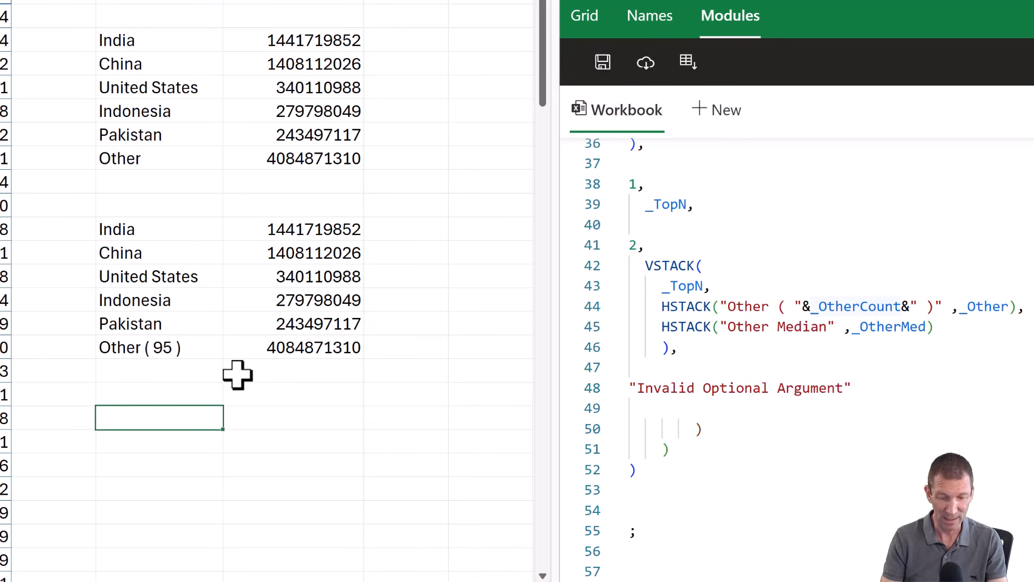
text(gist)
key(Return)
key(Up)
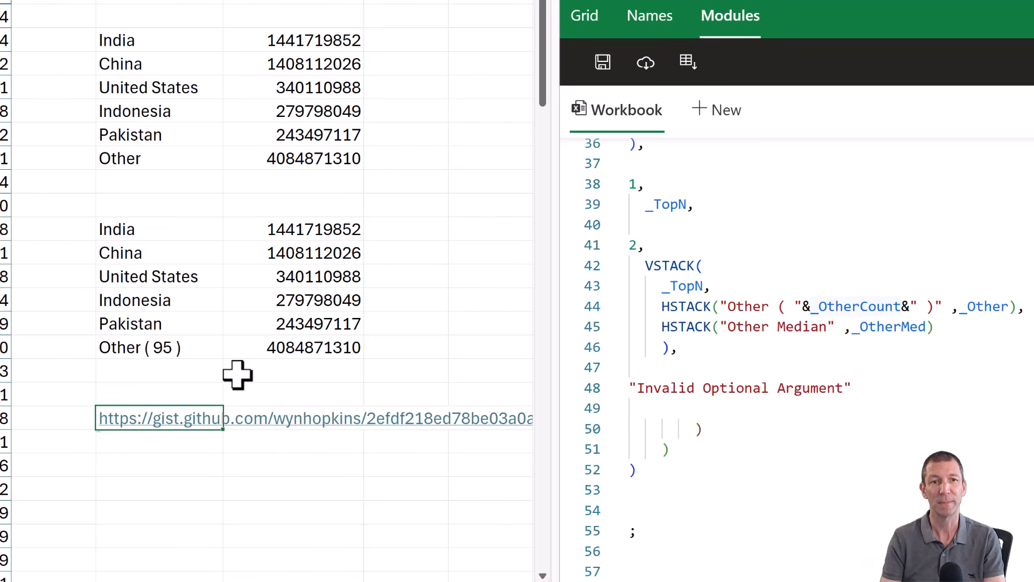
Copy the Gist link from D19 into the module's Import from URL dialog, and cancel the import
key(ctrl+c)
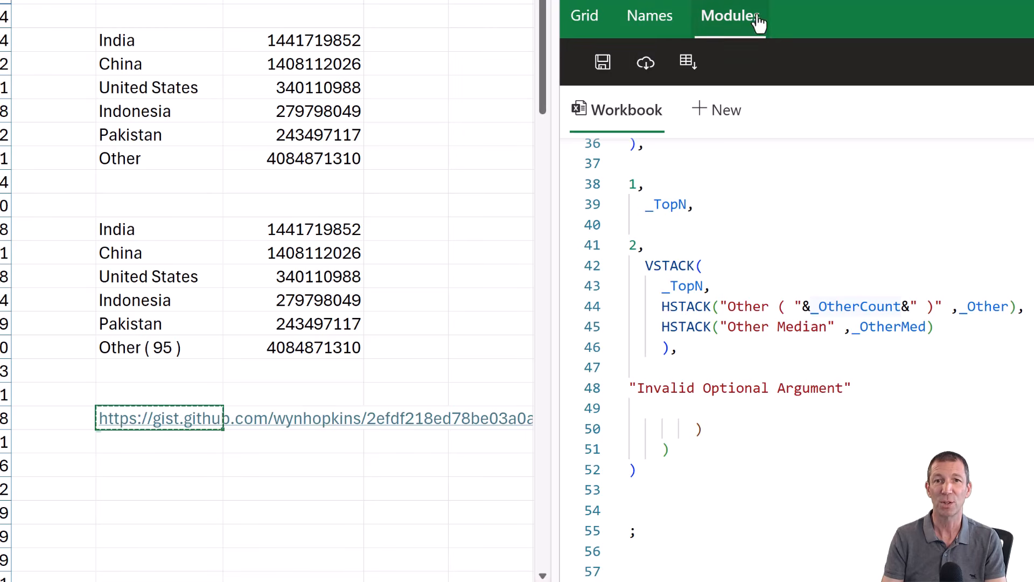
click(646, 69)
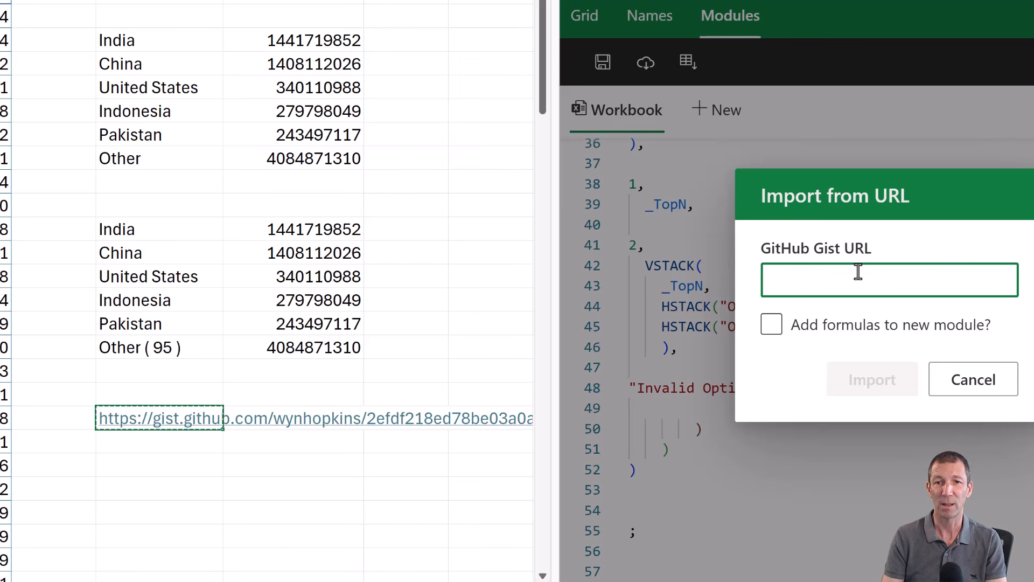
key(ctrl+v)
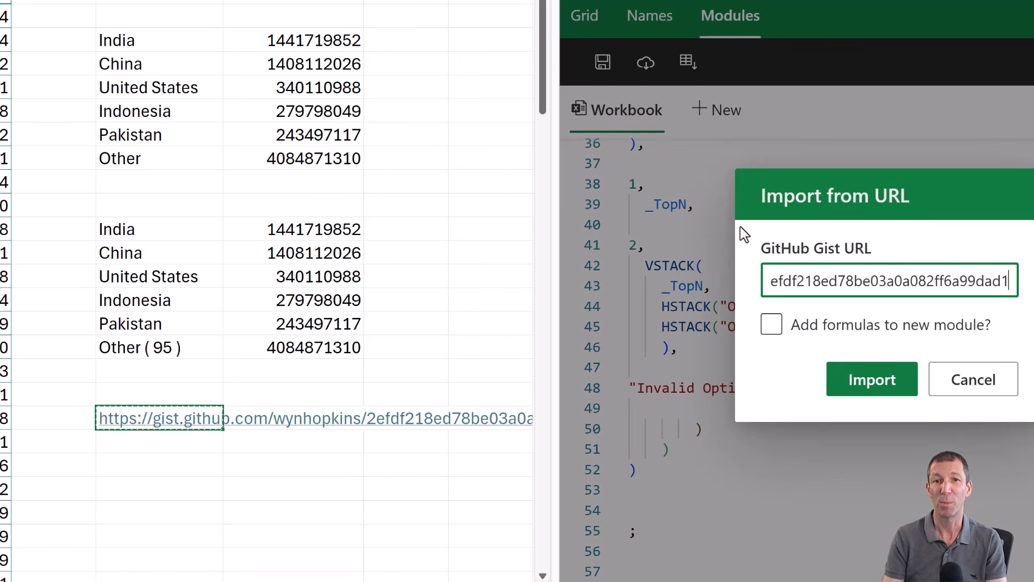
click(976, 380)
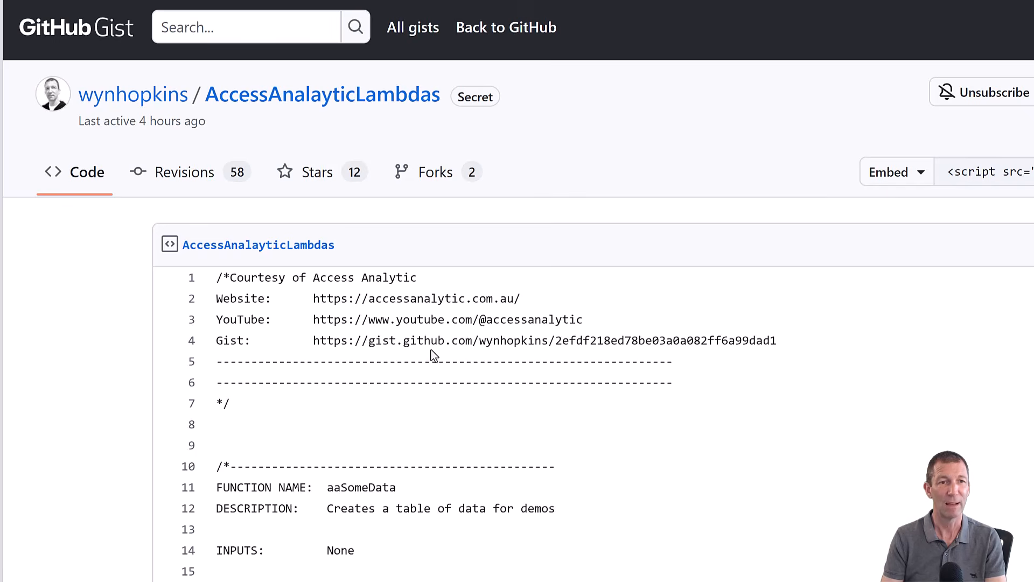
Look through the AccessAnalayticLambdas gist on GitHub, highlighting the function names aaCompare2Lists and aaDIVIDE
scroll(433, 355, down, 7)
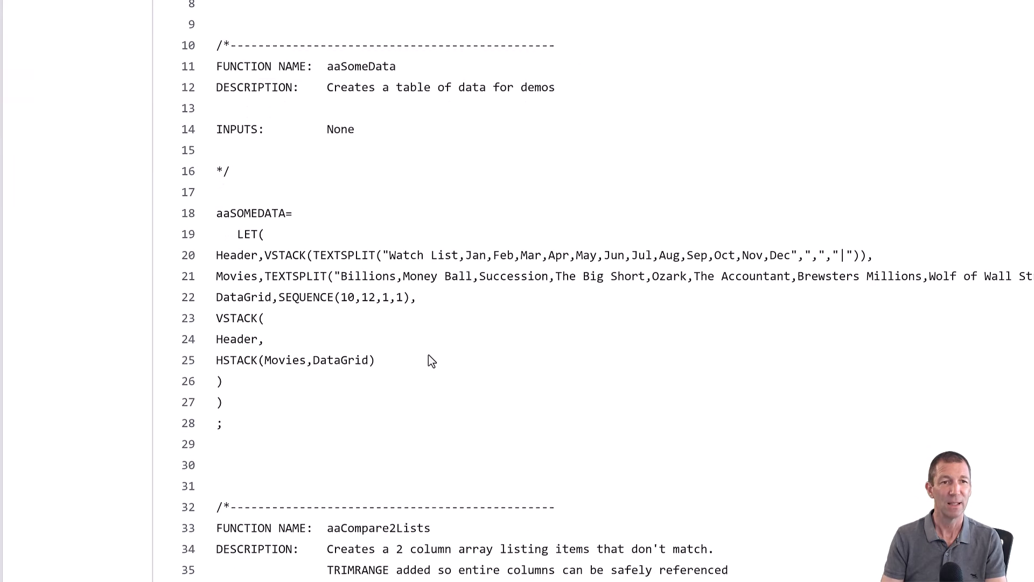
scroll(428, 354, down, 3)
double_click(355, 321)
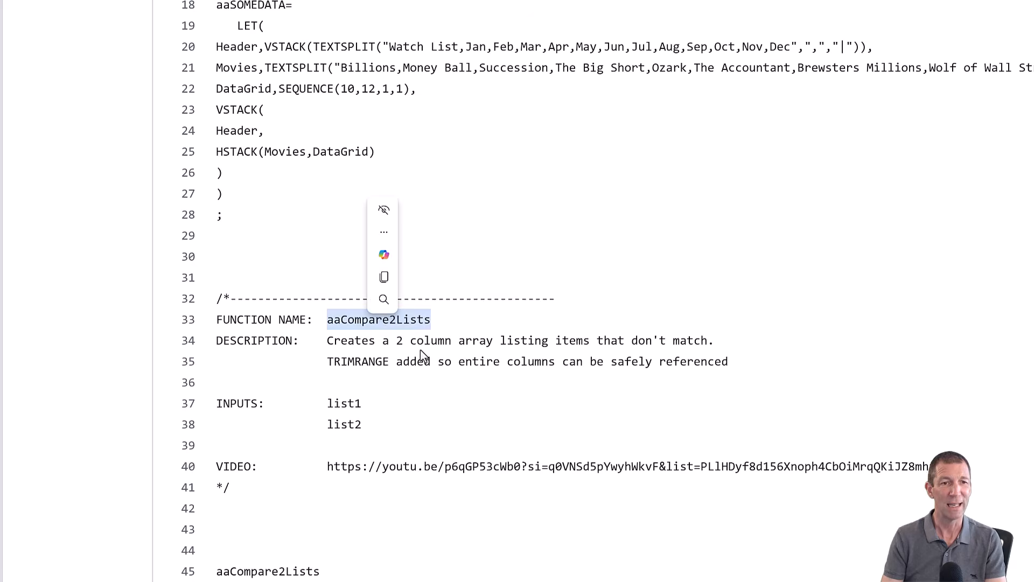
scroll(420, 353, down, 9)
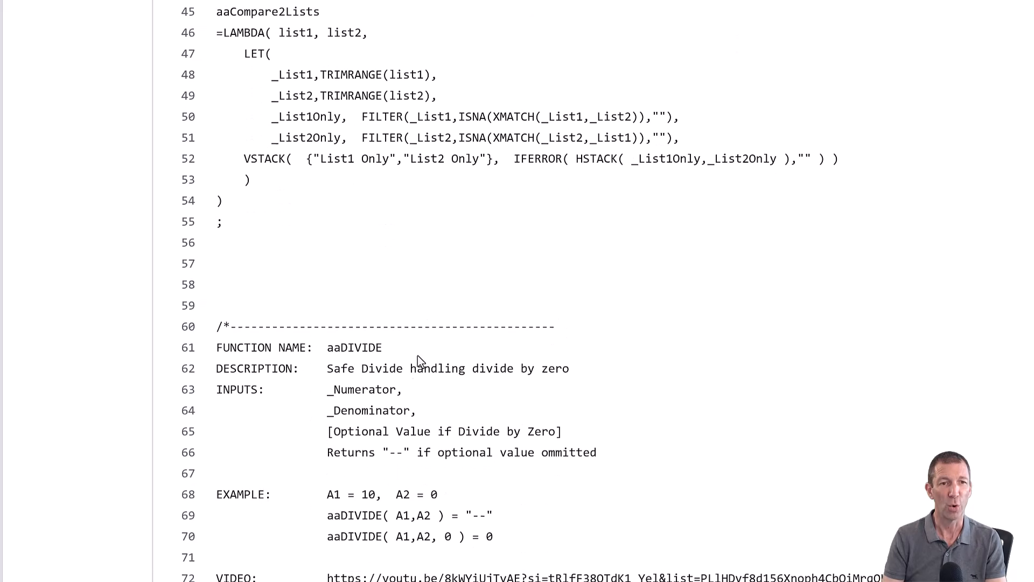
scroll(418, 356, down, 1)
double_click(369, 279)
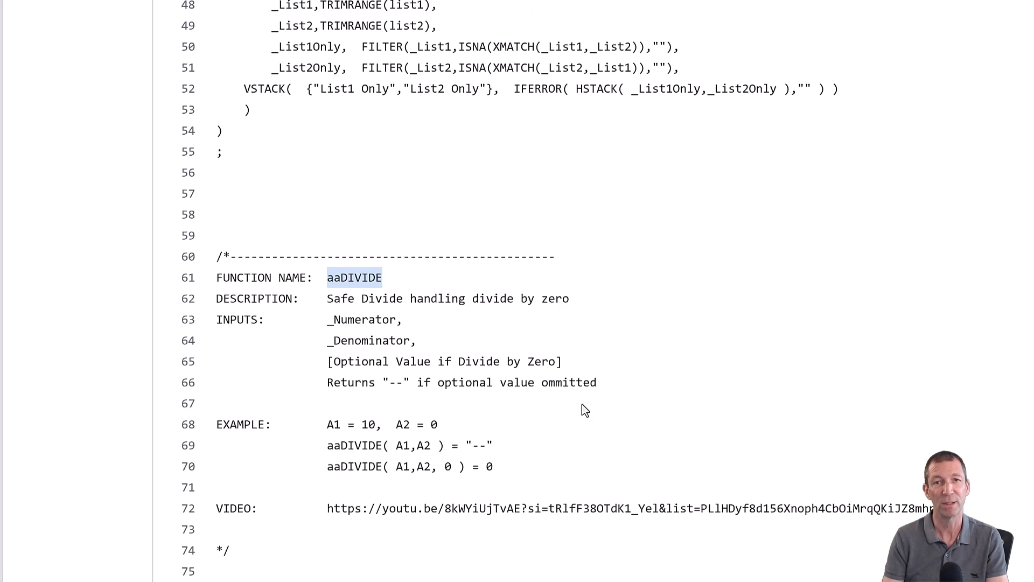
Find aaTOPN in the gist and examine its header comments, LET variables and SWITCH branches
scroll(457, 291, down, 20)
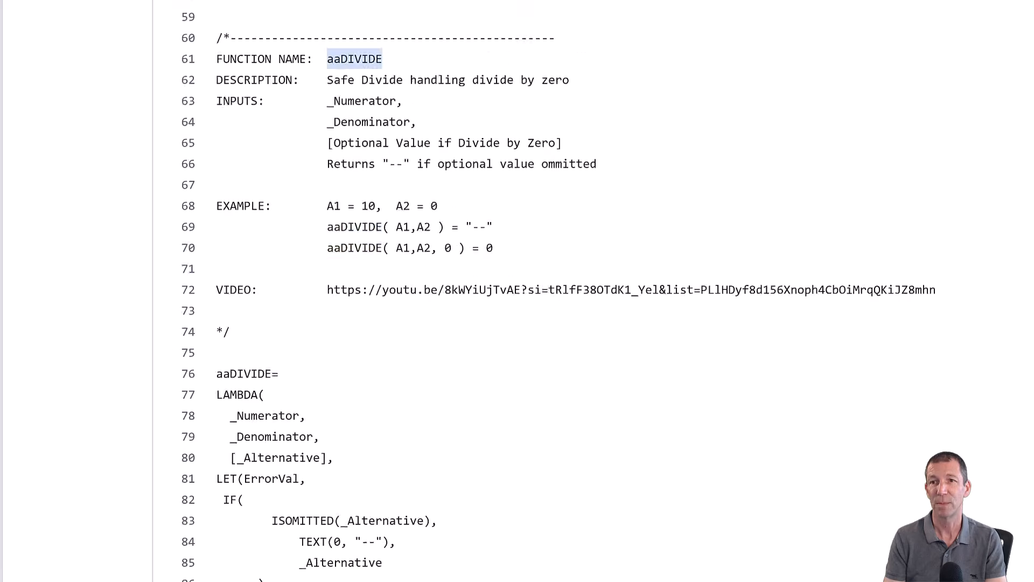
scroll(458, 290, down, 4)
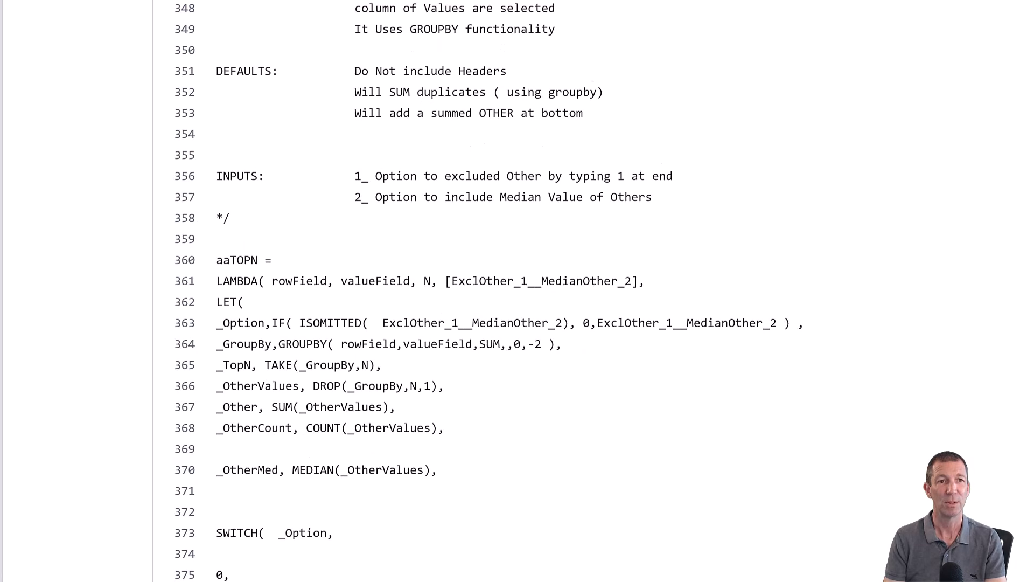
scroll(458, 291, up, 15)
scroll(458, 291, down, 10)
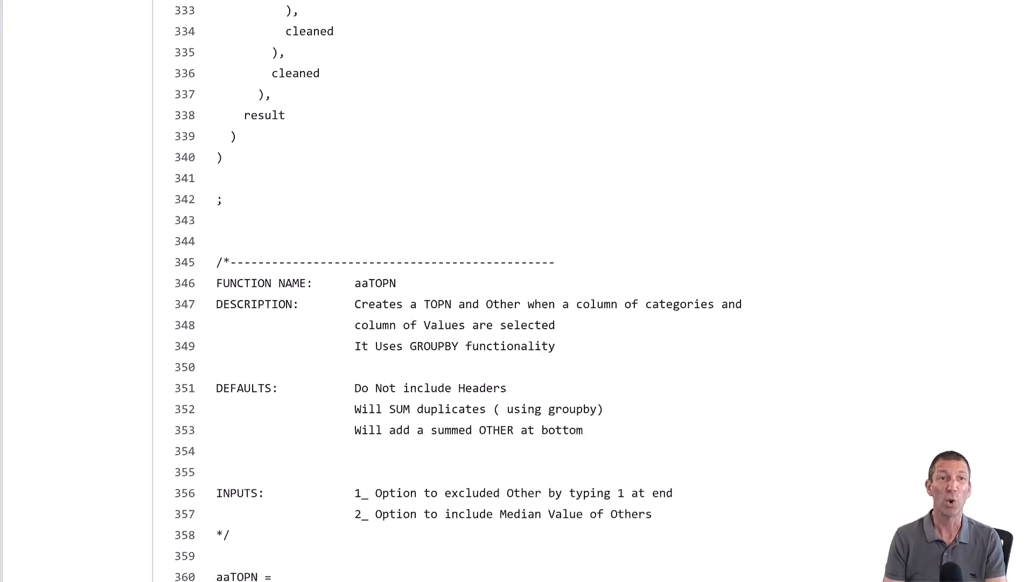
scroll(399, 232, down, 3)
scroll(399, 232, up, 1)
scroll(301, 402, down, 1)
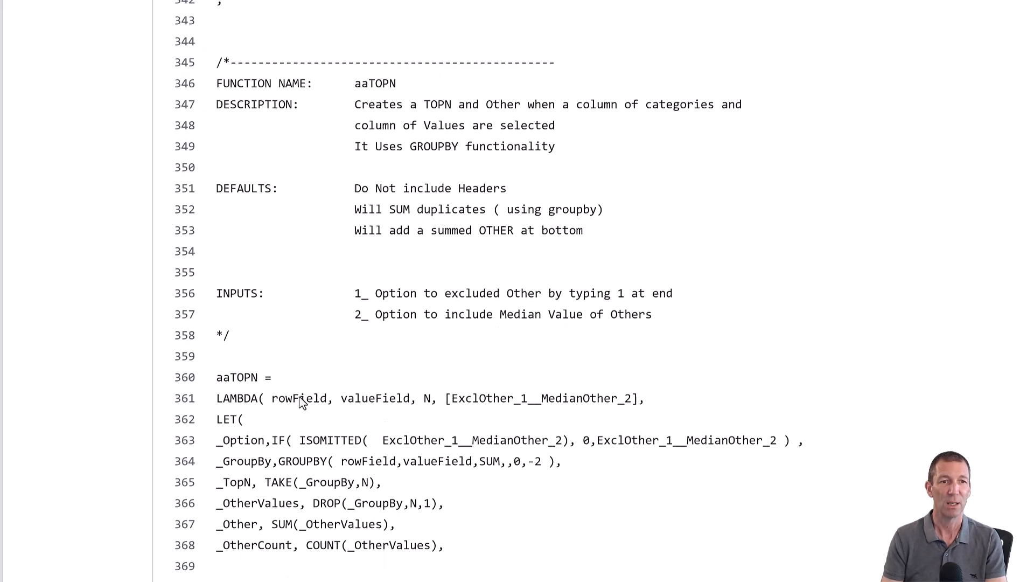
scroll(302, 402, down, 1)
drag(216, 317, 438, 528)
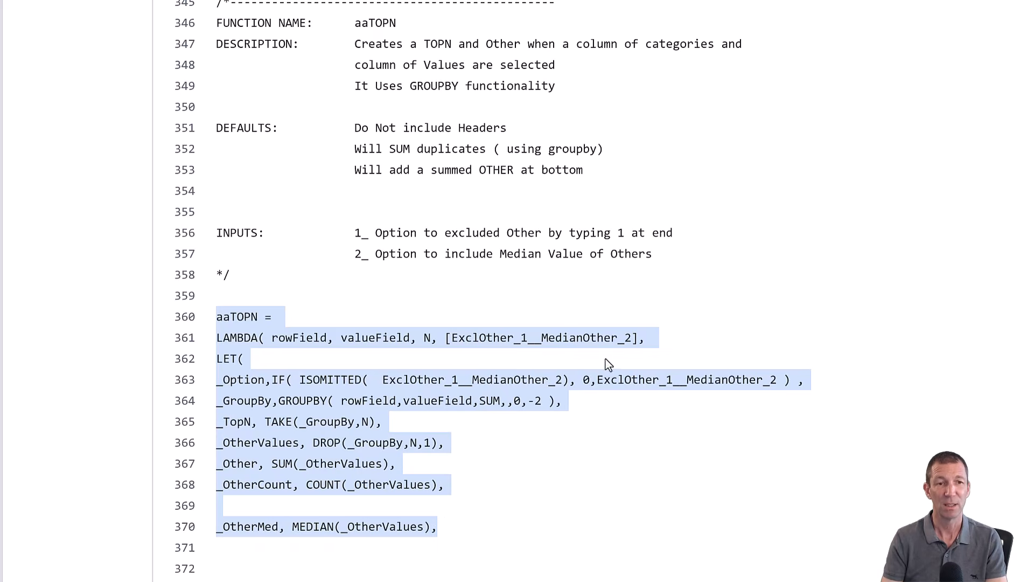
scroll(604, 367, down, 4)
click(608, 440)
scroll(612, 489, down, 6)
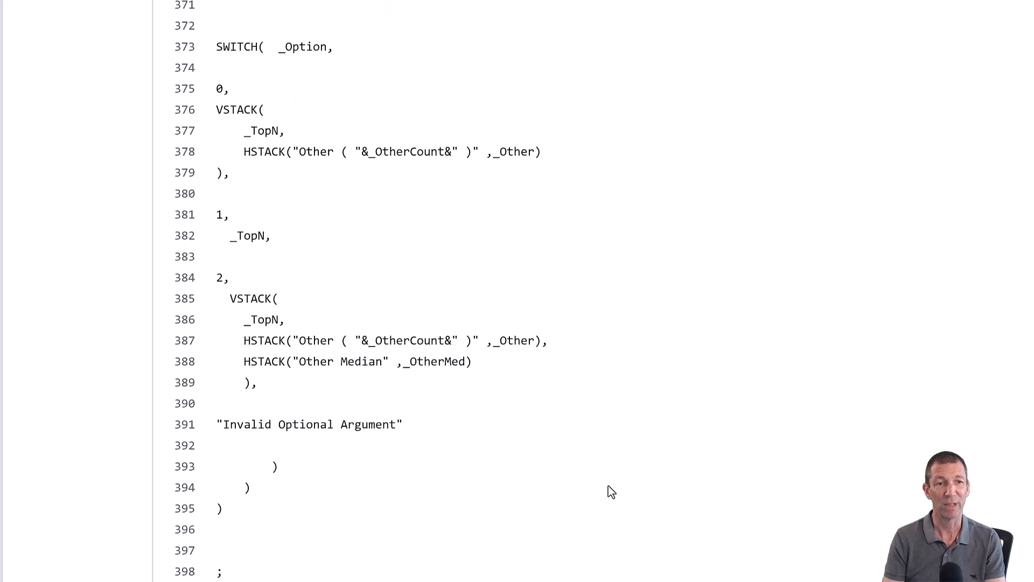
scroll(767, 216, up, 6)
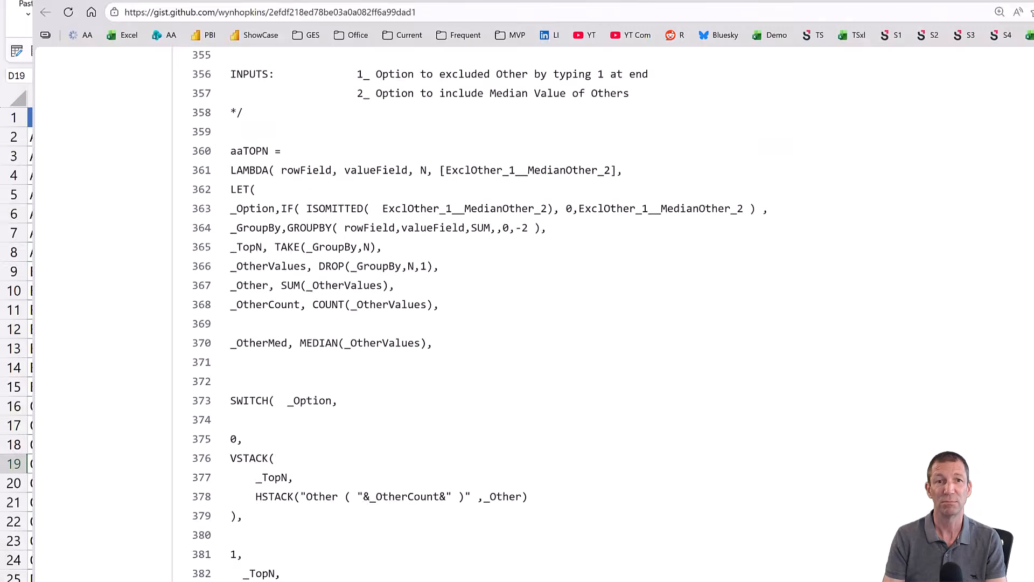